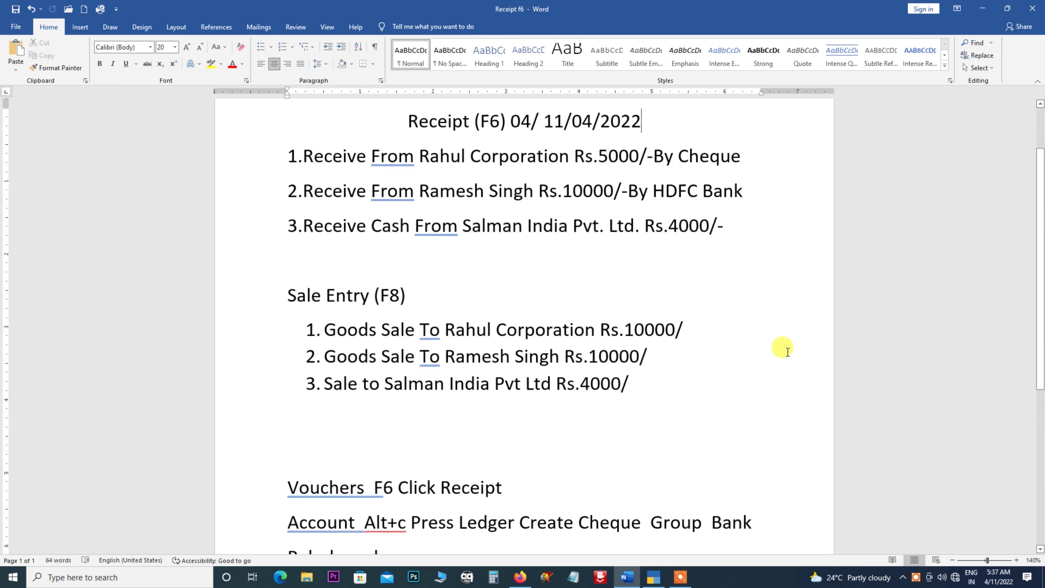
Step: Examine the Receipt (F6) and Sale Entry (F8) exercise transactions in the document
left_click(1017, 560)
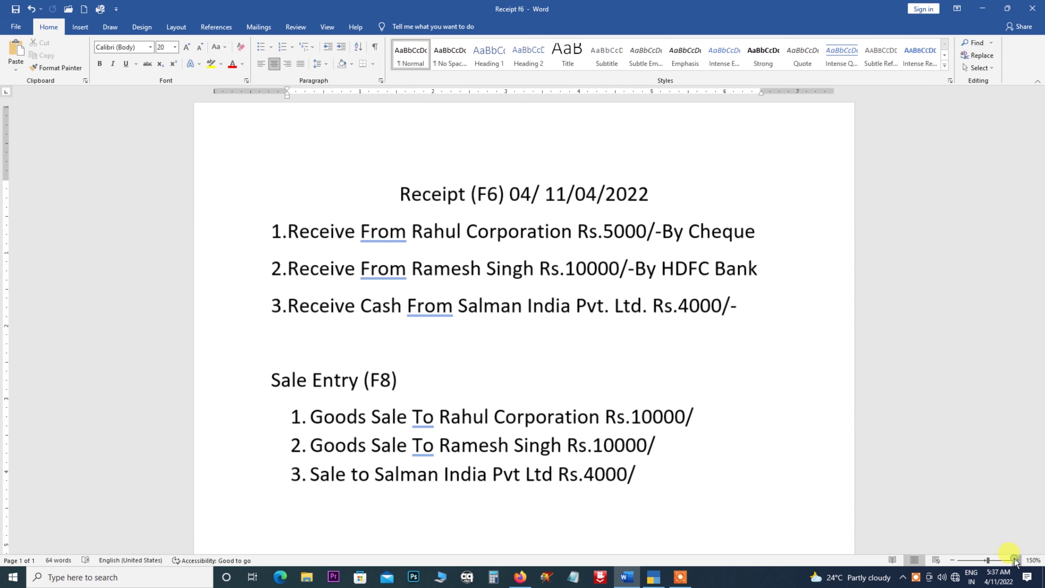
left_click(1017, 560)
left_click(1017, 560)
left_click(1017, 560)
left_click(1017, 560)
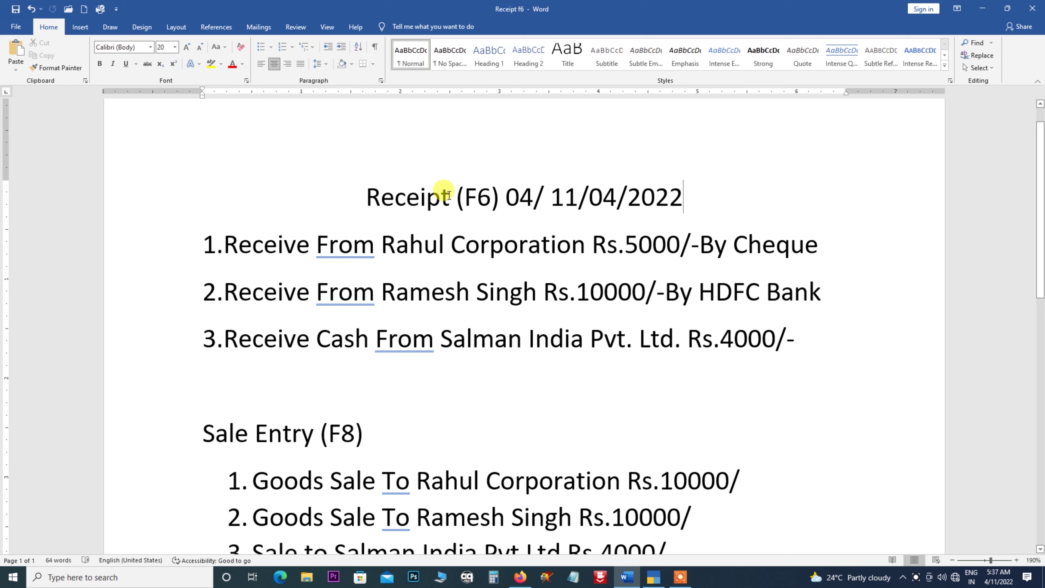
scroll(433, 238, "down", 1)
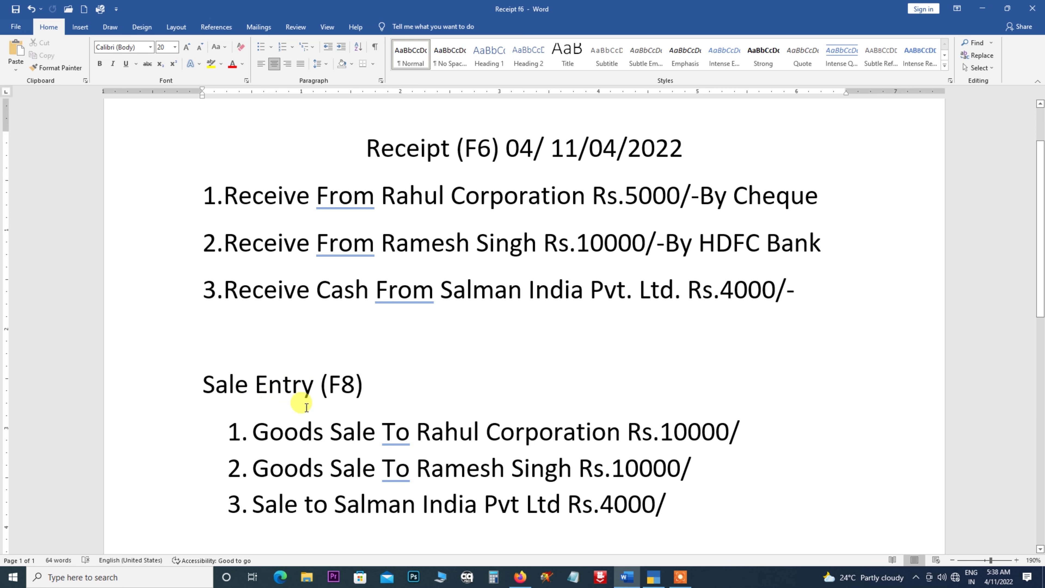
scroll(307, 408, "down", 1)
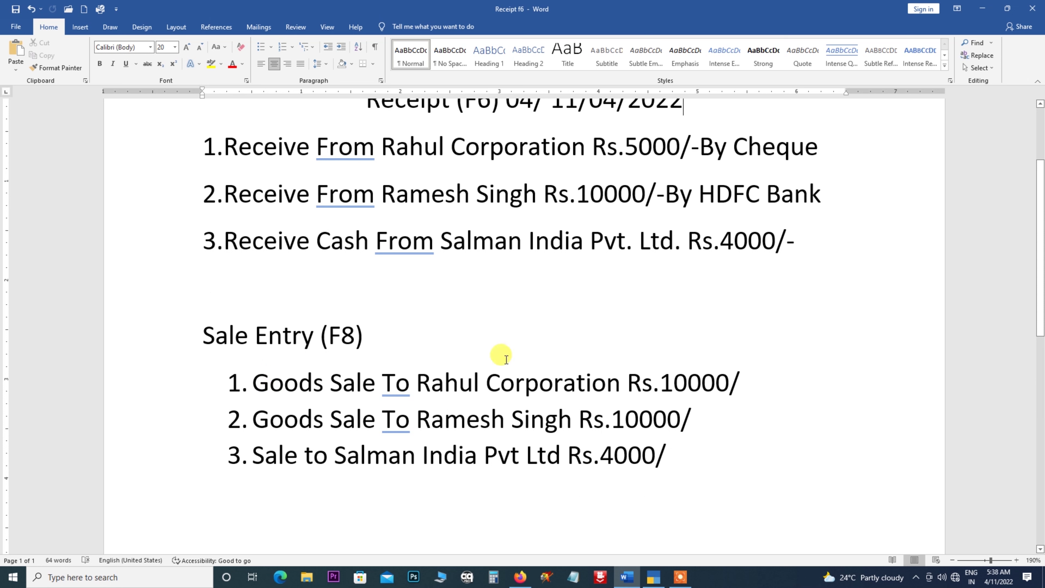
scroll(502, 345, "up", 2)
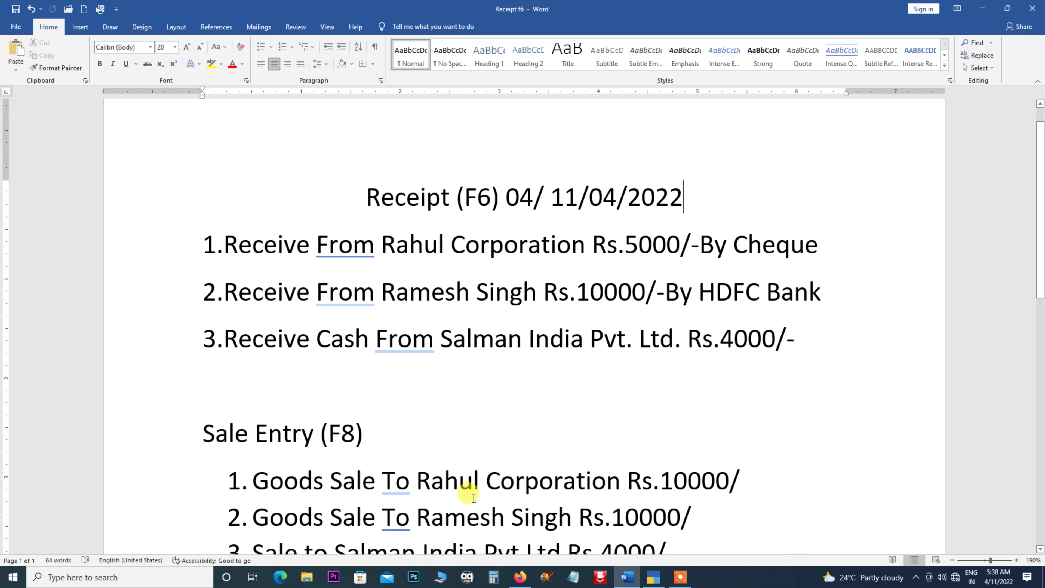
scroll(695, 477, "down", 1)
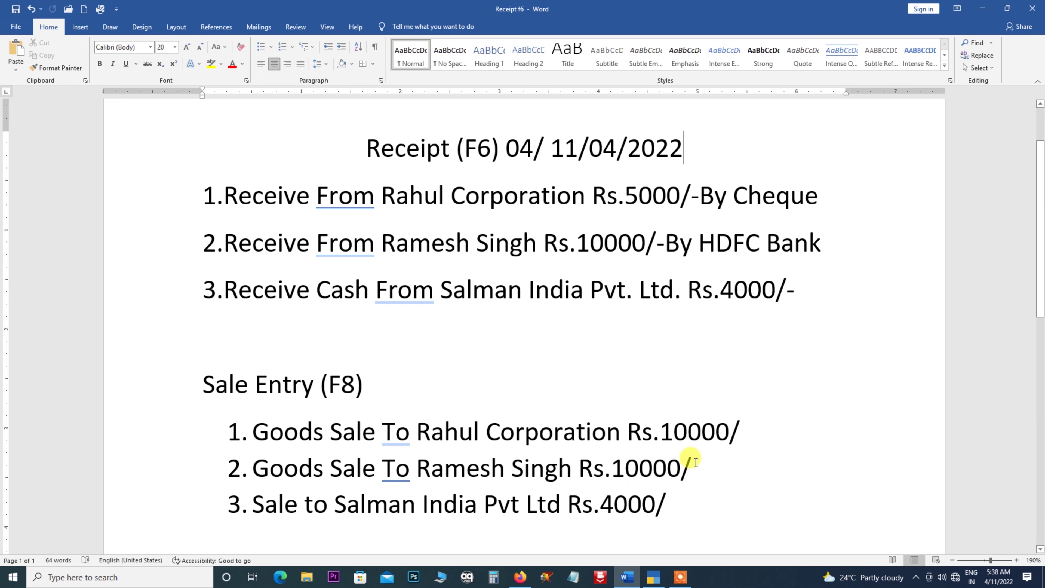
scroll(278, 504, "down", 2)
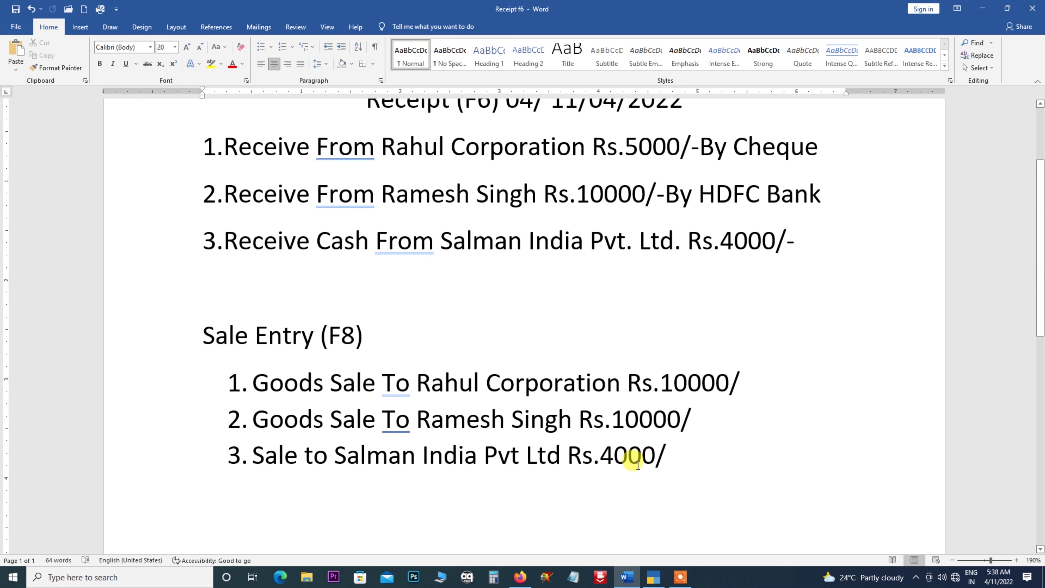
scroll(387, 412, "up", 2)
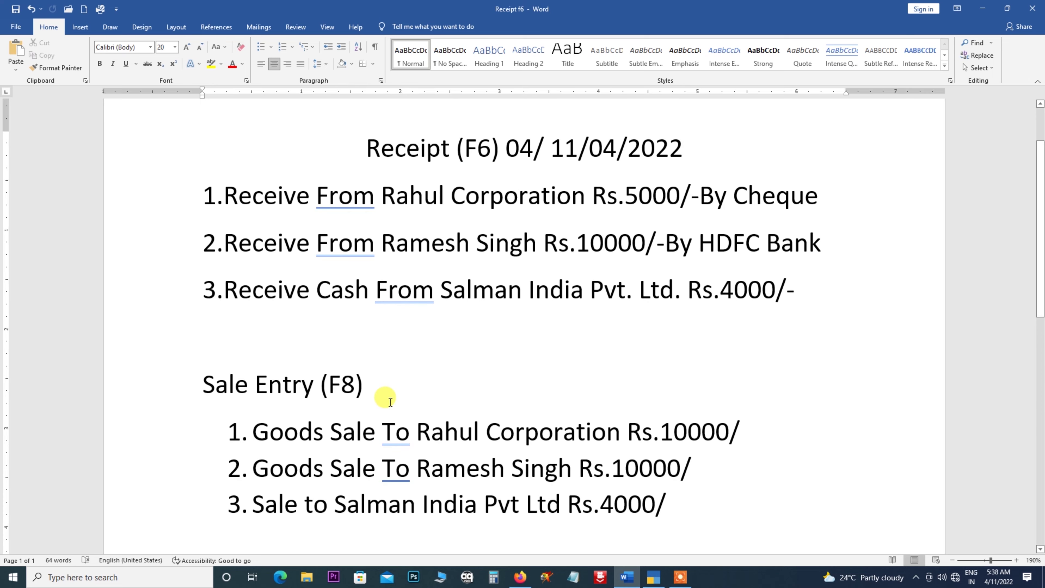
scroll(390, 402, "down", 2)
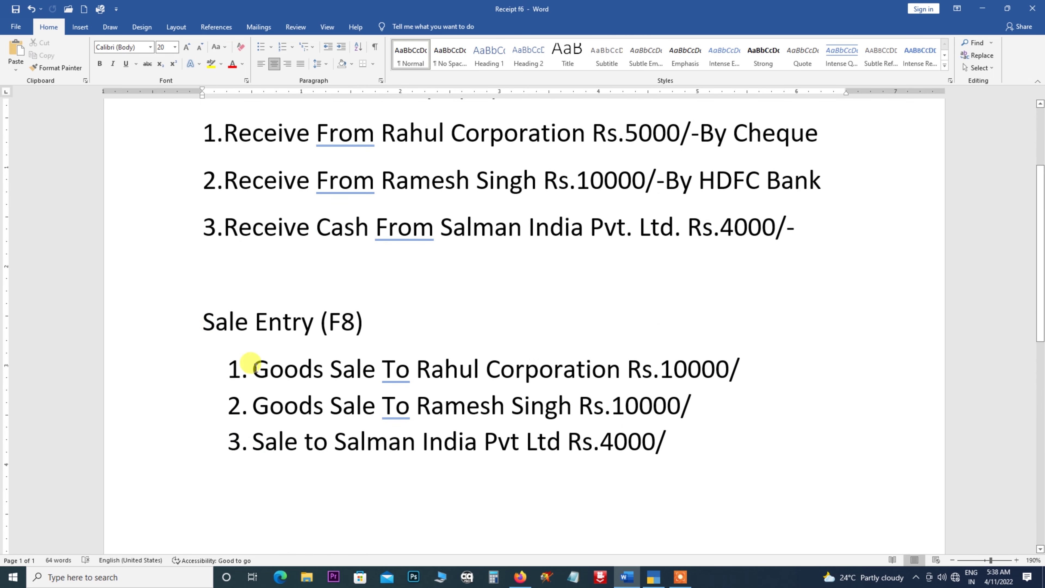
scroll(247, 362, "up", 3)
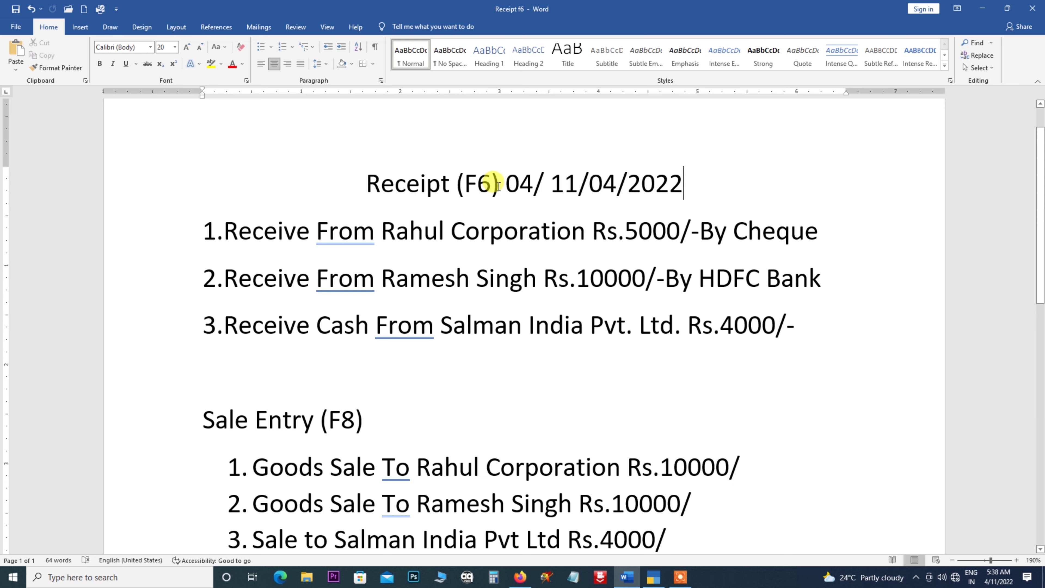
scroll(509, 212, "up", 2)
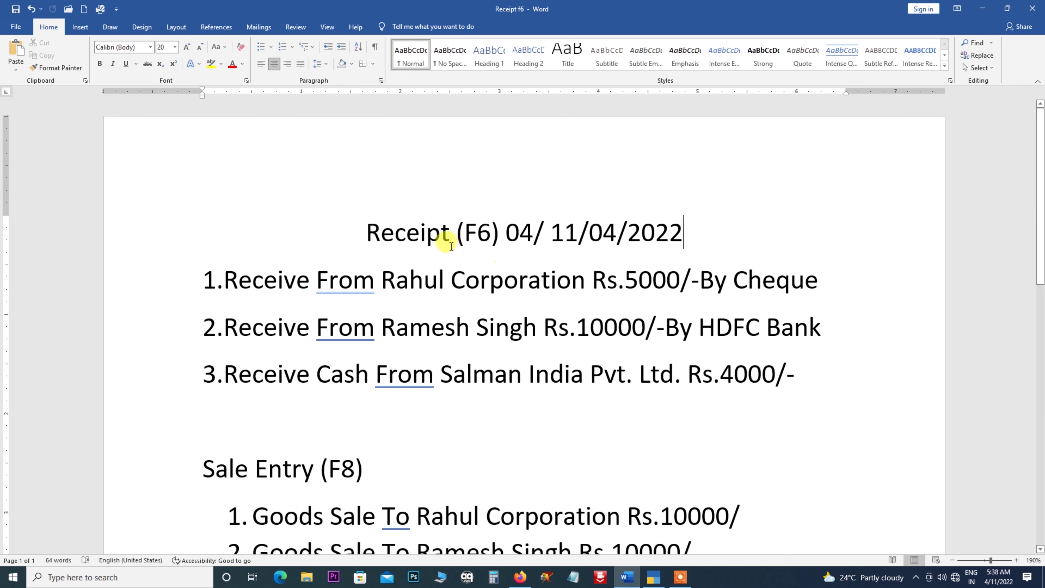
scroll(439, 434, "down", 2)
scroll(241, 451, "down", 5)
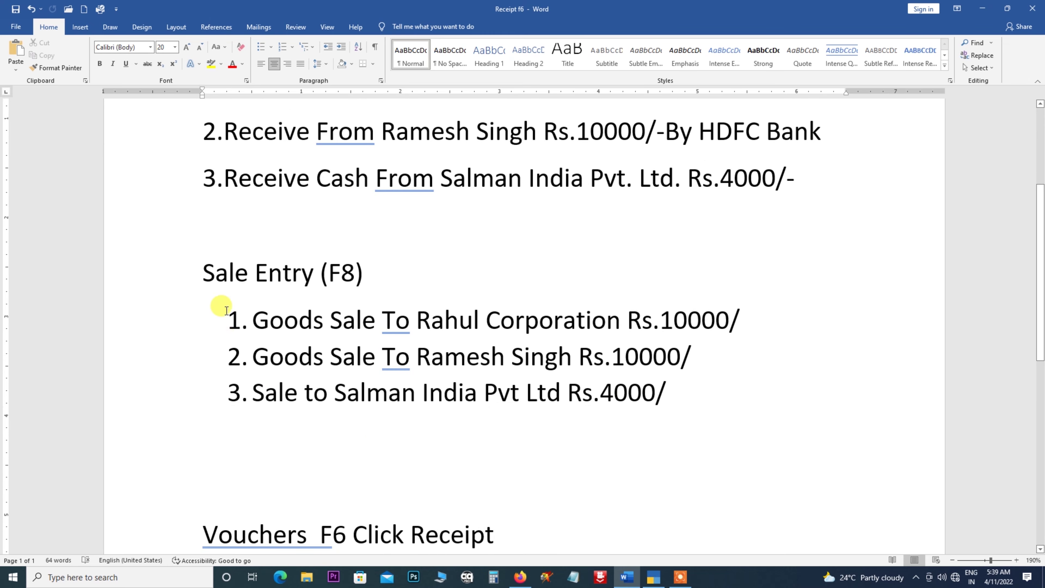
left_click_drag(180, 264, 562, 420)
left_click(421, 464)
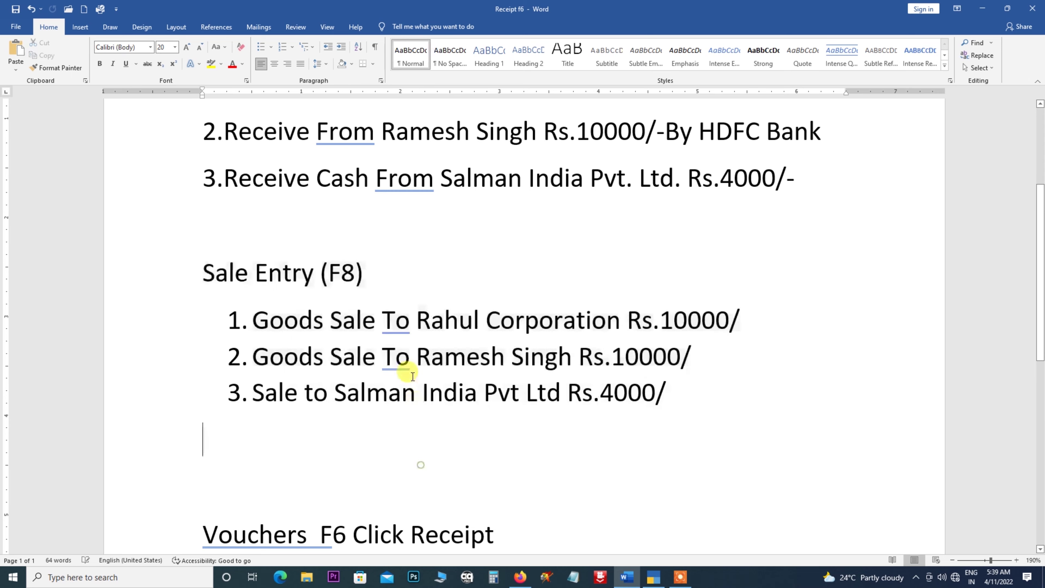
scroll(420, 407, "up", 3)
scroll(405, 252, "up", 3)
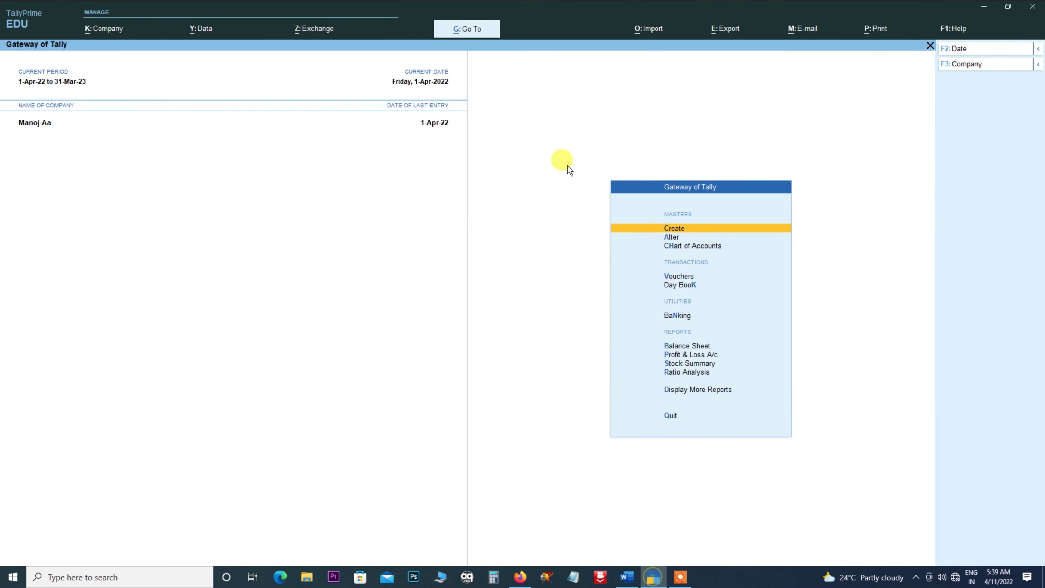
Step: Begin creating a new company in TallyPrime named Gaurav Computer, with the same mailing name and a blank address
left_click(957, 64)
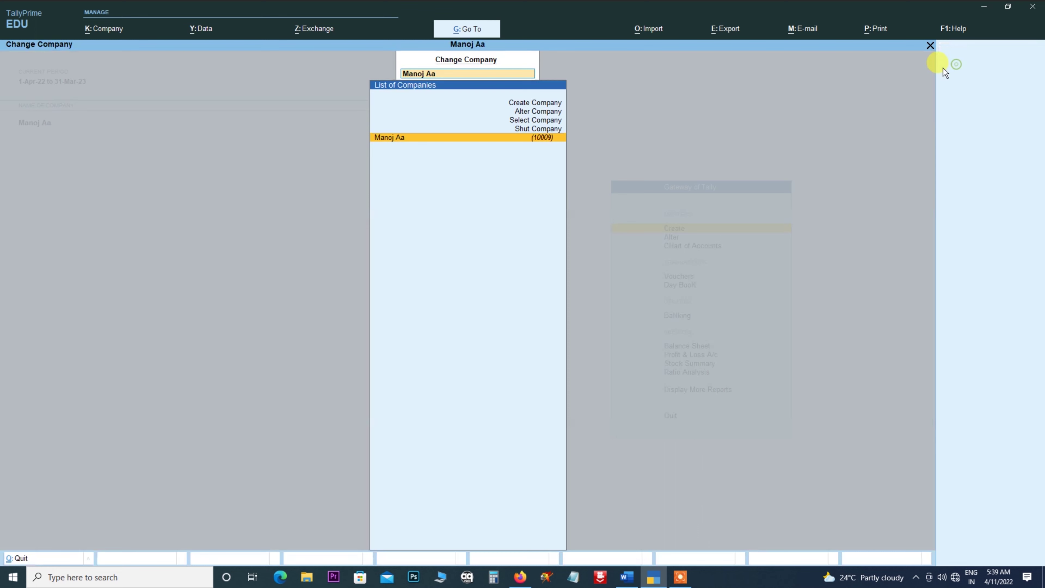
left_click(536, 102)
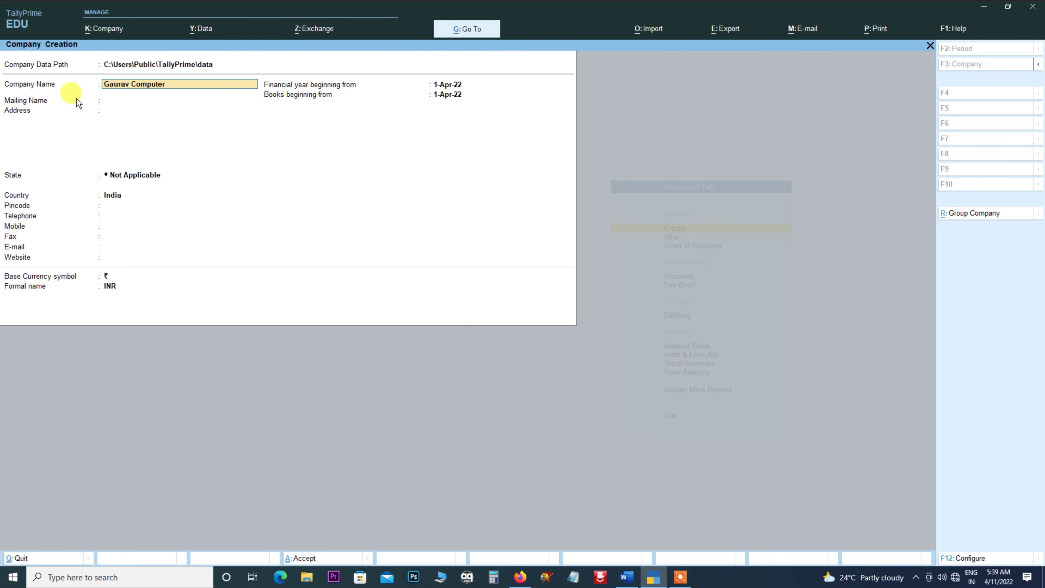
key("Return")
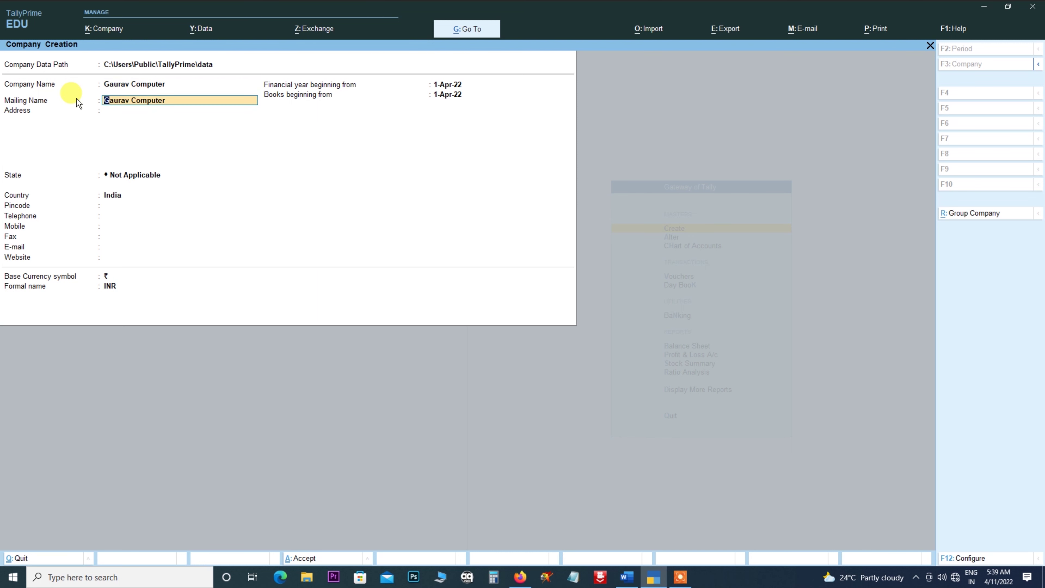
key("Return")
key("Return")
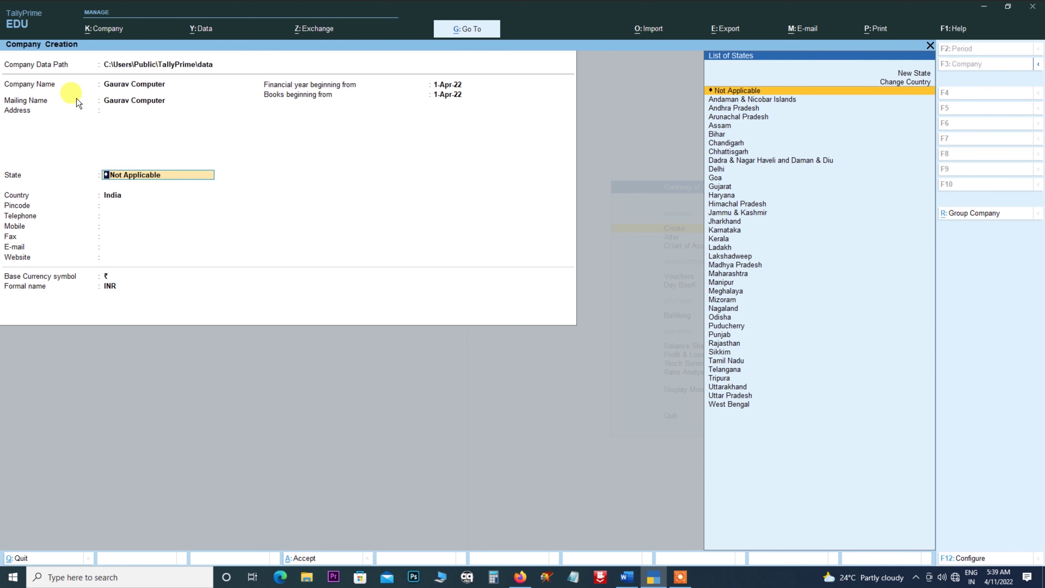
Step: Set the company's state to Bihar, keep India as the country and leave the pincode and contact details blank
key("Down")
key("Down")
key("Down")
key("Down")
key("Down")
key("Return")
key("Return")
key("Return")
key("Return")
key("Return")
key("Return")
key("Return")
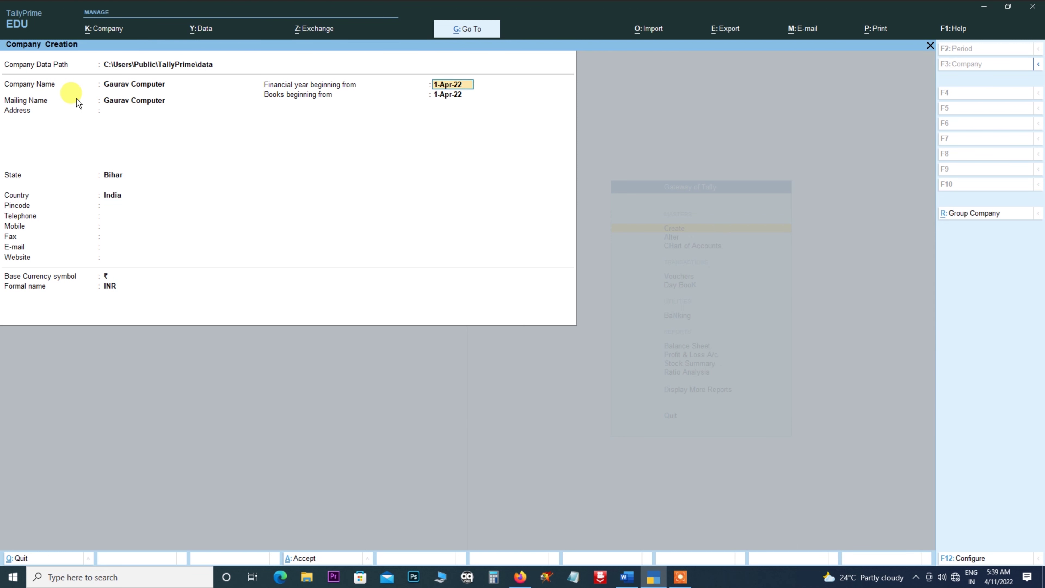
Step: Keep 1-Apr-22 as the financial year and books start with INR currency, and save the company with its default features
key("Return")
key("Return")
key("Return")
key("Return")
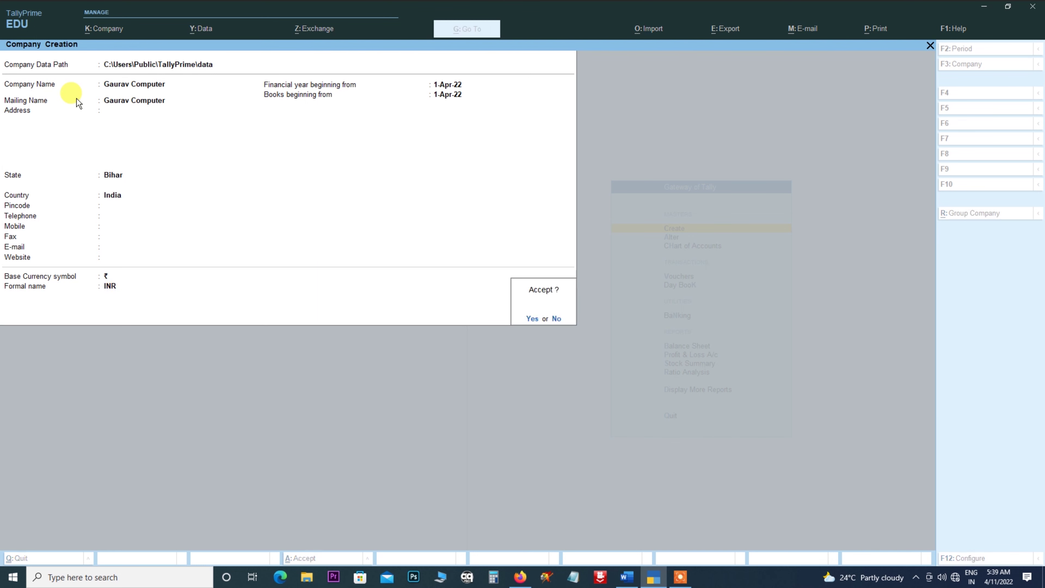
key("Return")
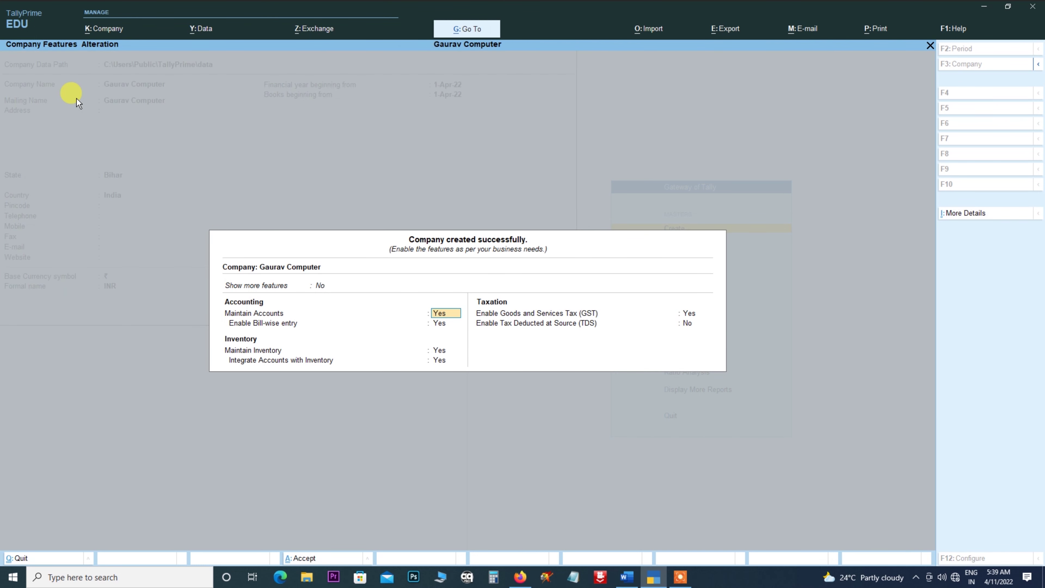
key("ctrl+a")
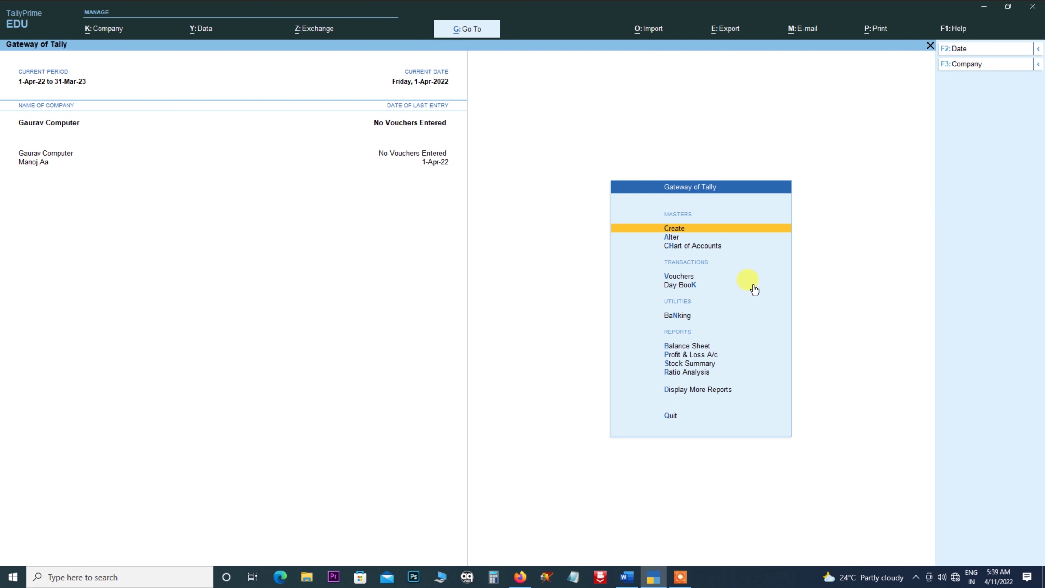
Step: Open a blank ledger creation form for the Gaurav Computer company
left_click(674, 238)
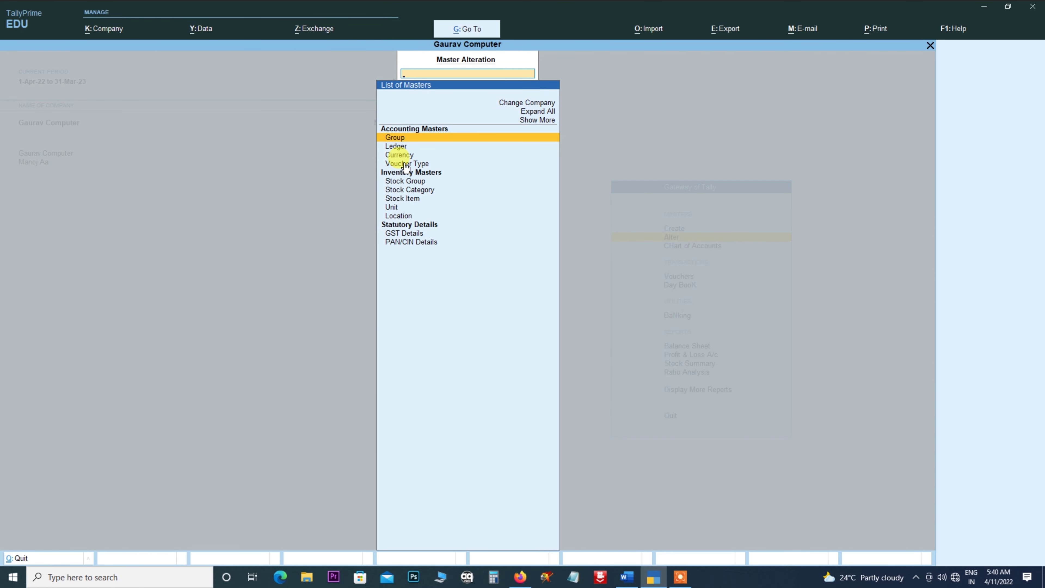
key("Escape")
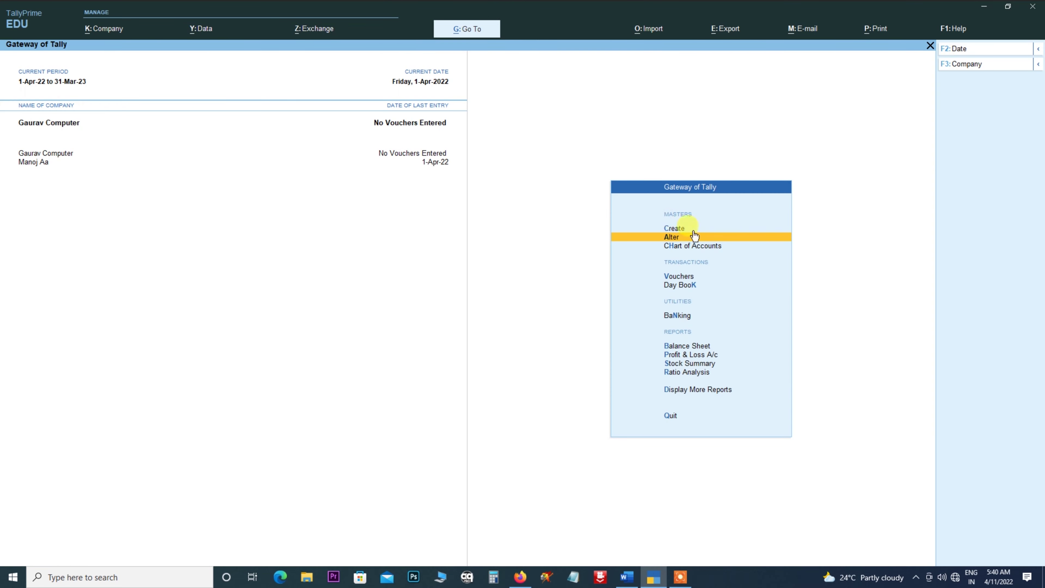
left_click(676, 227)
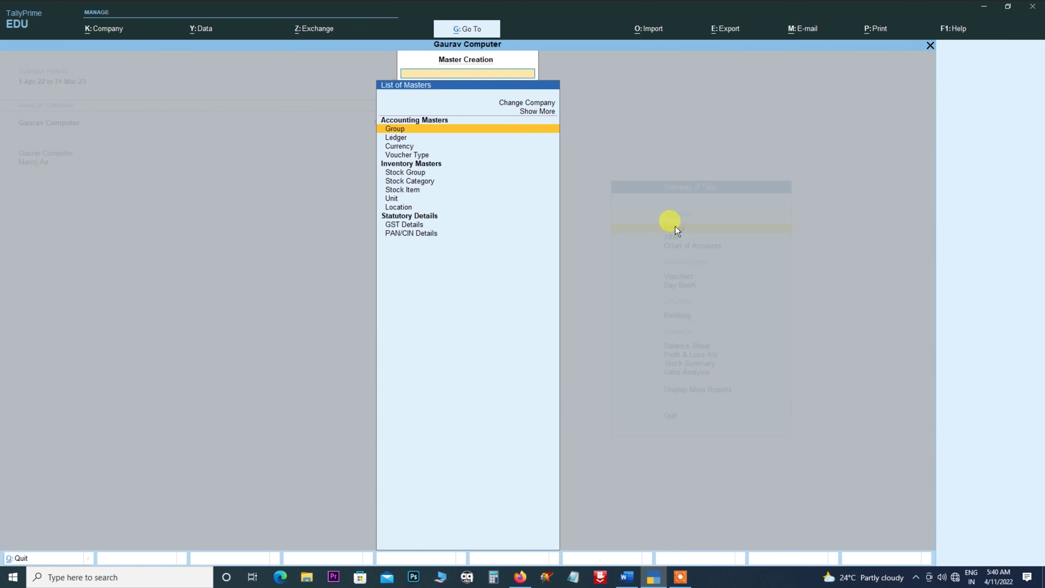
left_click(401, 139)
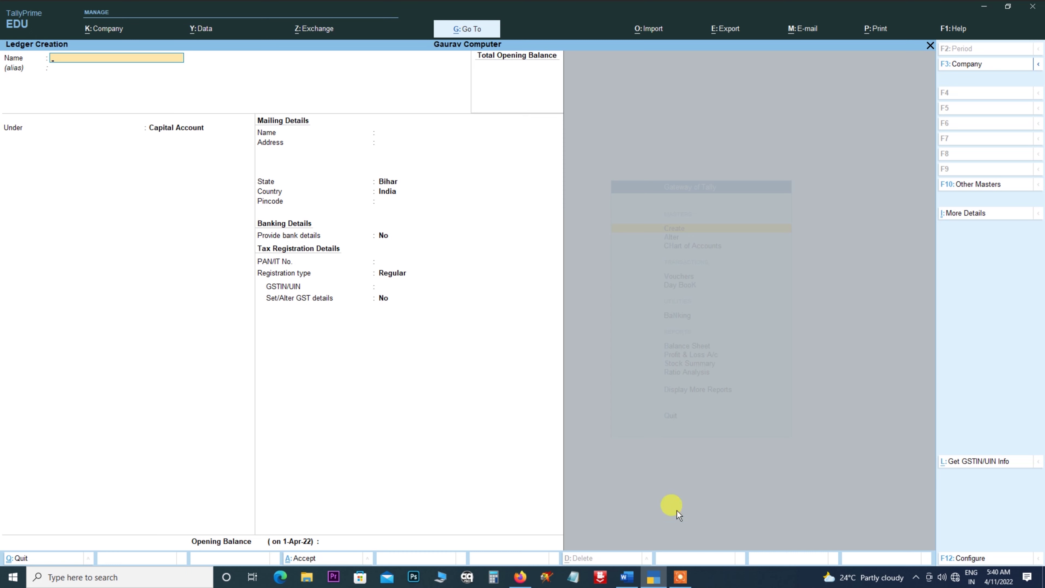
Step: Review the customer names and amounts under Sale Entry in the Word document, and return to the ledger form in TallyPrime
left_click(626, 577)
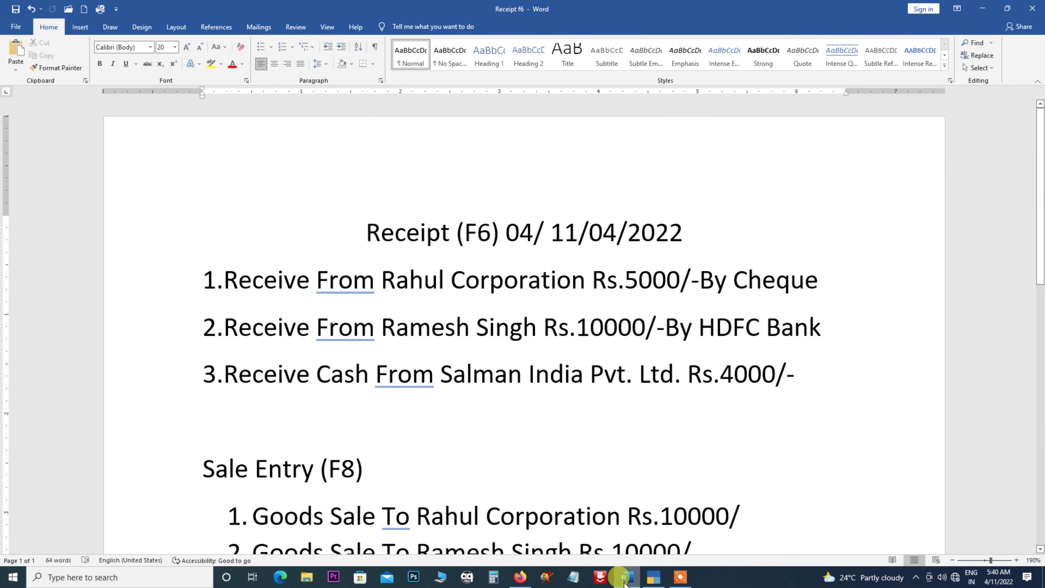
scroll(405, 287, "down", 2)
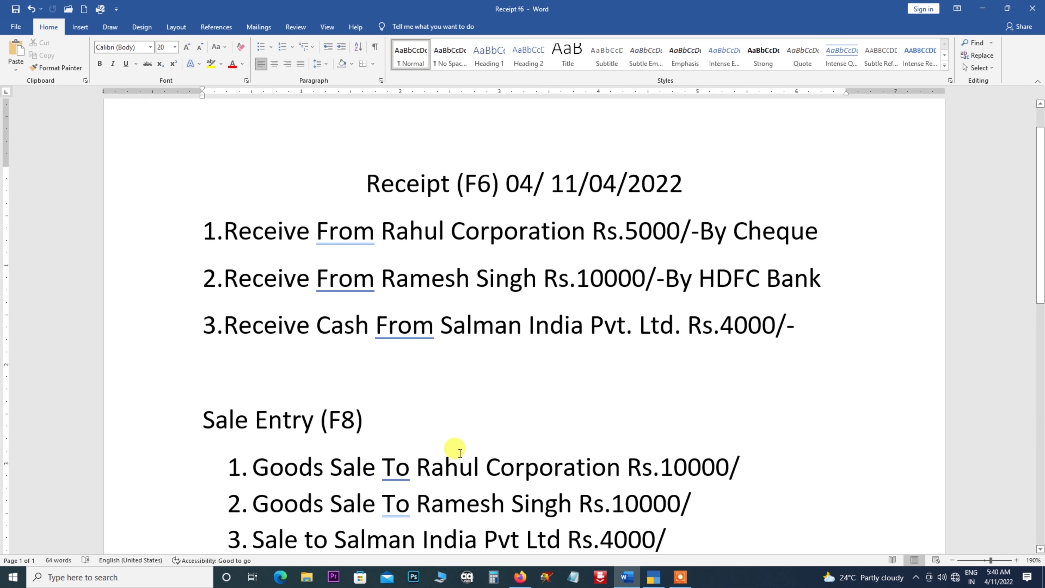
scroll(401, 449, "down", 1)
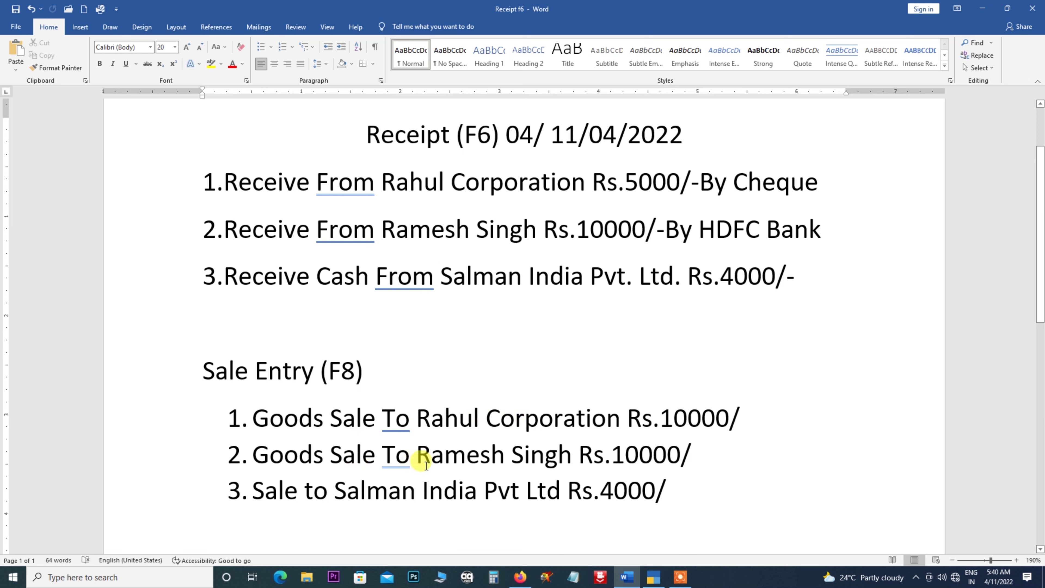
left_click_drag(417, 445, 576, 445)
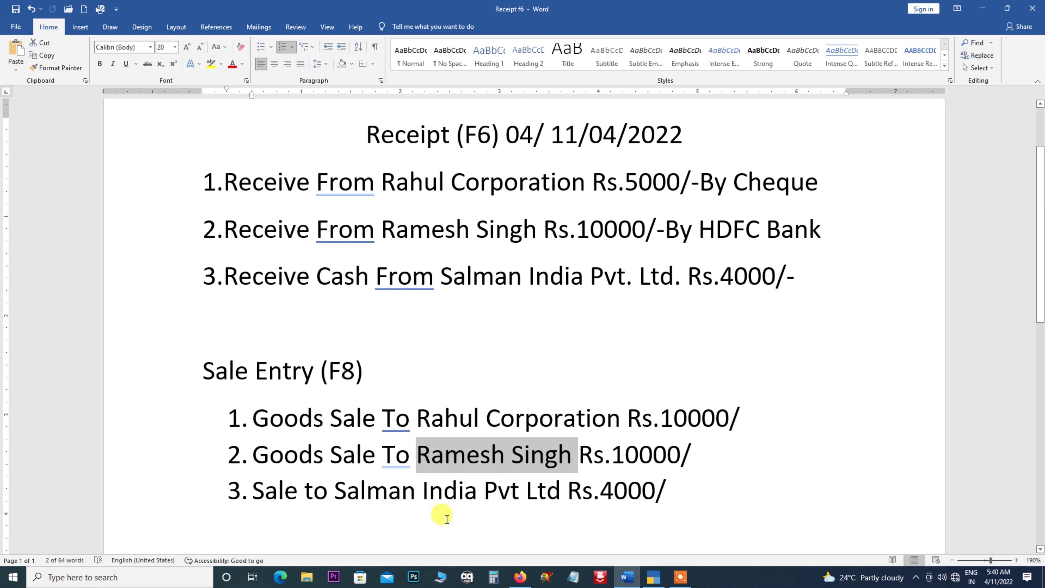
left_click(333, 500)
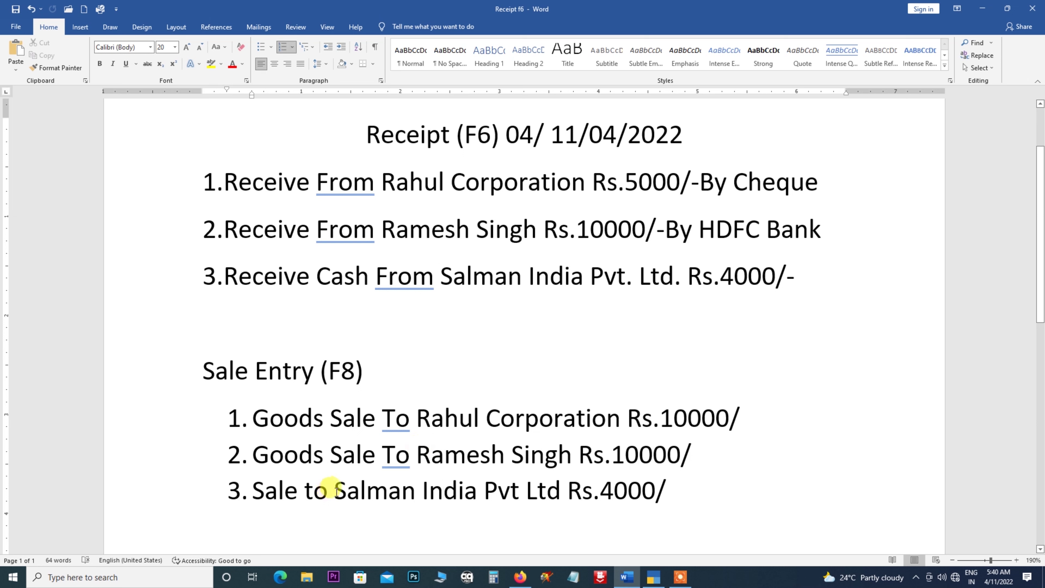
left_click_drag(337, 490, 415, 490)
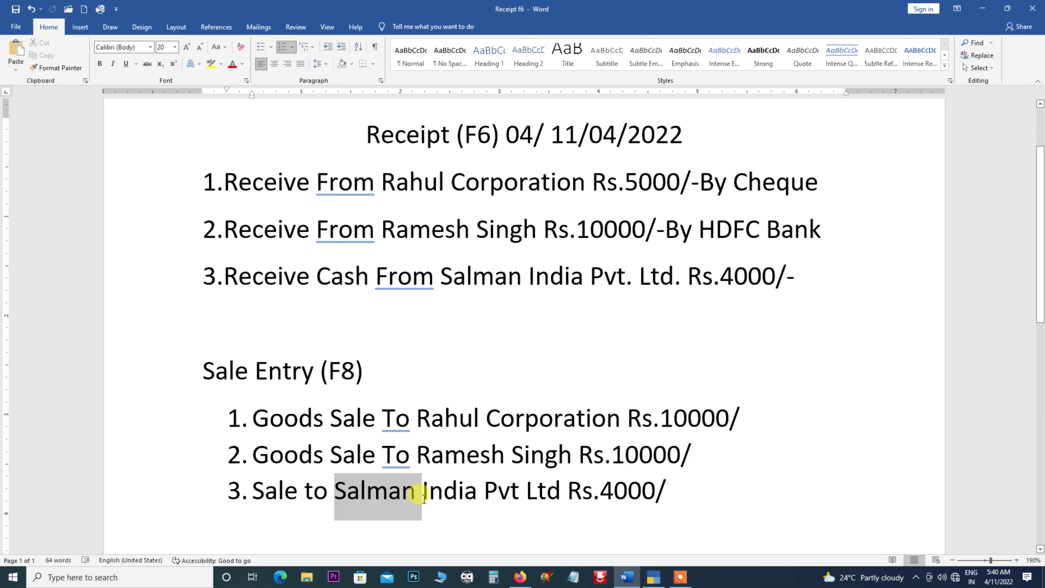
left_click(347, 494)
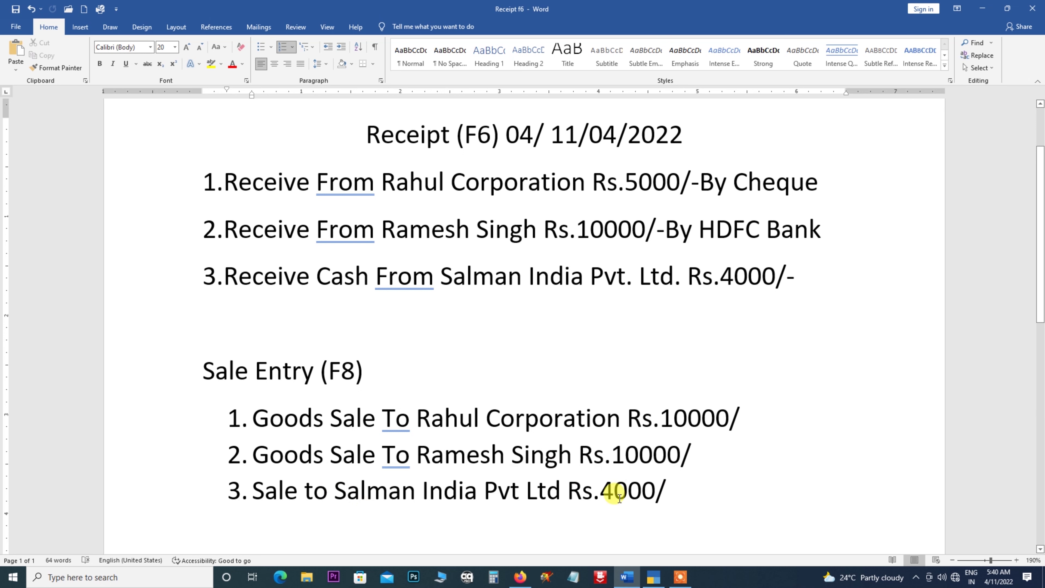
left_click_drag(335, 491, 484, 490)
left_click(477, 529)
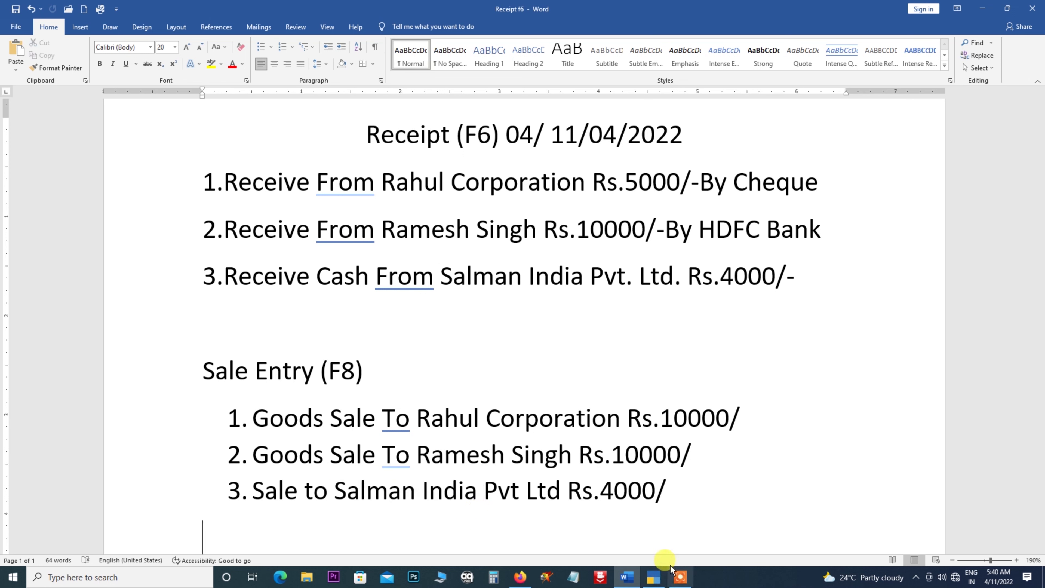
left_click(653, 581)
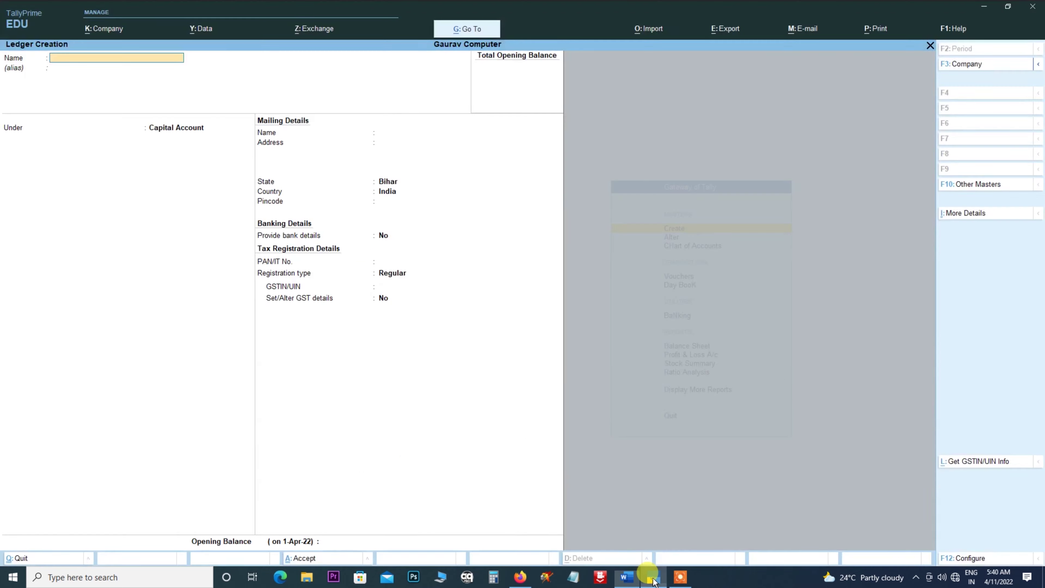
Step: Copy Rahul Corporation from the first sale entry in the Word document into TallyPrime as the new ledger's name, with no alias
left_click(632, 575)
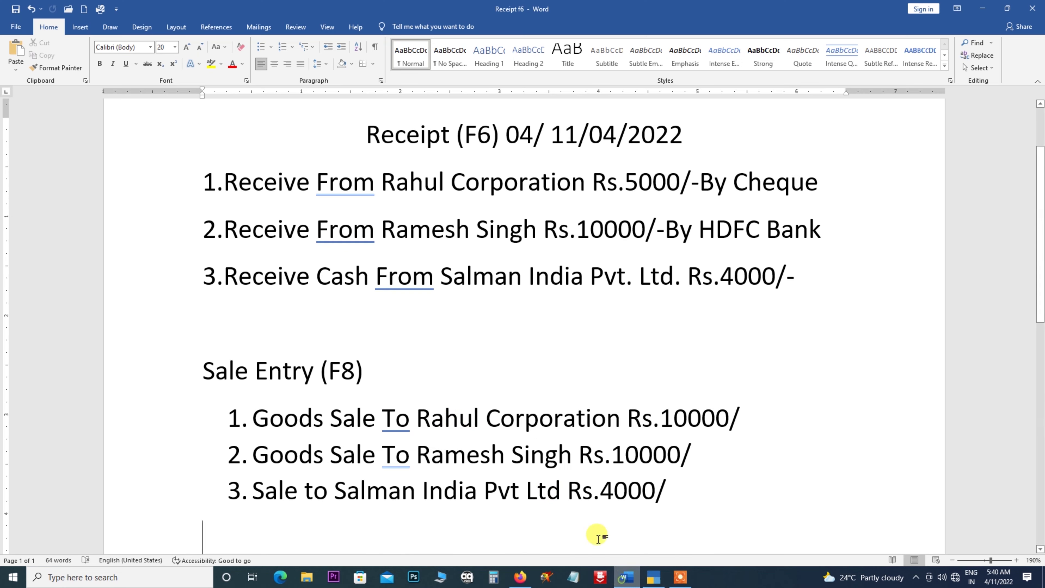
left_click_drag(414, 411, 607, 416)
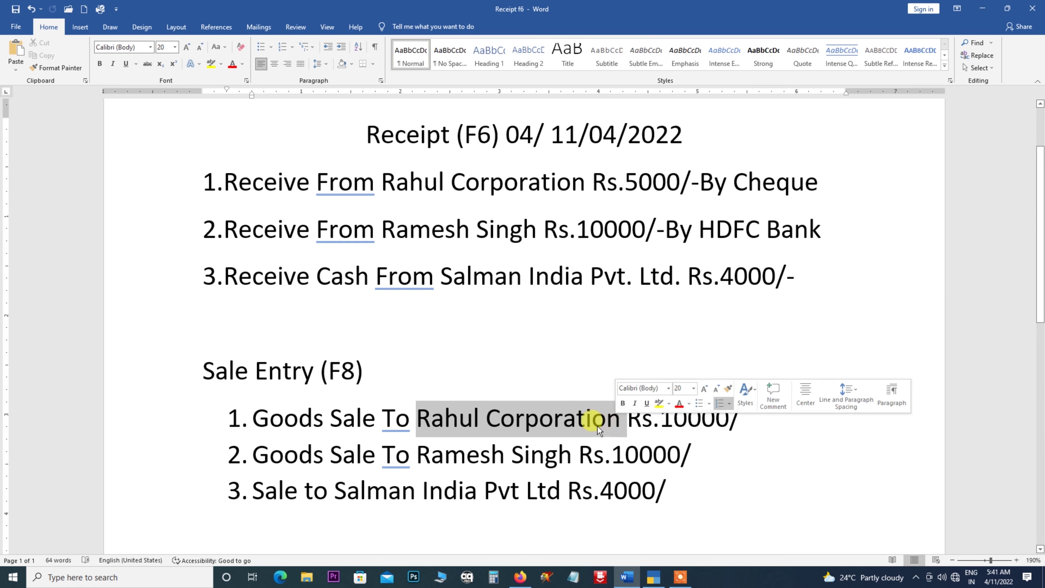
right_click(601, 418)
left_click(591, 254)
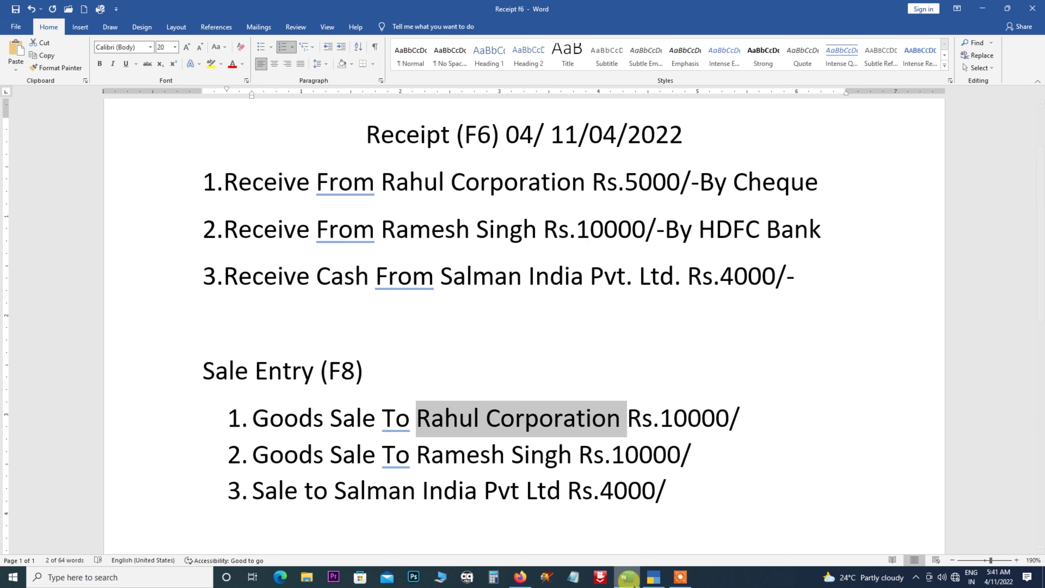
left_click(654, 577)
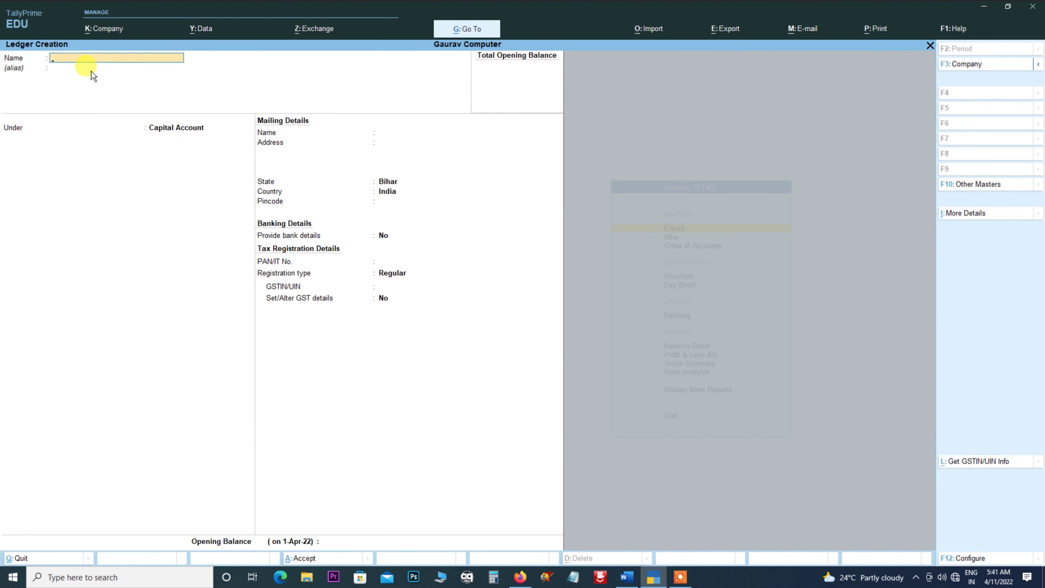
key("ctrl+v")
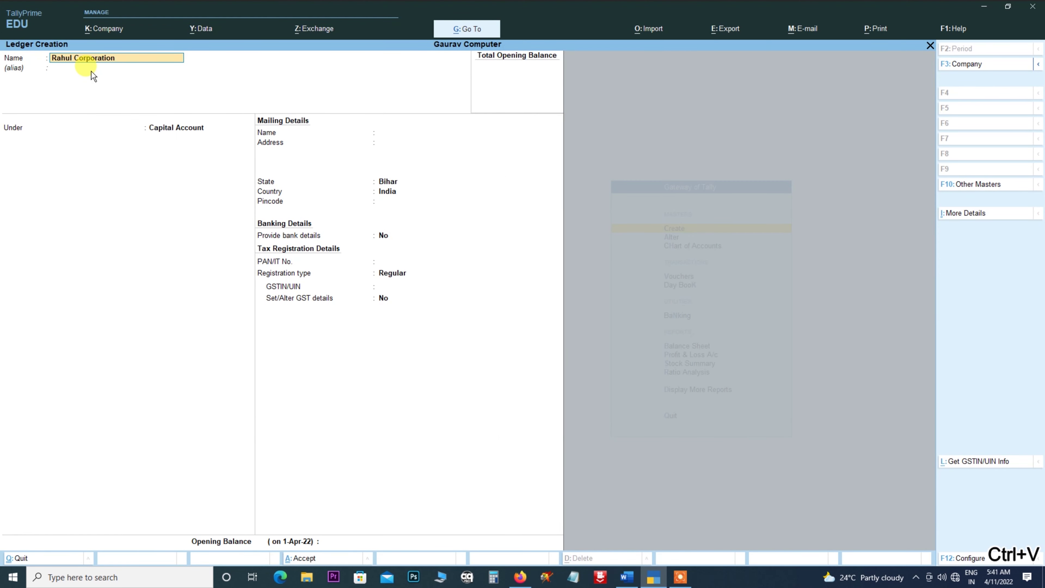
key("Return")
key("Return")
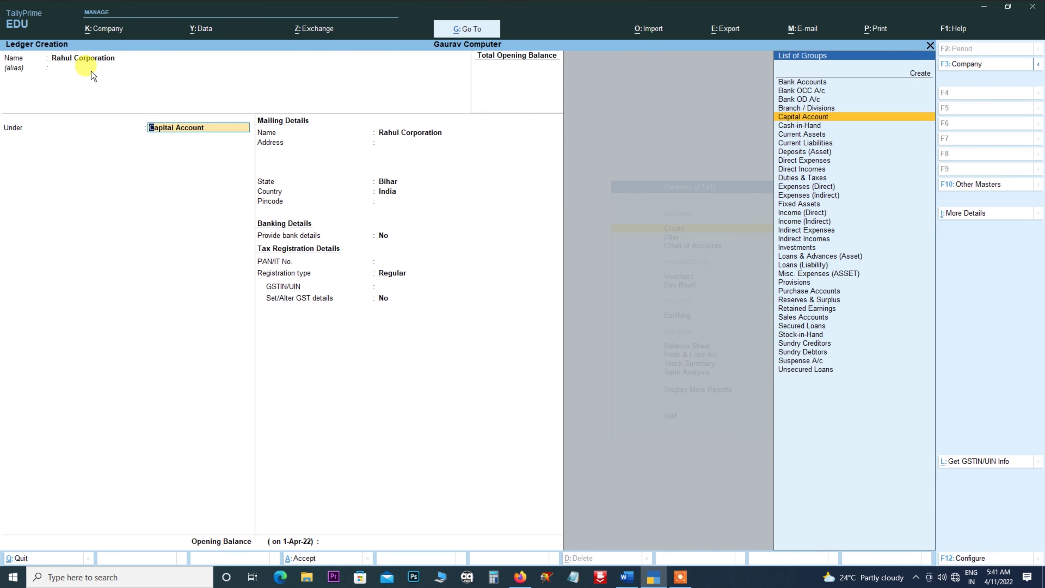
Step: Group the Rahul Corporation ledger under Sundry Debtors, keeping bill-by-bill balances on, the credit period blank and the credit days check off
key("Down")
key("Down")
key("Down")
key("Down")
key("Down")
key("Down")
key("Down")
key("Down")
key("Down")
key("Down")
key("Down")
key("Down")
key("Down")
key("Down")
key("Down")
key("Down")
key("Down")
key("Down")
key("Down")
key("Down")
key("Down")
key("Down")
key("Down")
key("Down")
key("Down")
key("Down")
key("Down")
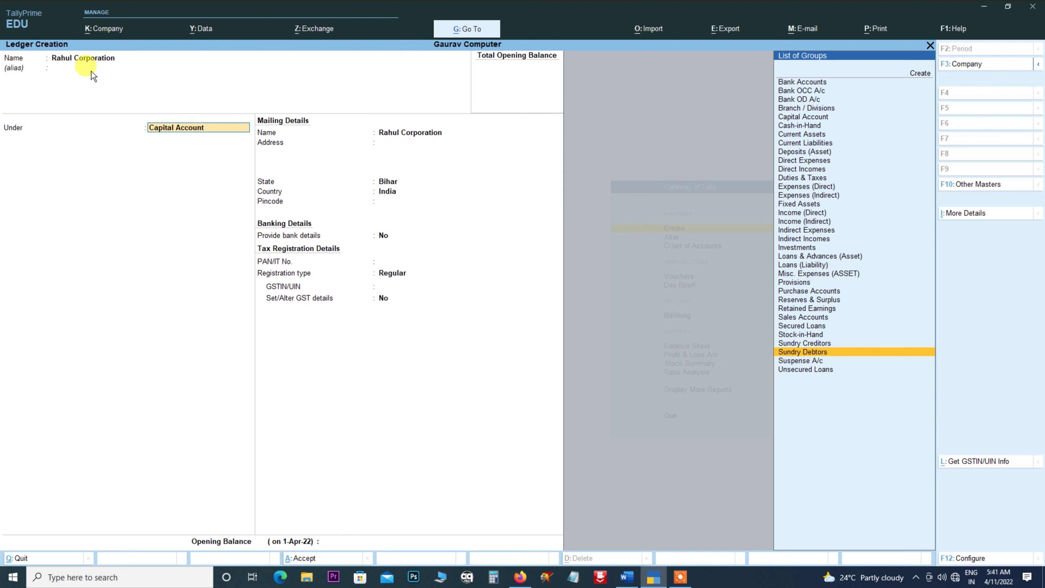
key("Return")
key("Return")
key("Return")
key("Return")
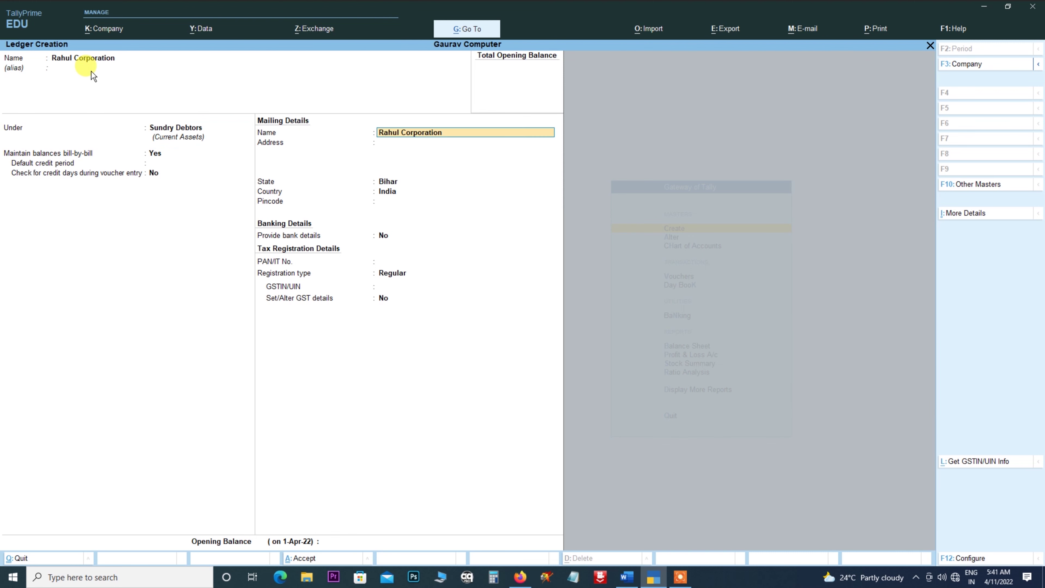
Step: Keep Bihar, India and Regular registration for Rahul Corporation, leaving address, pincode, PAN and GSTIN blank and bank and GST details at No
key("Return")
key("Return")
key("Return")
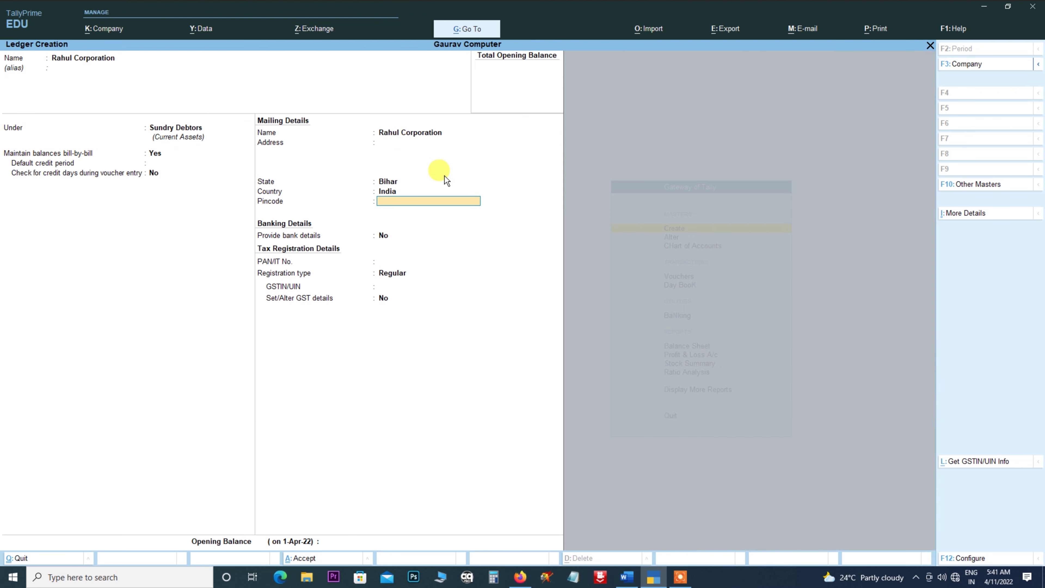
key("Return")
key("Return")
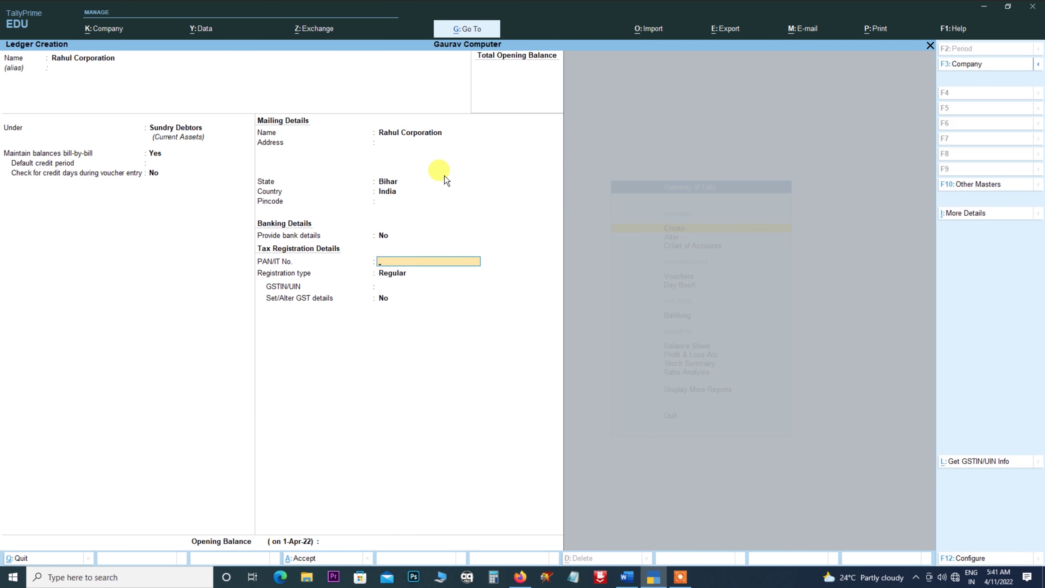
key("Return")
key("Return")
key("Return")
key("Return")
key("Return")
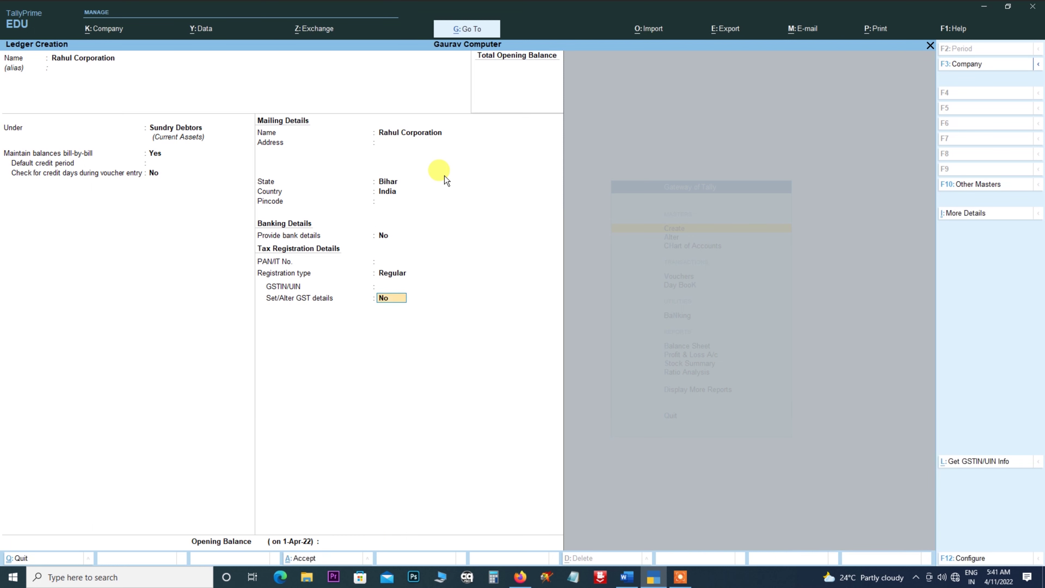
Step: Check Rahul Corporation's sale amount in Word, enter 10,000 Dr as its opening balance in TallyPrime and save the ledger
left_click(626, 576)
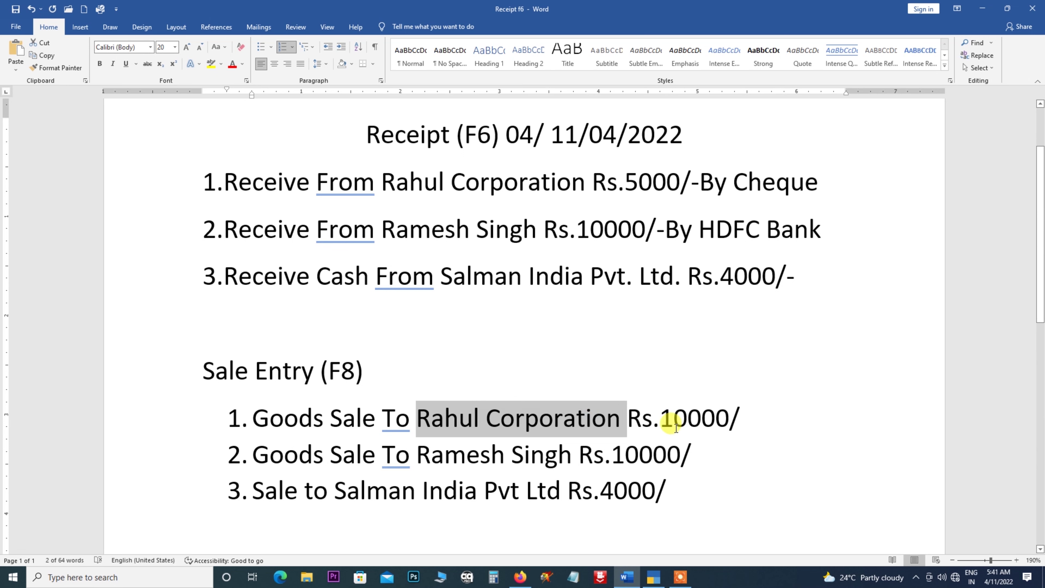
left_click(982, 8)
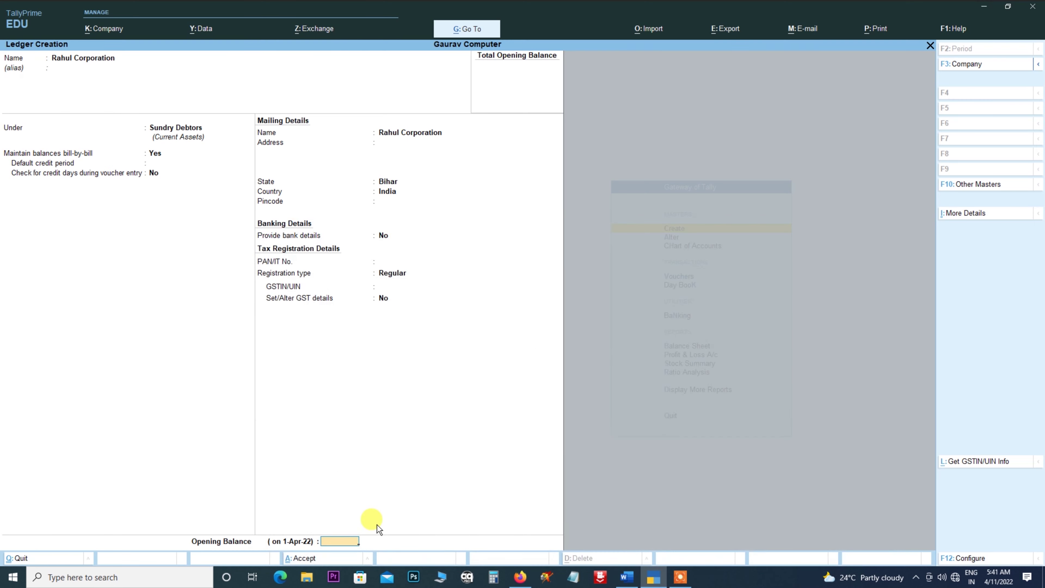
type("10")
key("Return")
key("Return")
key("Return")
key("Return")
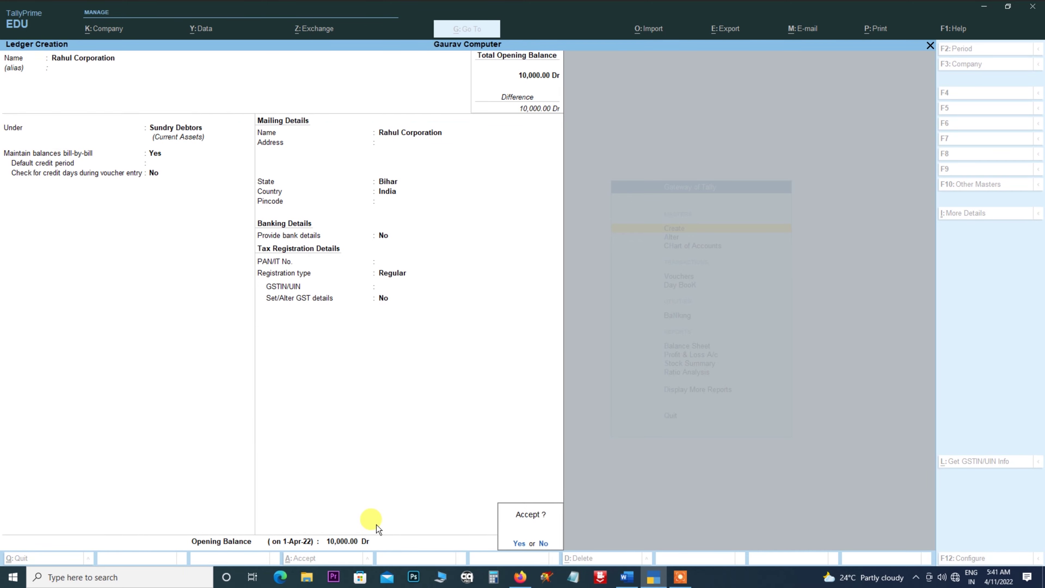
key("Return")
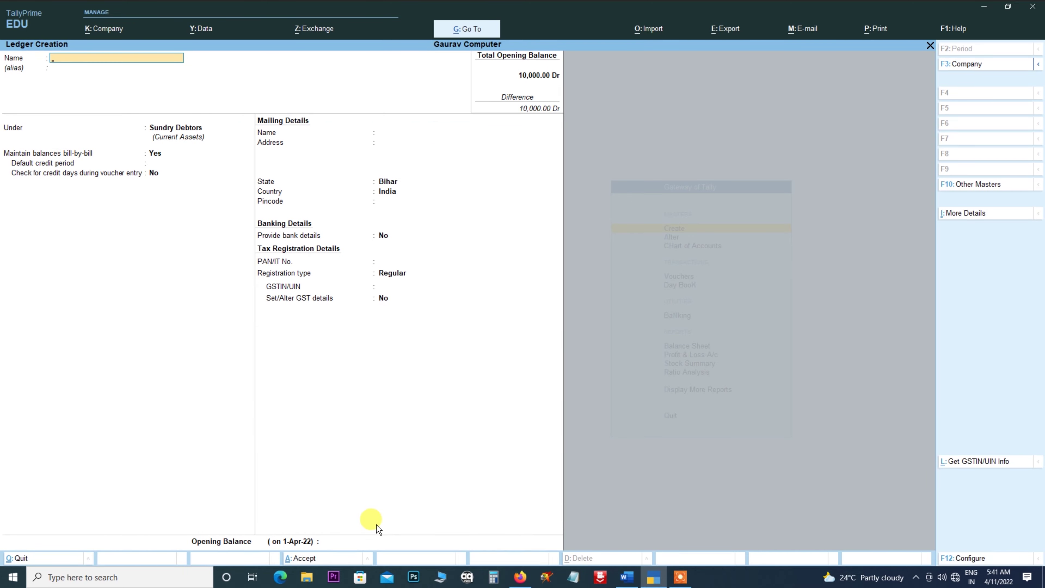
Step: Copy the customer's name from the second sale entry in Word into TallyPrime as the next ledger's name, with no alias
left_click(625, 579)
left_click_drag(448, 453, 563, 454)
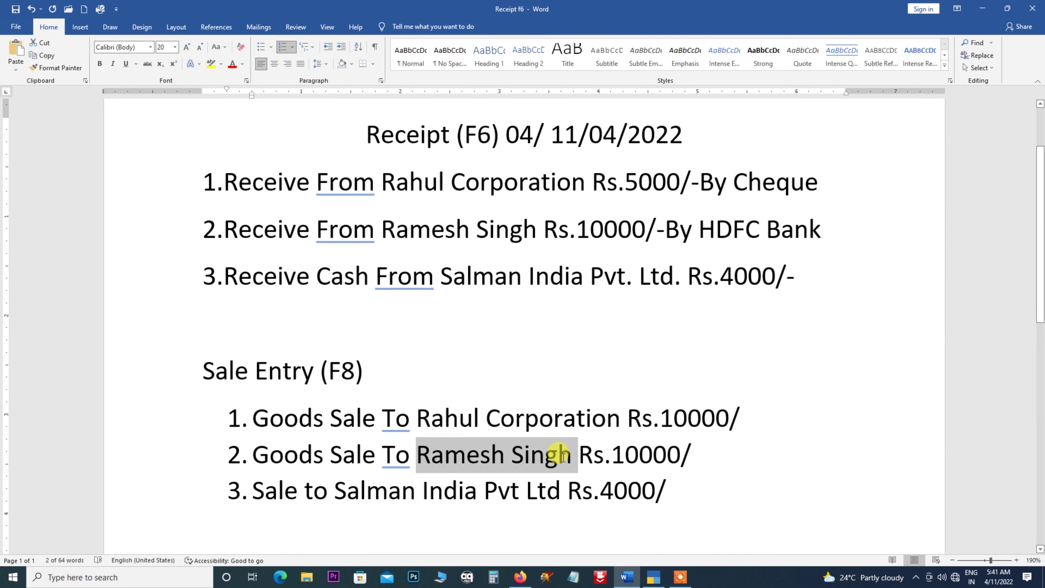
right_click(563, 455)
left_click(568, 286)
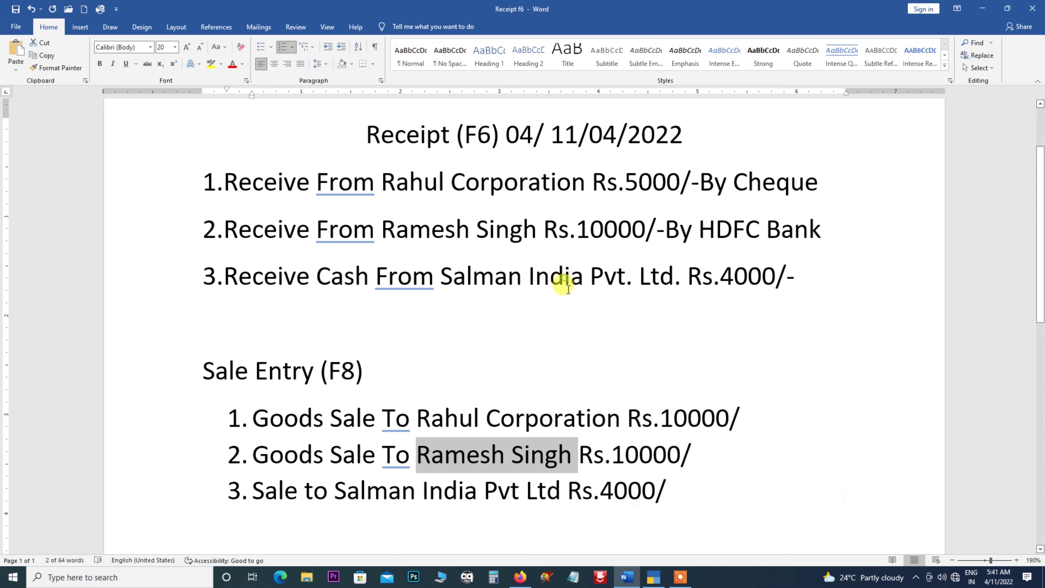
left_click(655, 578)
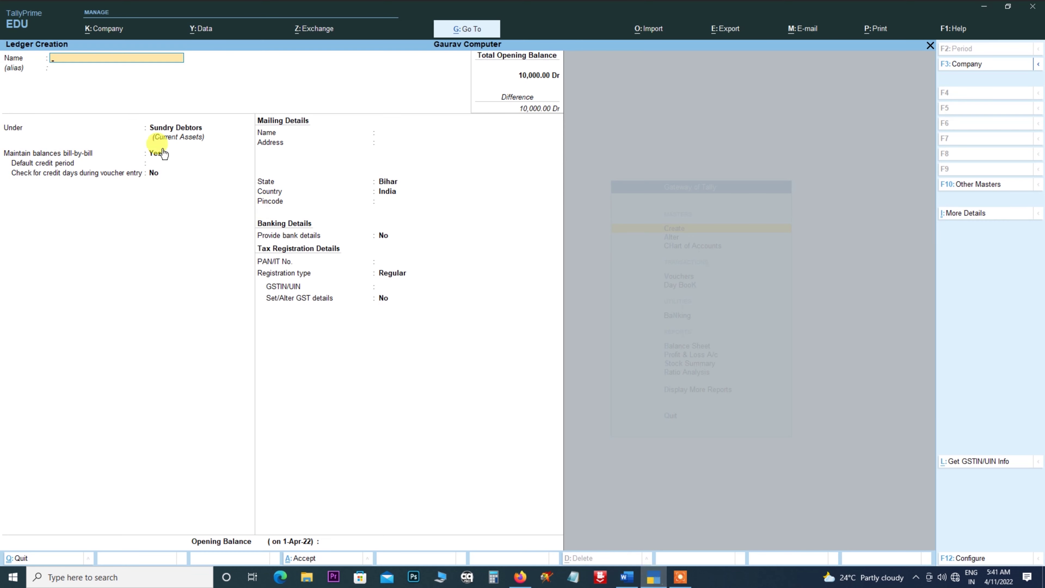
key("ctrl+v")
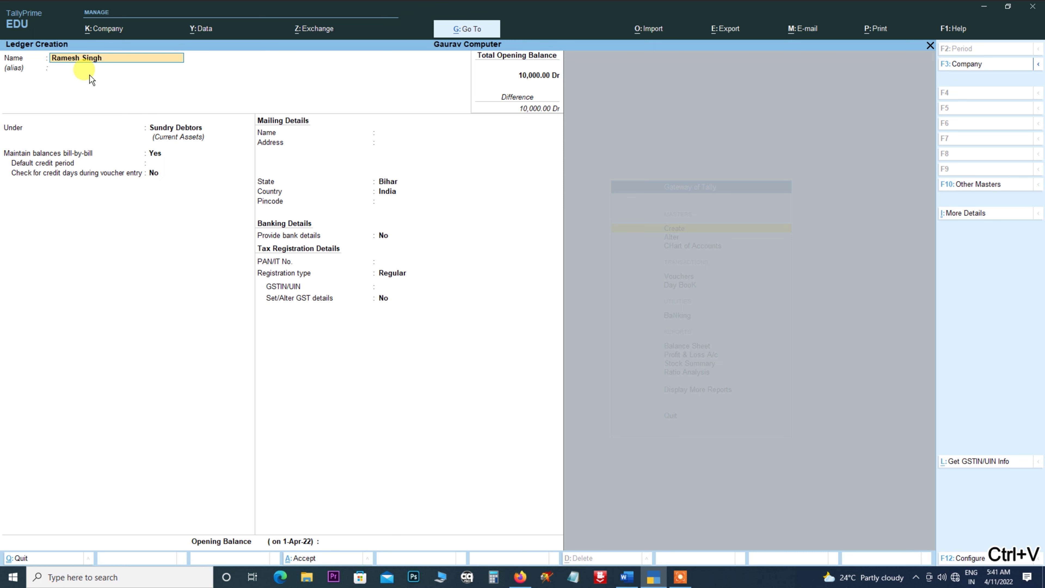
key("Return")
key("Return")
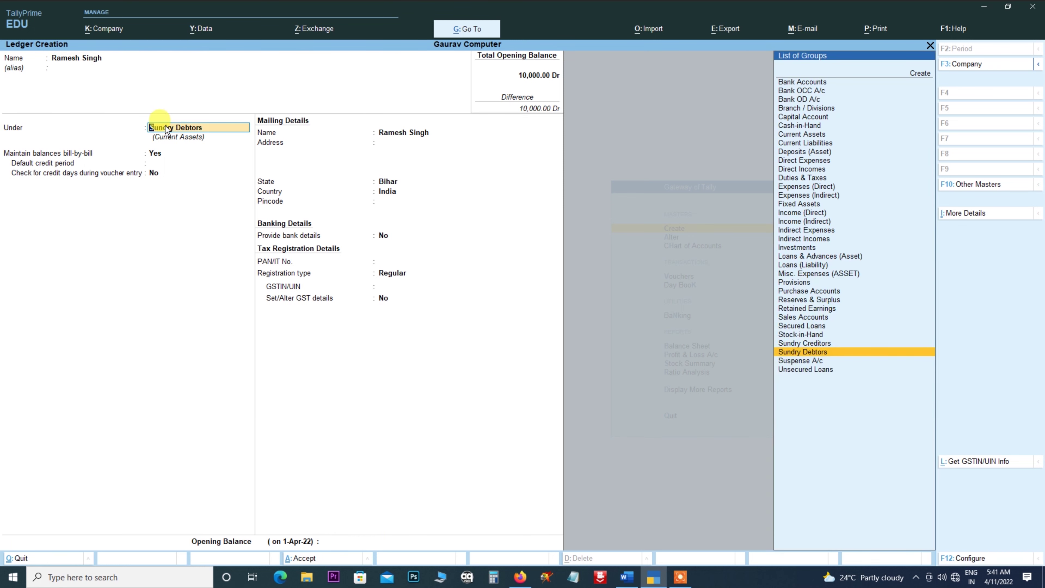
Step: Keep the second customer's ledger under Sundry Debtors with bill-by-bill balances on, a blank credit period and the credit days check off
key("Return")
key("Return")
key("Return")
key("Return")
key("Return")
key("Return")
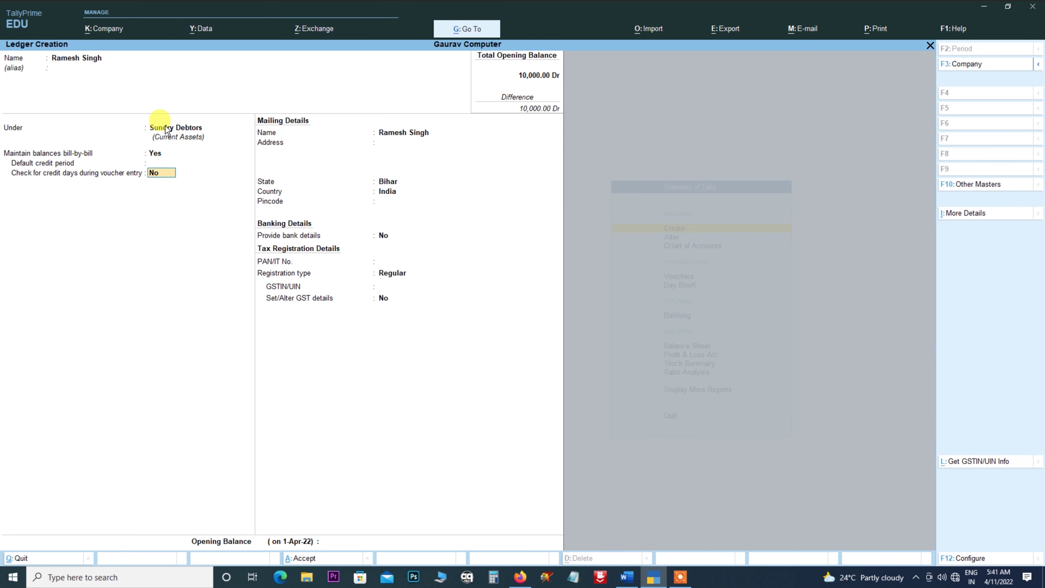
key("Return")
Step: Keep the second customer's default mailing, banking and tax details, with Bihar, India, Regular registration and blank pincode, PAN and GSTIN
key("Return")
key("Return")
key("Return")
key("Return")
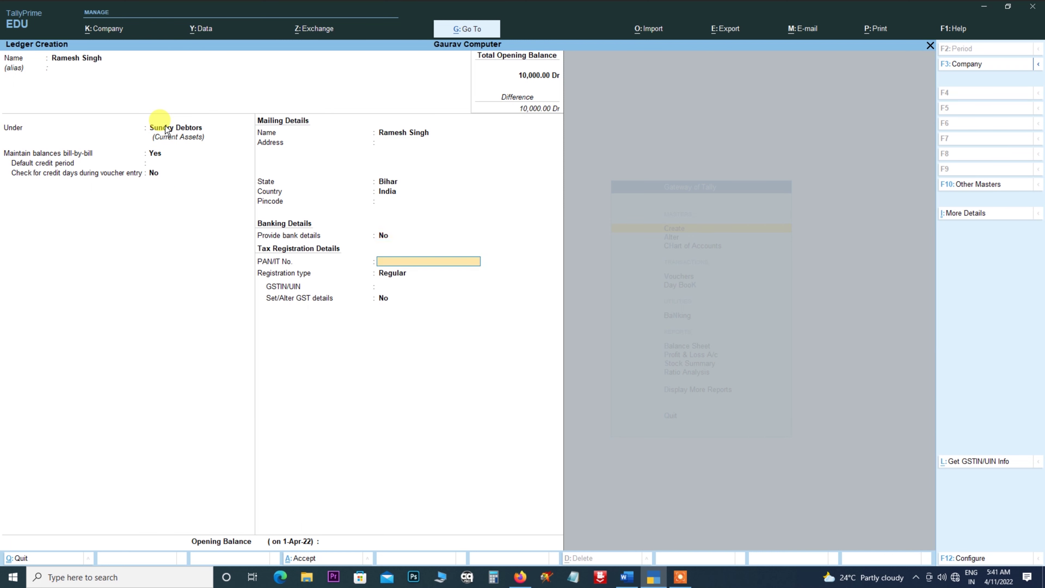
key("Return")
key("Return")
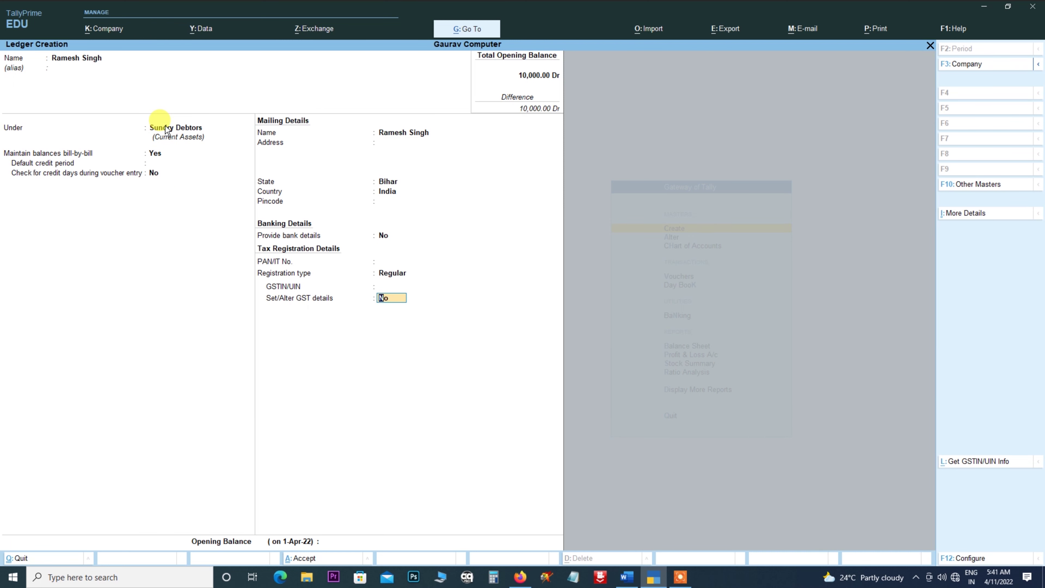
key("Return")
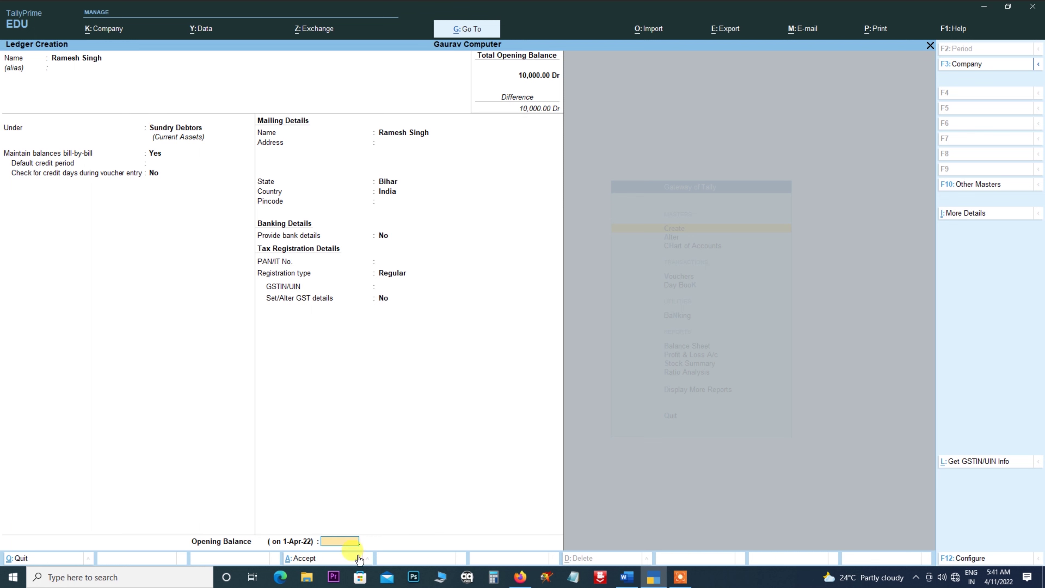
Step: Check the second customer's sale amount in Word, enter 10,000 Dr as the opening balance in TallyPrime and save the ledger
left_click(627, 577)
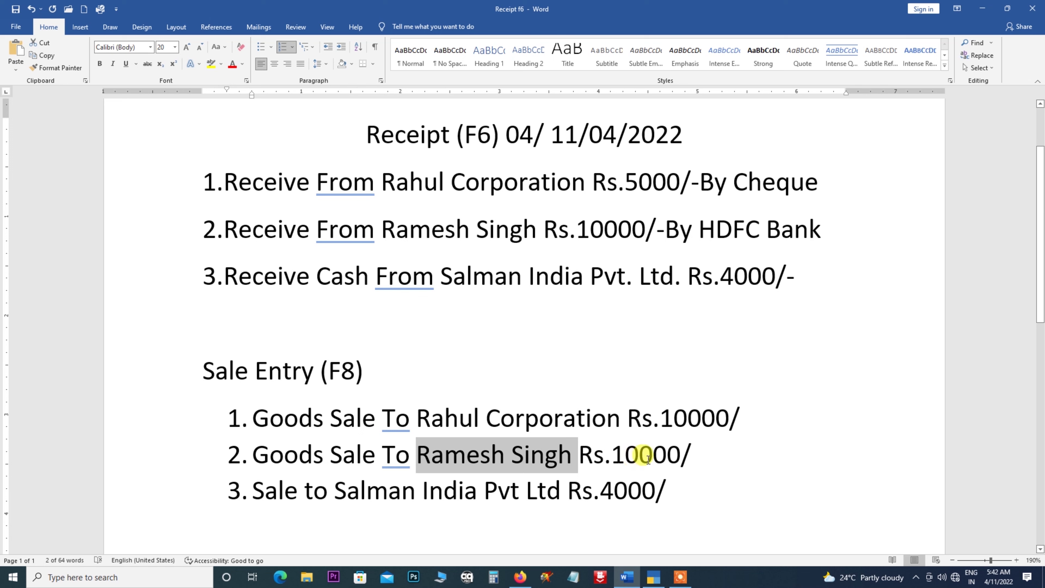
left_click(982, 9)
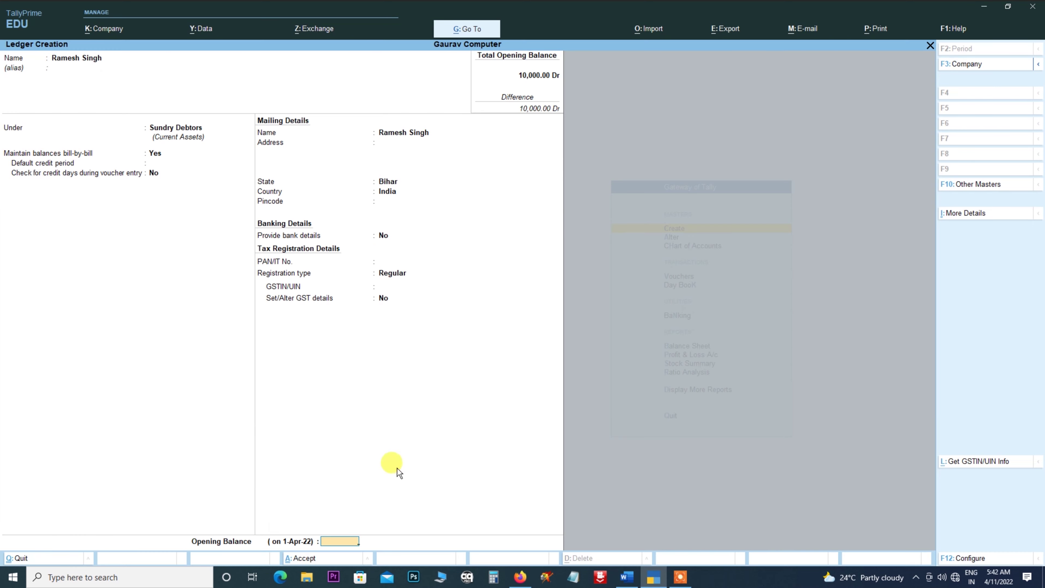
type("0000")
key("Return")
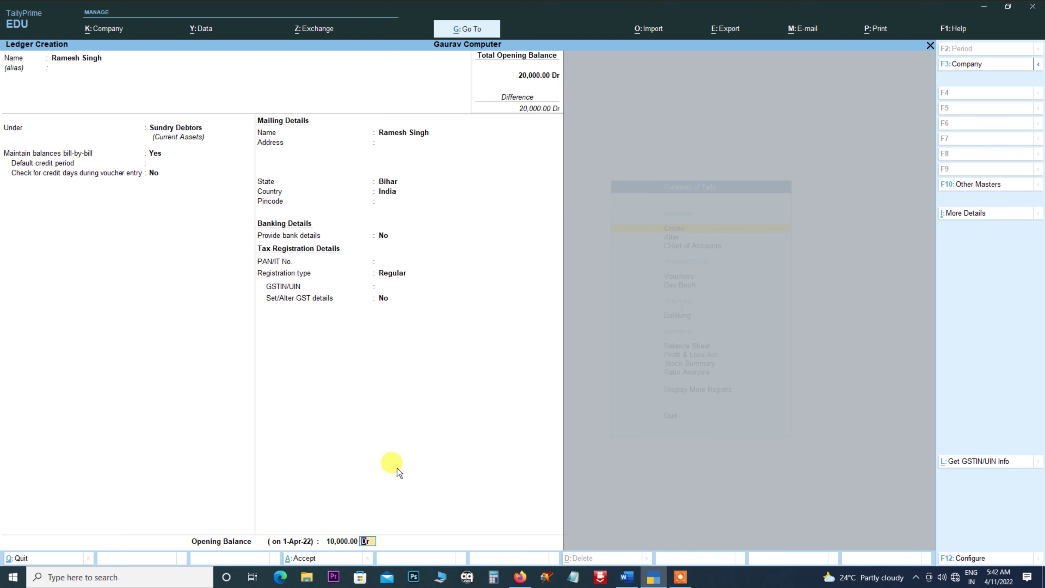
key("Return")
key("Return")
key("ctrl+a")
key("Return")
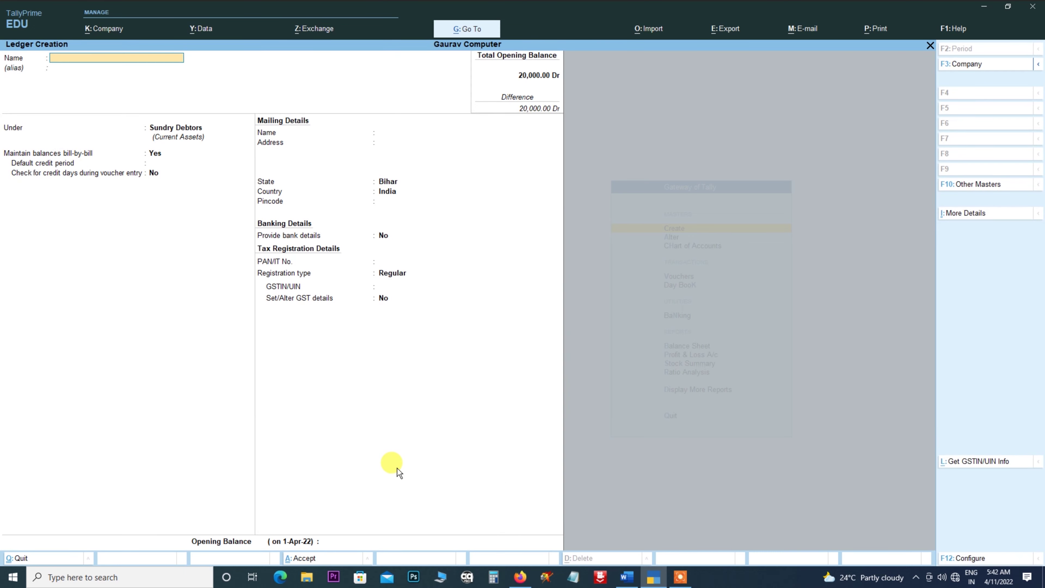
Step: Copy Salman India Pvt Ltd from the third sale entry in Word into TallyPrime as the next ledger's name, with no alias
left_click(627, 577)
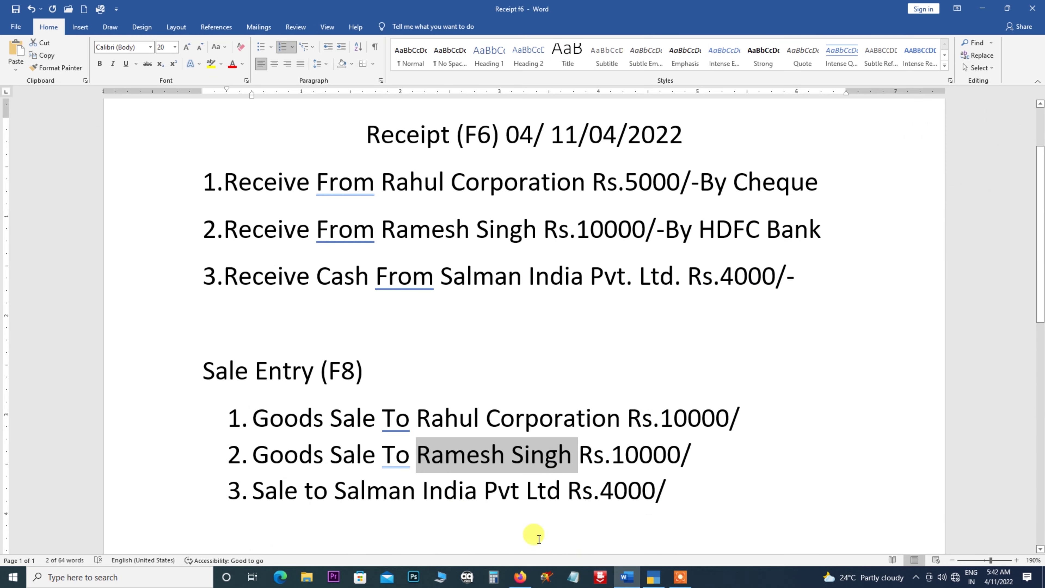
left_click_drag(337, 492, 531, 501)
right_click(530, 501)
left_click(571, 307)
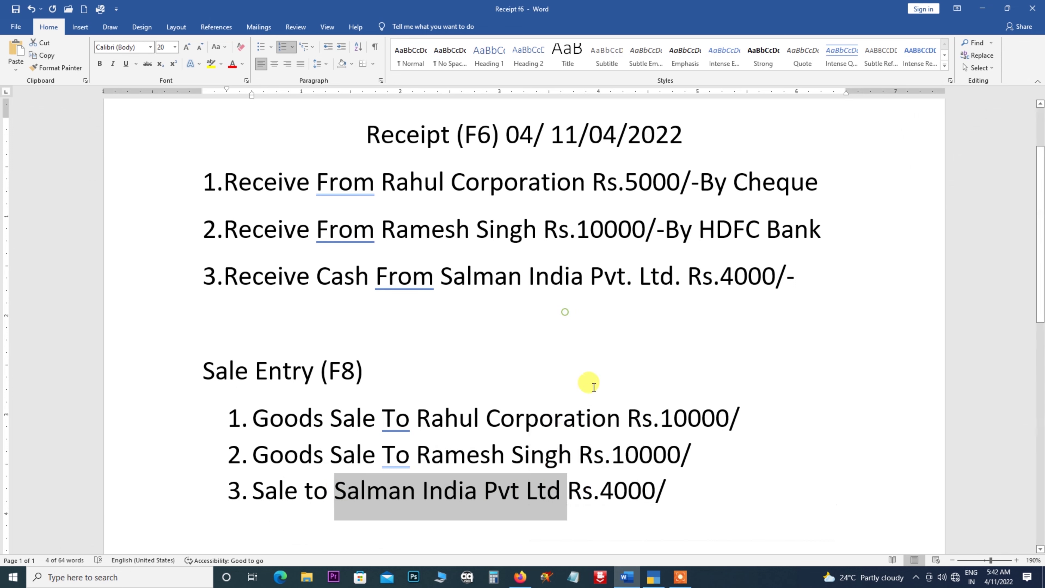
left_click(653, 577)
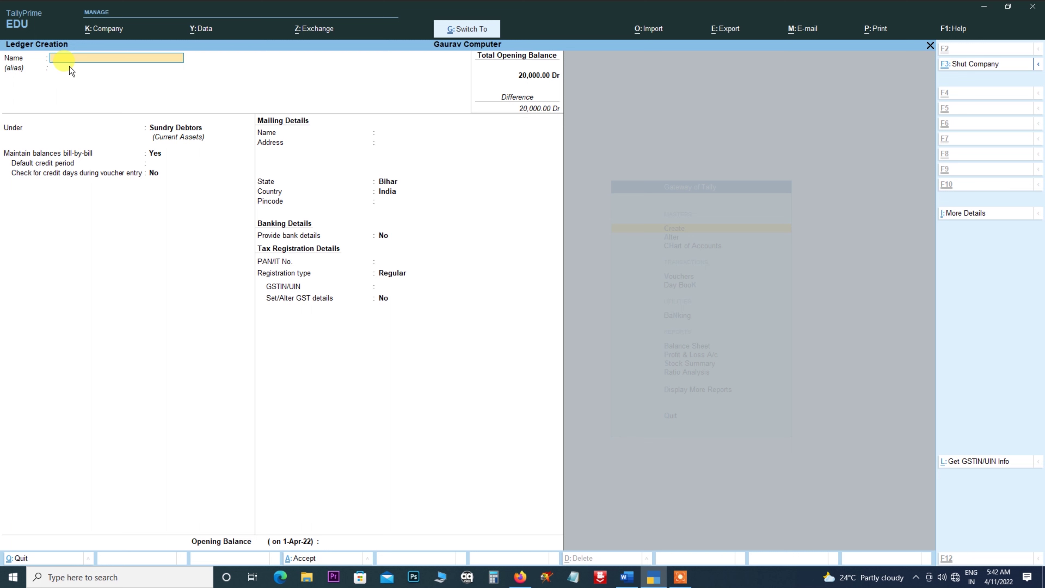
key("ctrl+v")
key("Return")
key("Return")
Step: Keep Salman India Pvt Ltd under Sundry Debtors with bill-by-bill balances on, a blank credit period and the credit days check off
key("Return")
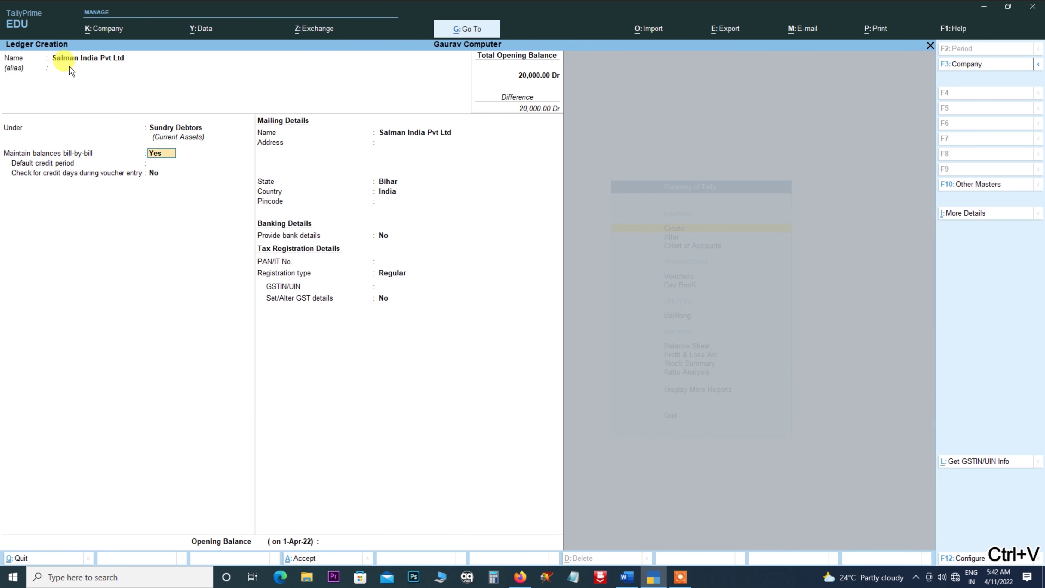
key("Return")
key("Return")
key("Return")
Step: Keep Salman India Pvt Ltd's state as Bihar, country India and registration Regular, leaving pincode, PAN and GSTIN blank and GST details at No
key("Return")
key("Return")
key("Return")
key("Return")
key("Return")
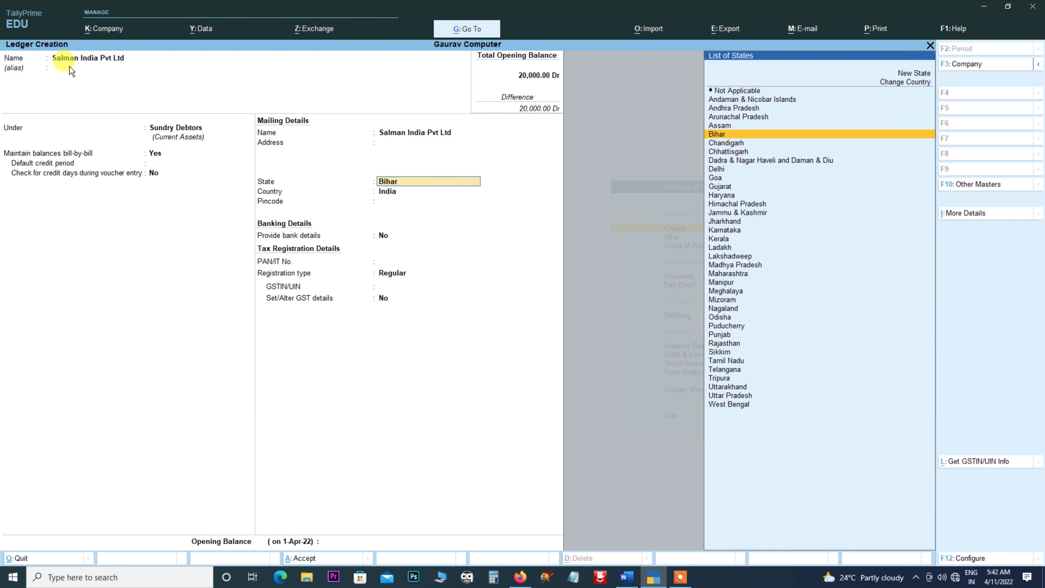
key("Return")
key("Return")
key("Return")
key("Return")
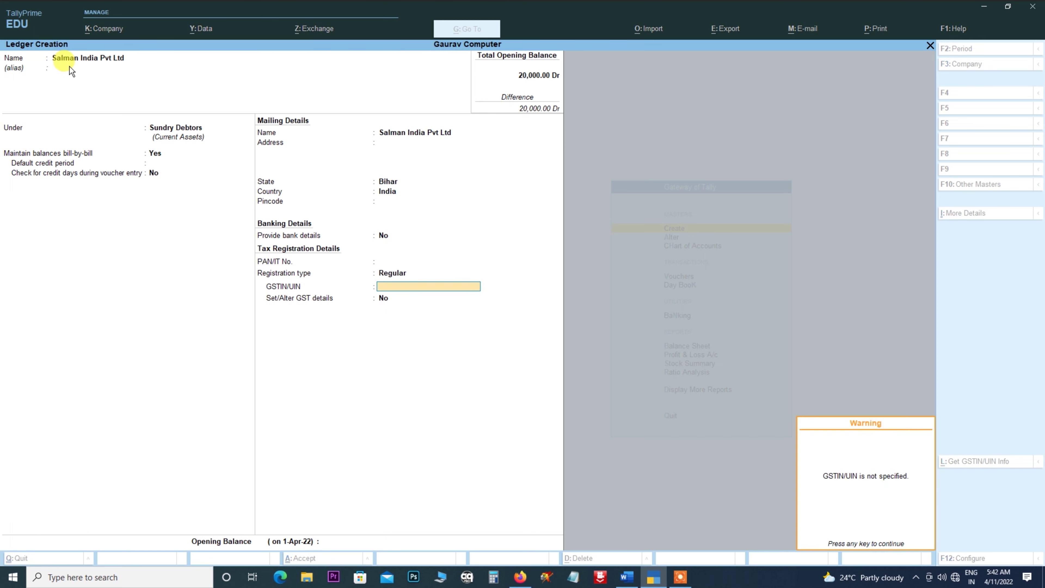
key("Return")
key("Return")
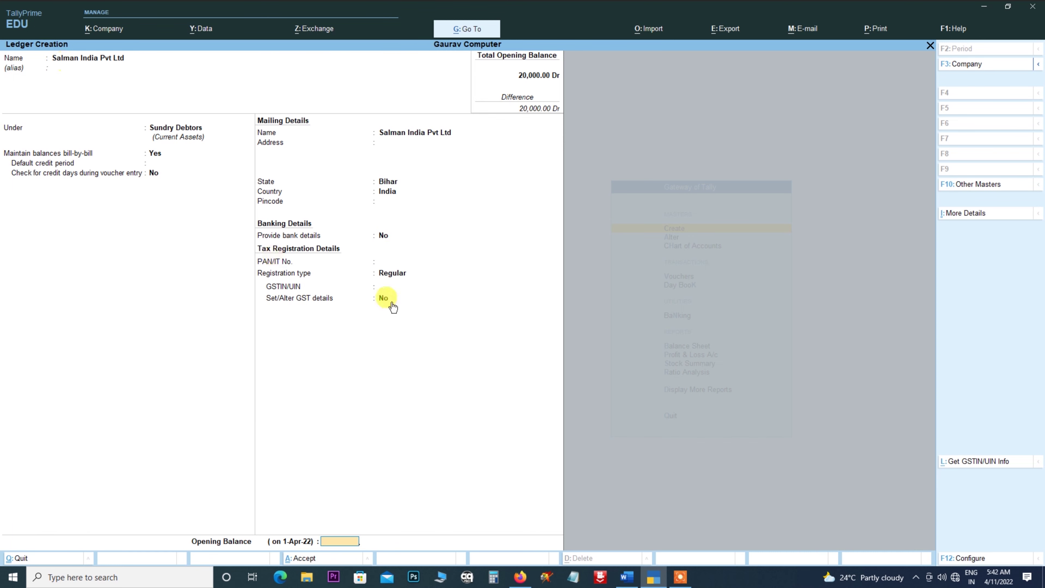
Step: Check Salman India Pvt Ltd's sale amount in Word, enter 4,000 Dr as the opening balance in TallyPrime and save the ledger
left_click(626, 577)
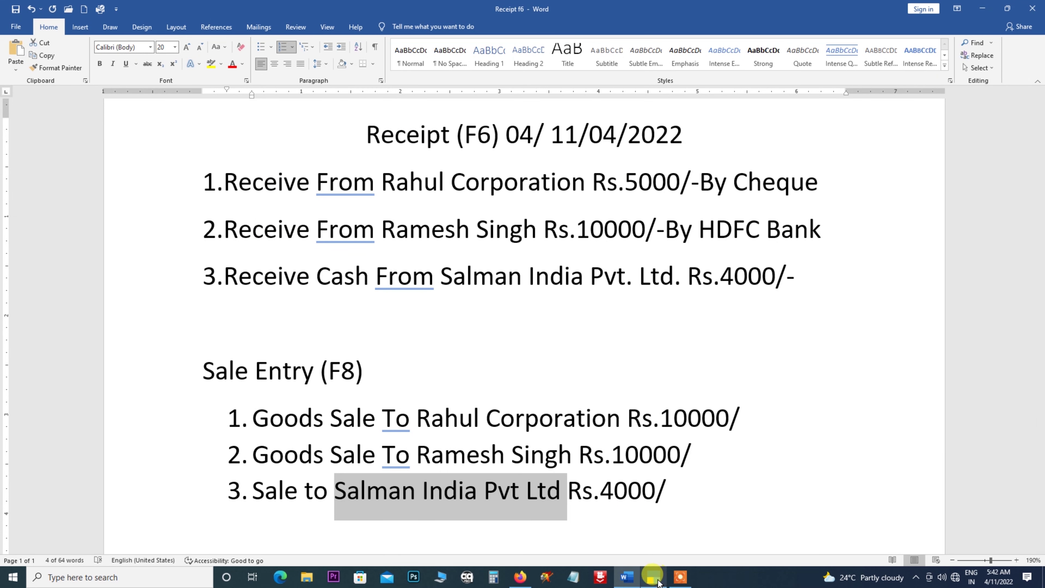
left_click(655, 577)
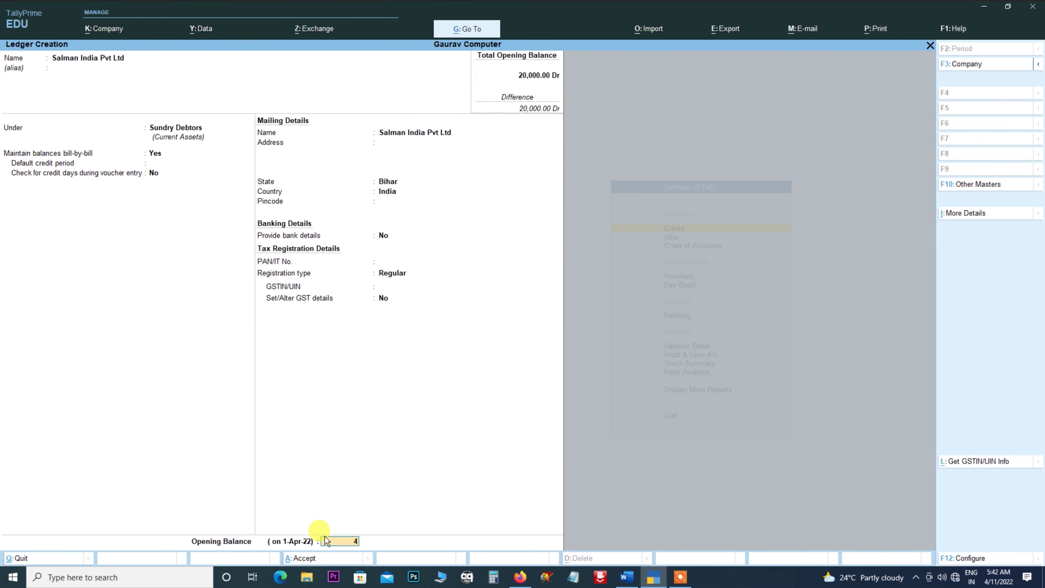
key("Return")
key("Return")
key("Return")
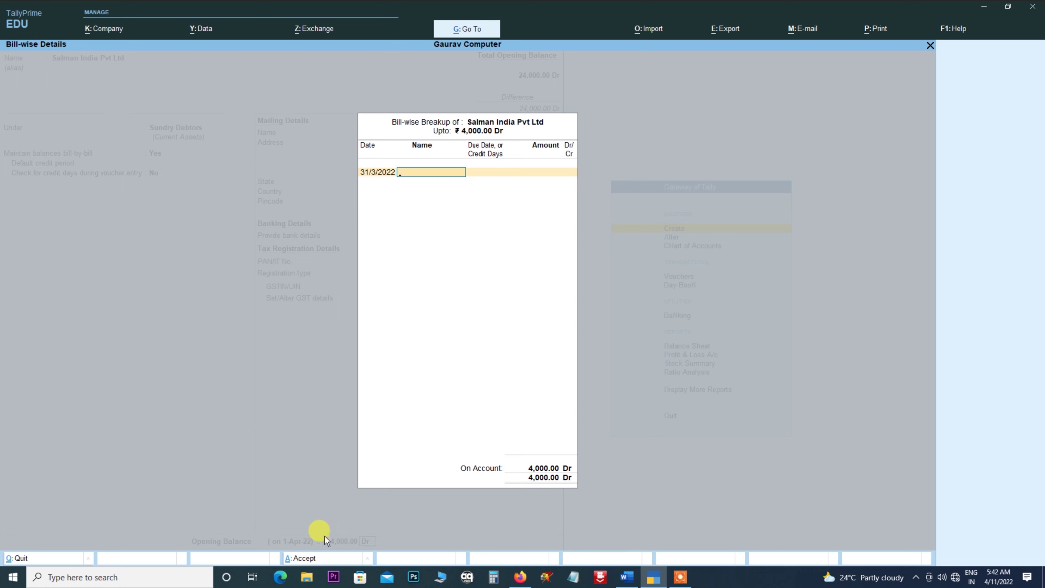
key("Return")
key("Return")
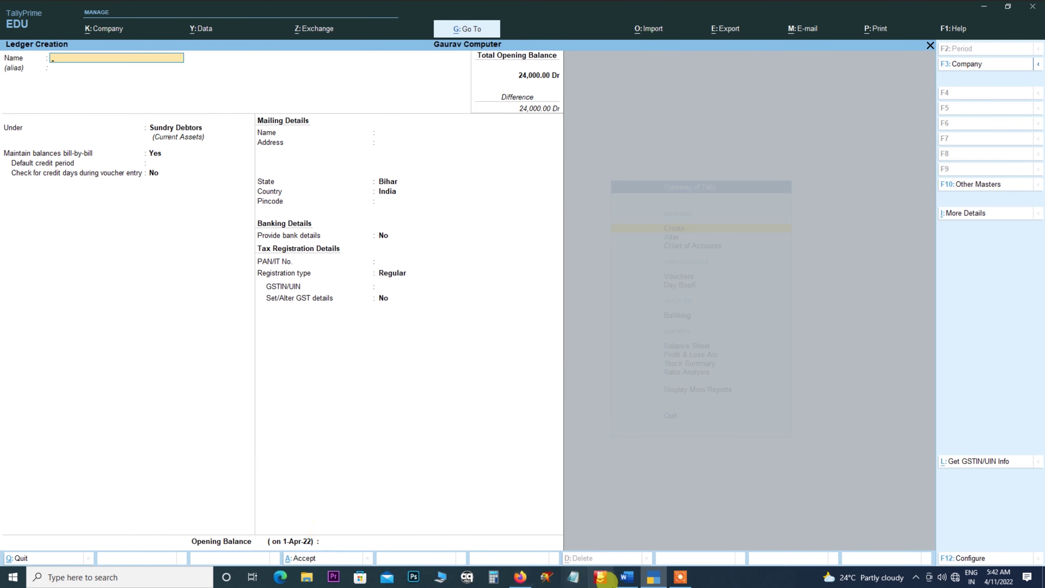
Step: Copy Cheque from the first receipt entry in Word into TallyPrime as the next ledger's name, with no alias
left_click(627, 577)
scroll(580, 442, "up", 3)
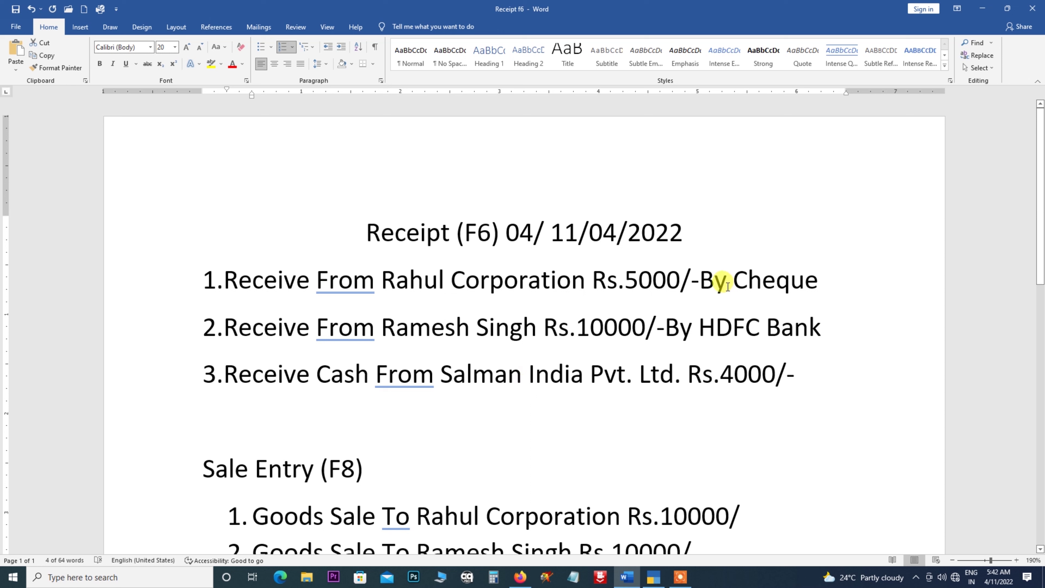
left_click_drag(734, 281, 841, 281)
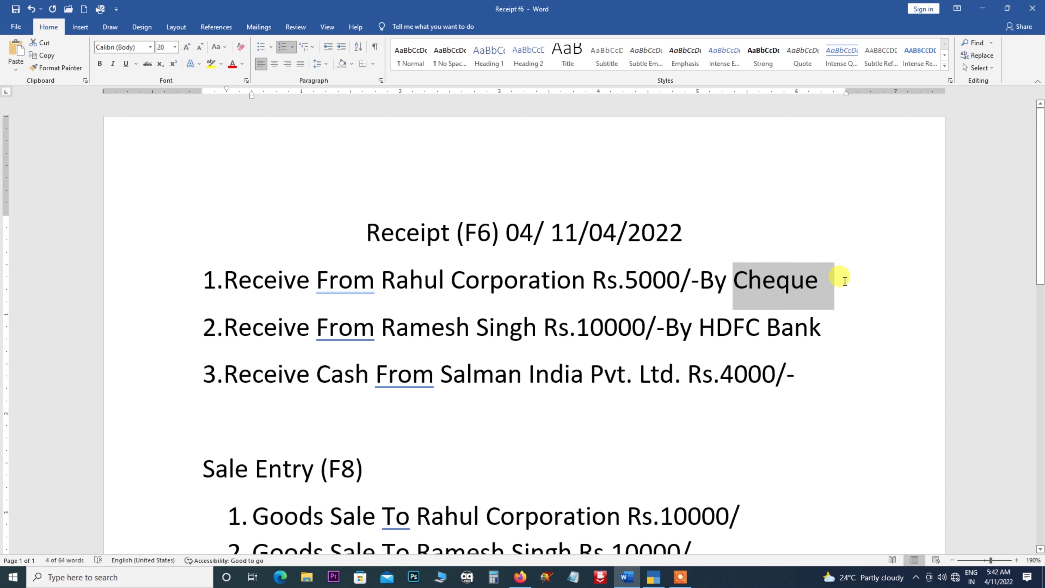
right_click(758, 284)
left_click(781, 300)
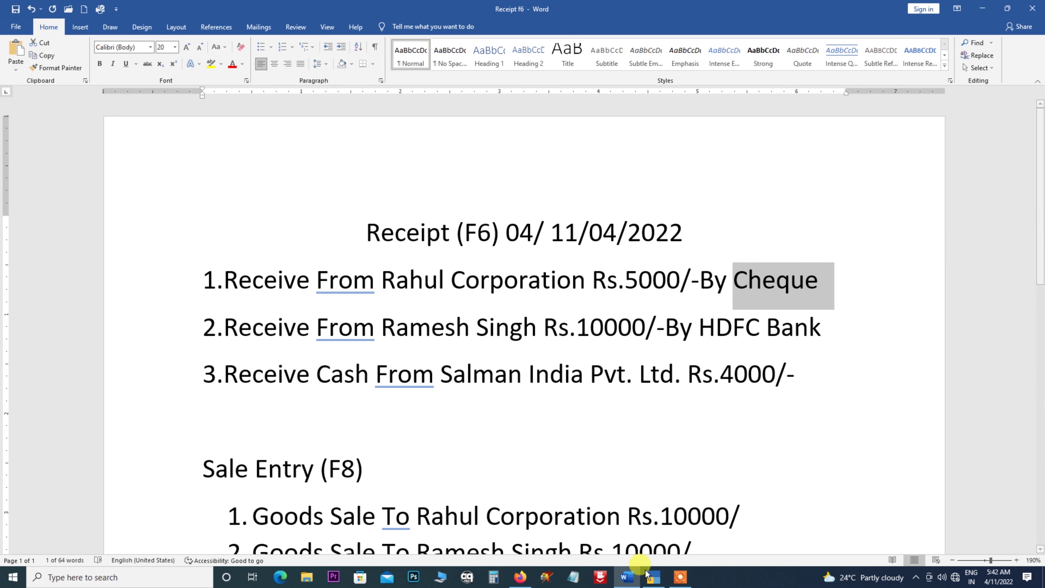
left_click(653, 575)
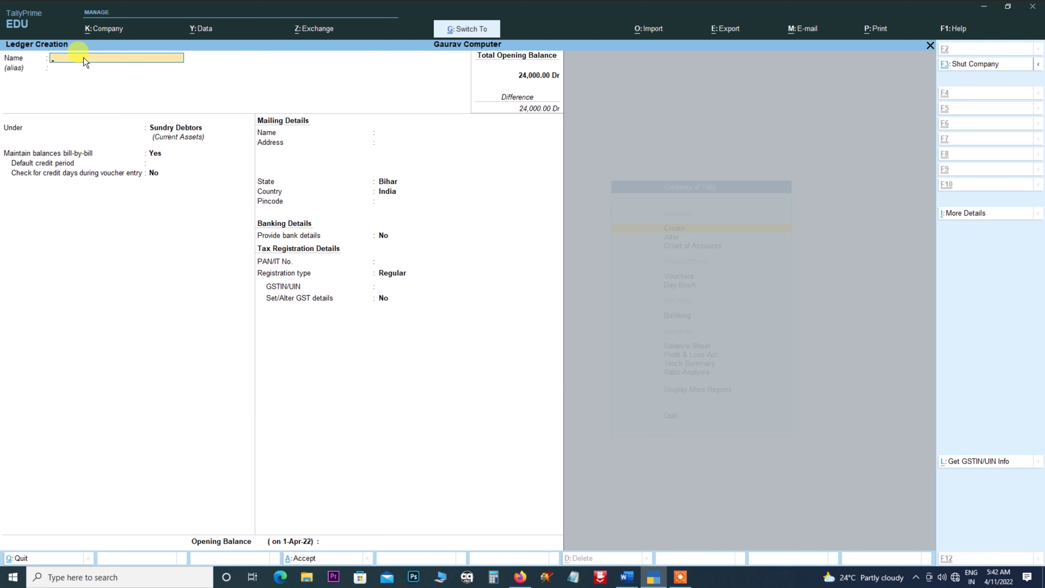
key("ctrl+v")
key("Return")
key("Return")
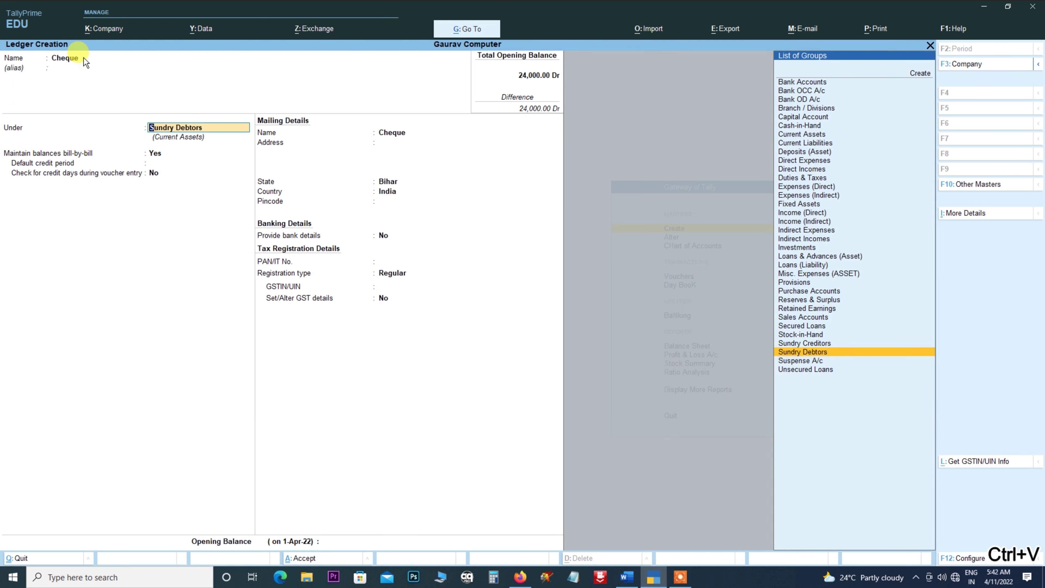
Step: Place the Cheque ledger under the Bank Accounts group
key("Up")
key("Up")
key("Up")
key("Up")
key("Up")
key("Up")
key("Up")
key("Up")
key("Up")
key("Up")
key("Up")
key("Up")
key("Up")
key("Up")
key("Up")
key("Up")
key("Up")
key("Up")
key("Up")
key("Up")
key("Up")
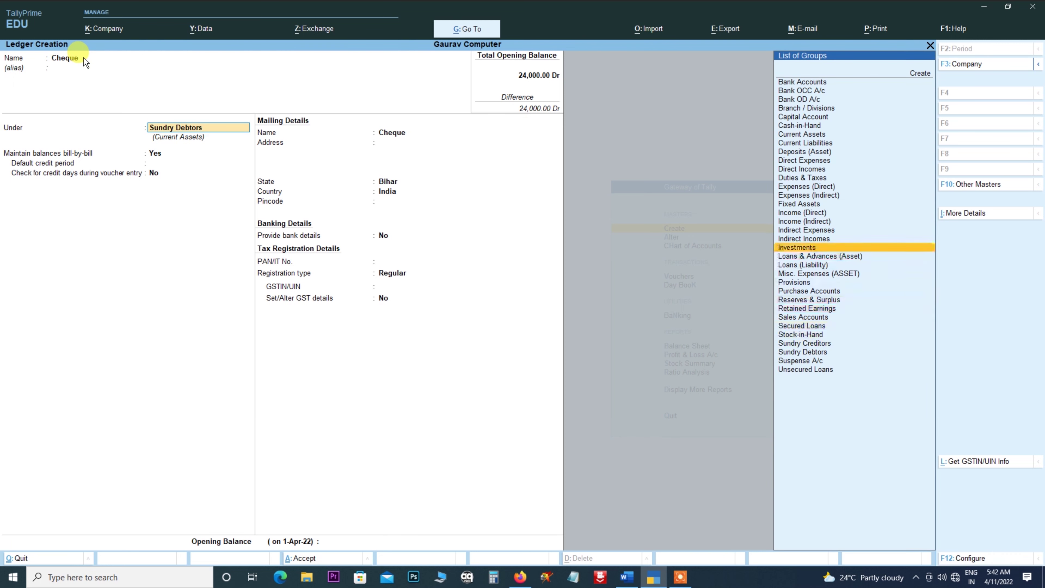
key("Down")
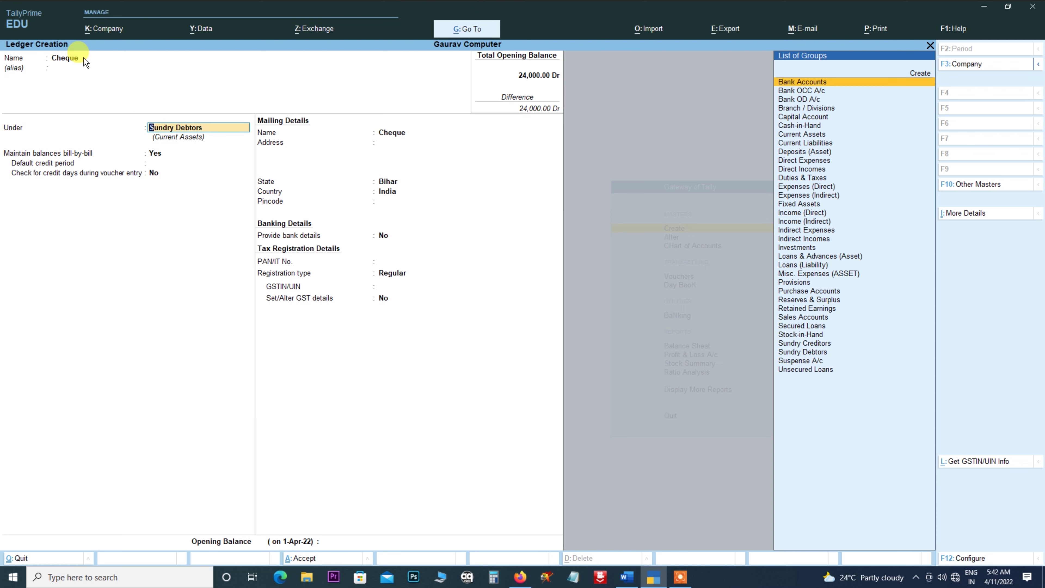
key("Return")
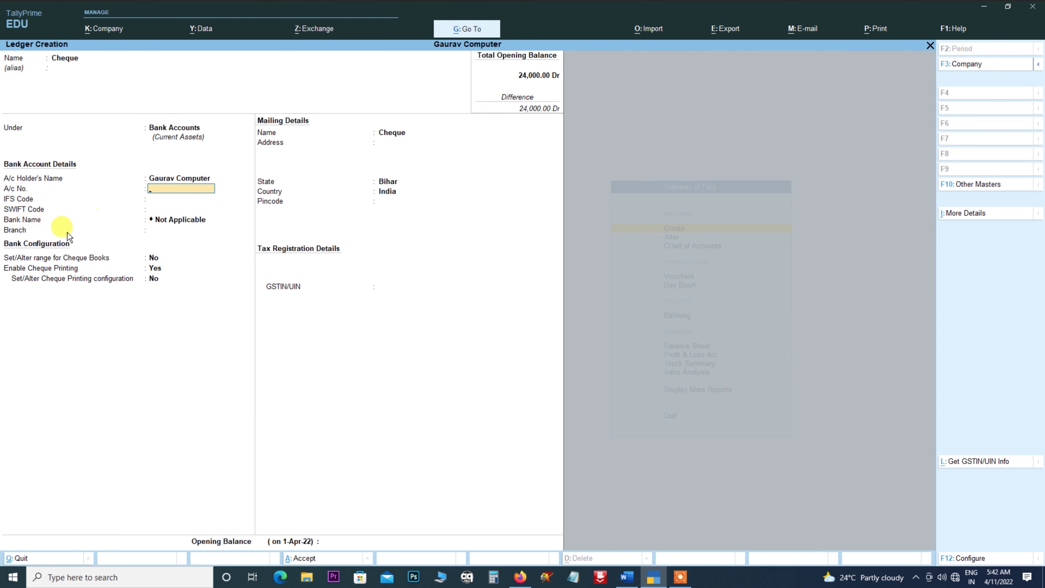
Step: Leave the Cheque ledger's account number, bank codes and branch blank, bank name Not Applicable, cheque book range No and cheque printing Yes
key("Return")
key("Return")
key("Return")
key("Return")
key("Return")
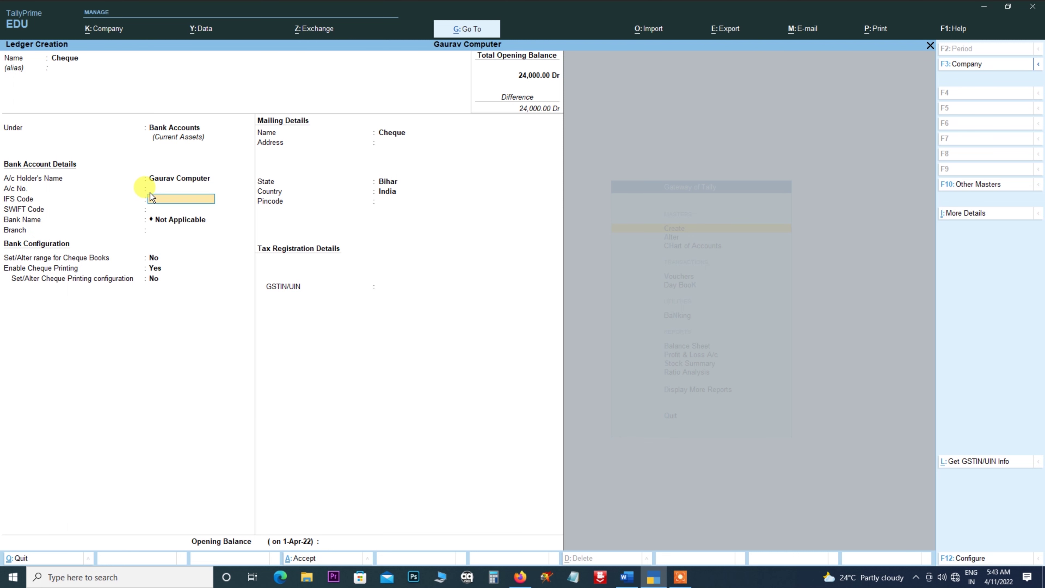
key("Return")
key("Return")
key("Return")
key("Return")
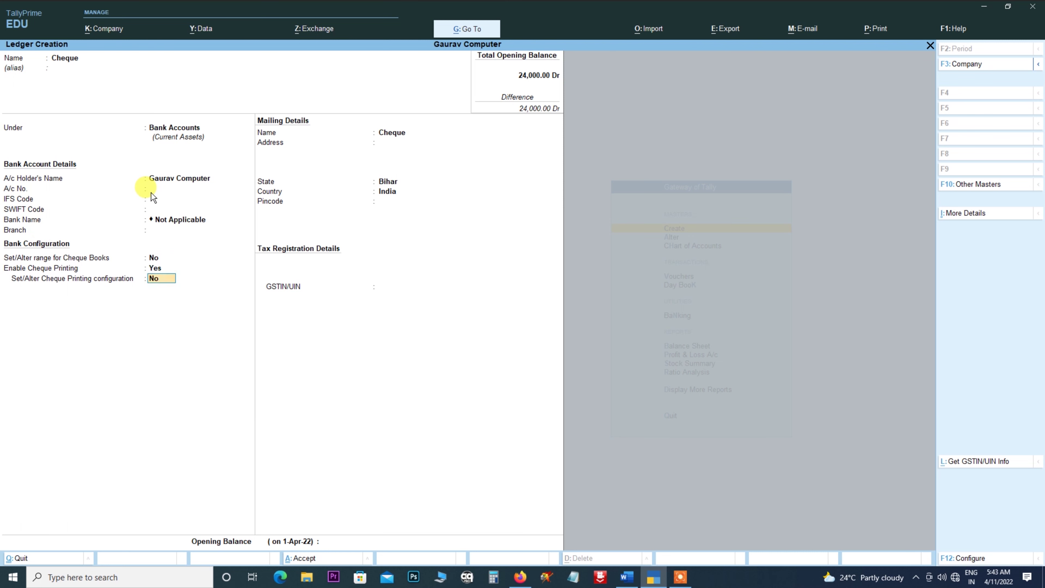
Step: Keep state Bihar and country India for the Cheque ledger, leave pincode, GSTIN and opening balance blank, and save it
key("Return")
key("Return")
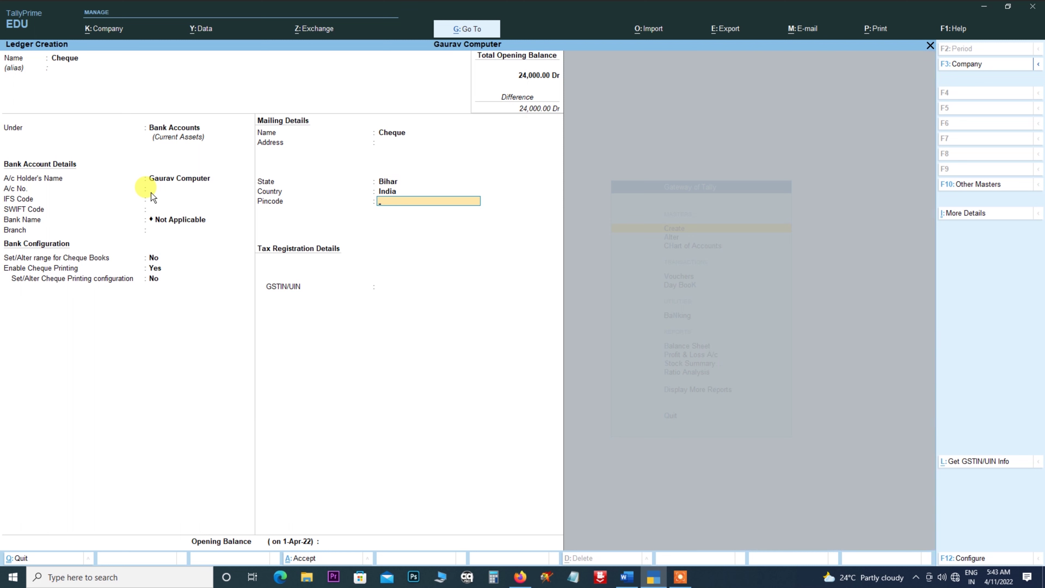
key("Return")
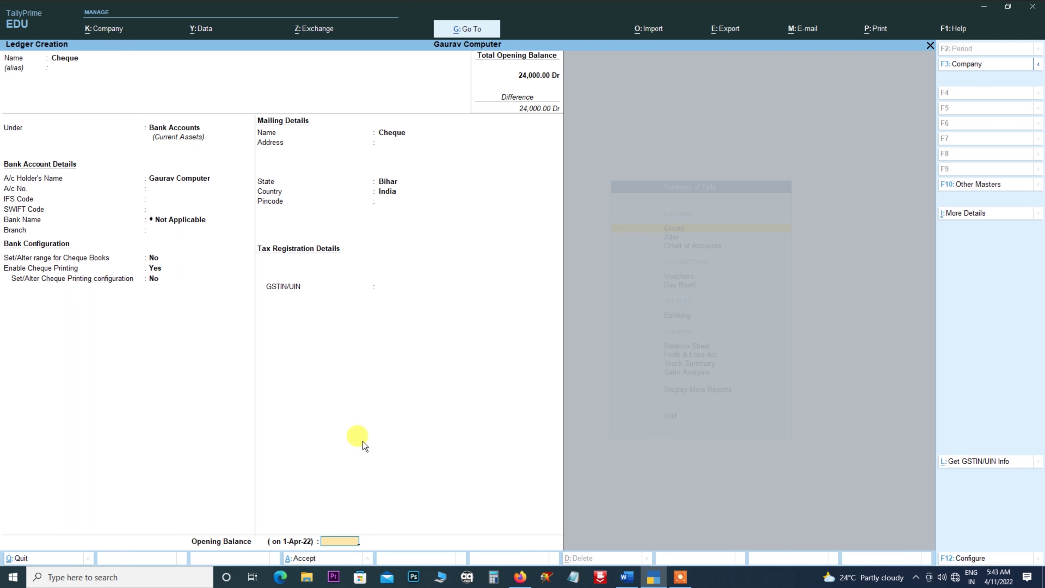
key("Return")
key("Return")
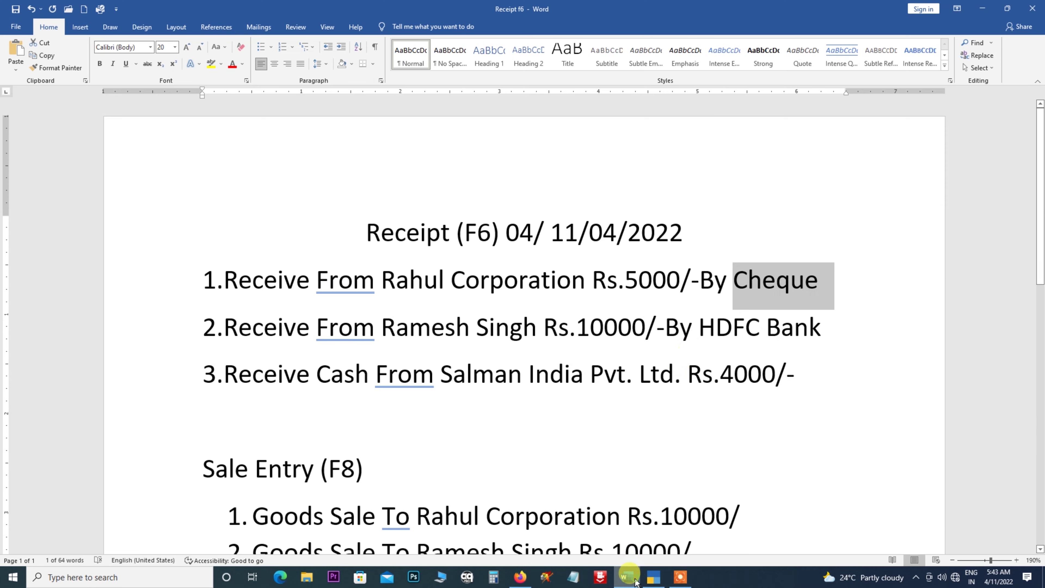
Step: Copy HDFC Bank from the second receipt entry in Word into TallyPrime as the next ledger's name, with no alias
left_click(626, 576)
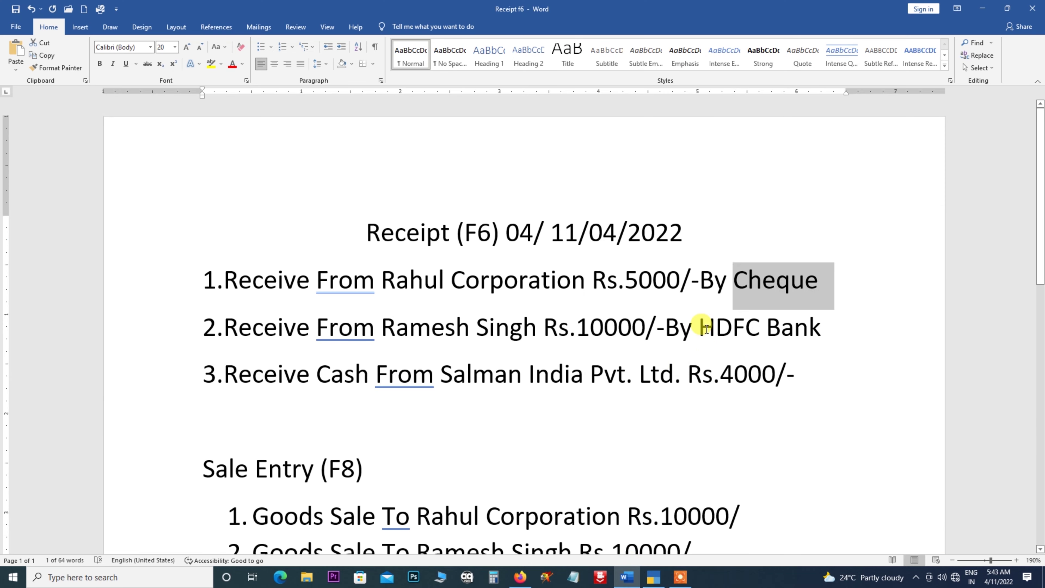
left_click_drag(699, 325, 787, 327)
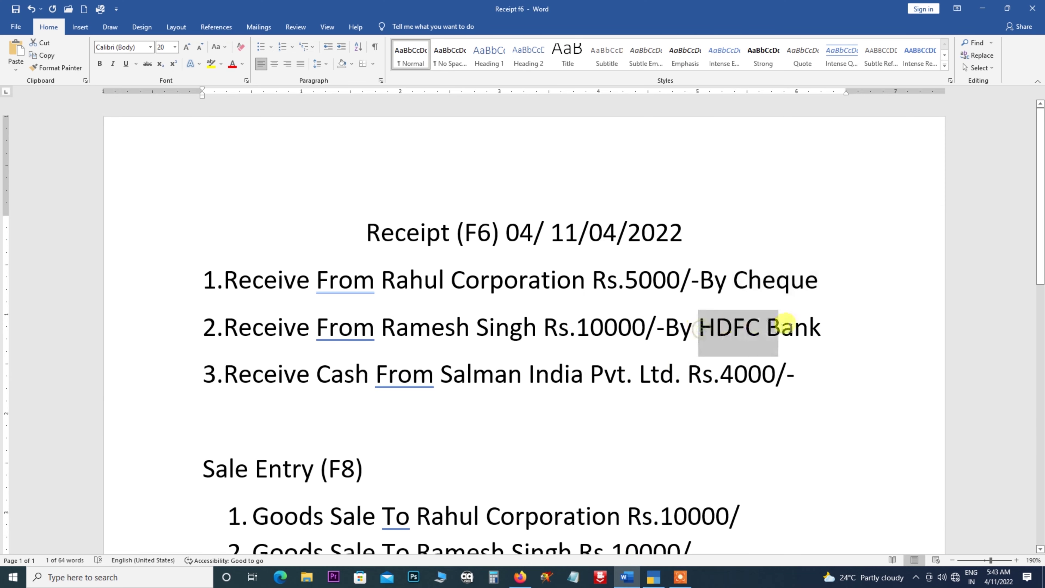
right_click(774, 330)
left_click(785, 349)
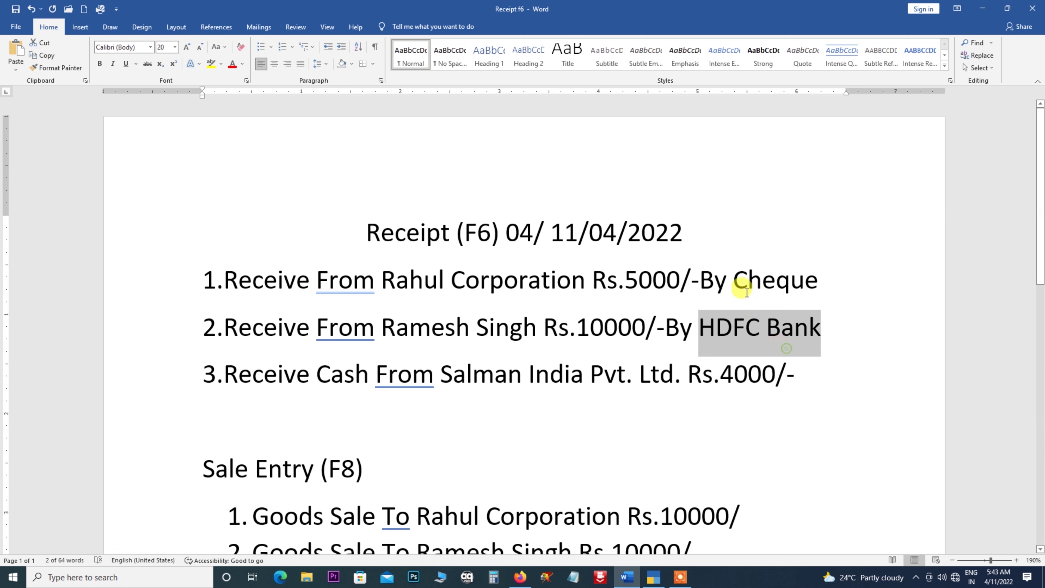
left_click(654, 577)
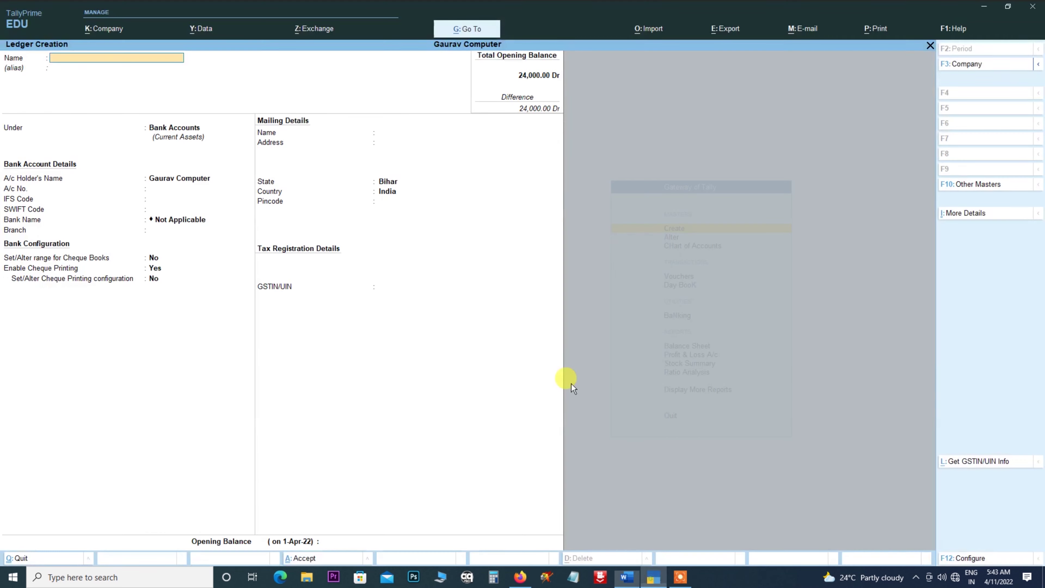
key("ctrl+v")
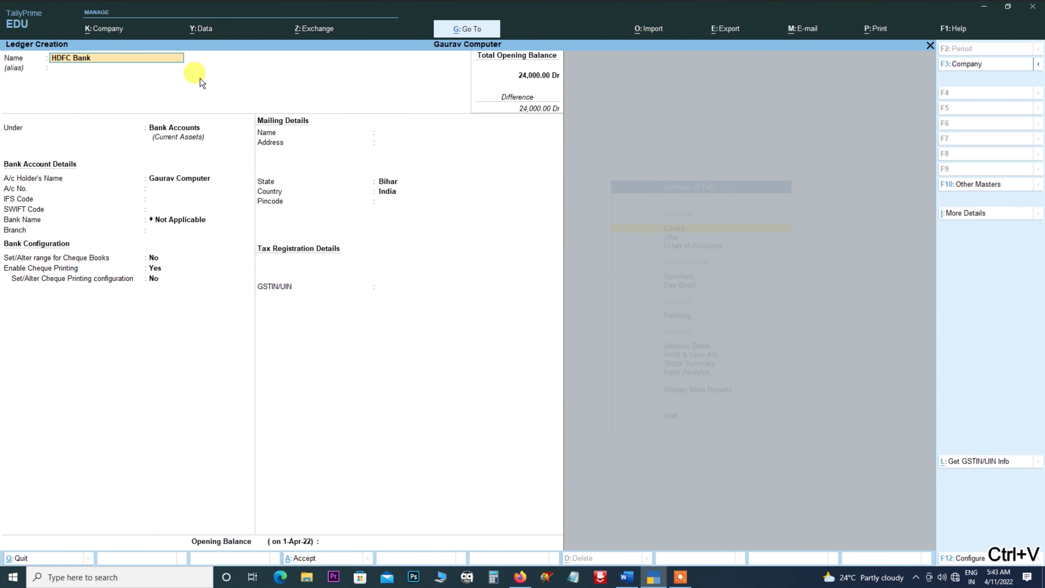
key("Return")
key("Return")
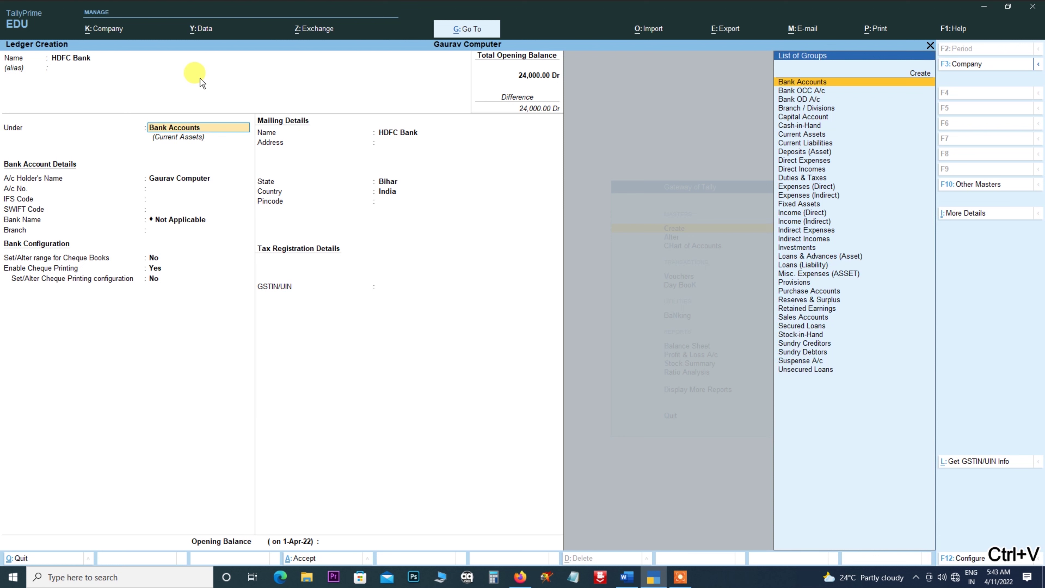
Step: Keep HDFC Bank under Bank Accounts with blank account details, bank name Not Applicable, cheque book range No and cheque printing Yes
key("Return")
key("Return")
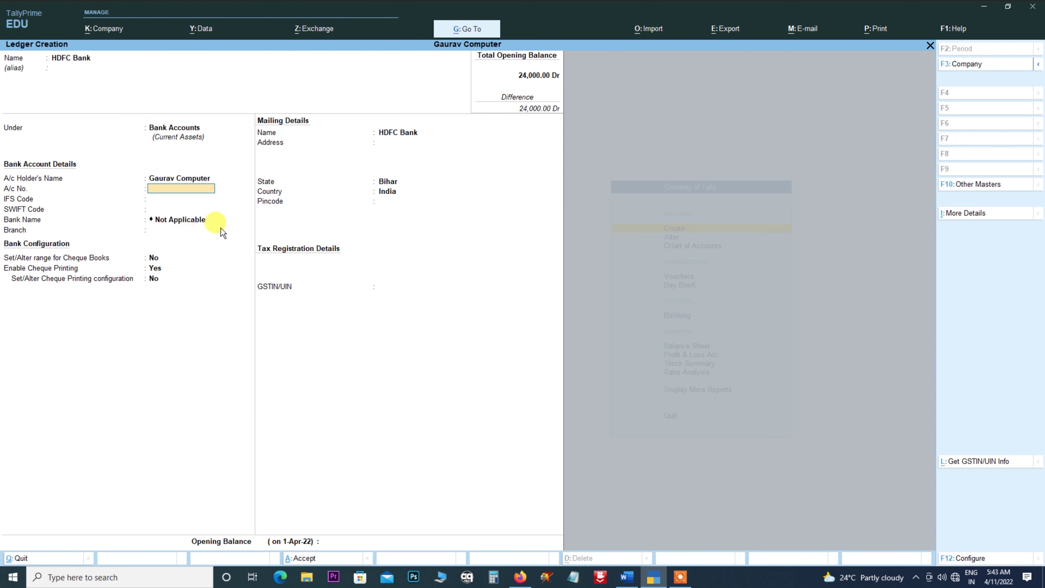
key("Return")
key("Return")
key("Return")
key("Return")
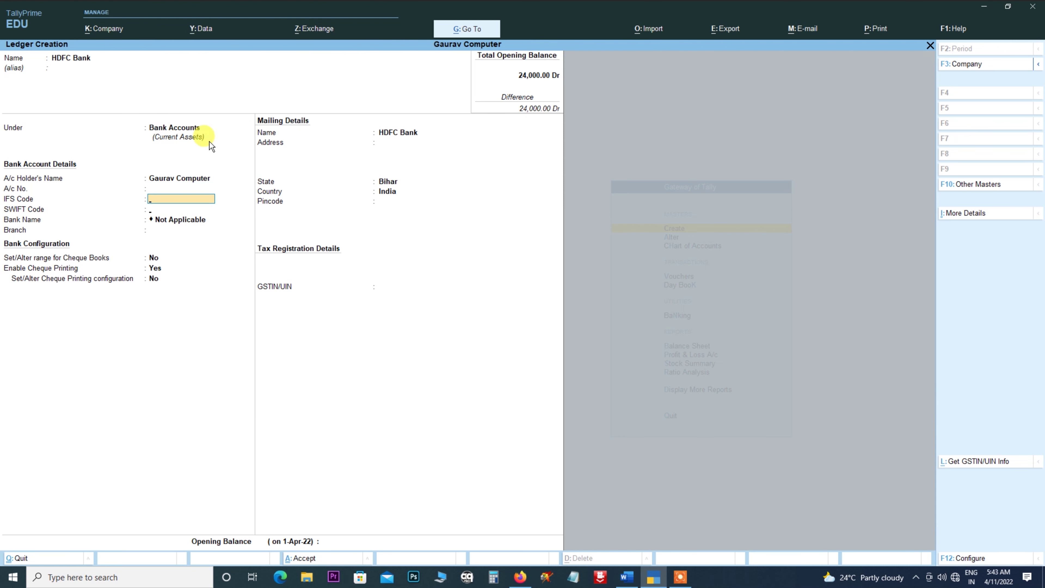
key("Return")
key("Return")
key("Return")
key("Return")
key("Return")
key("Return")
key("Return")
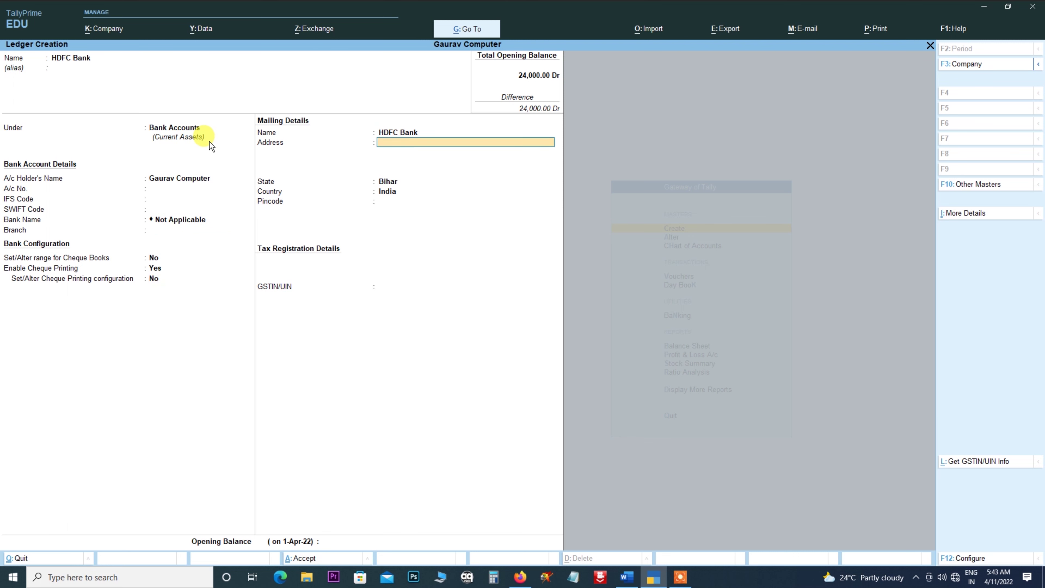
Step: Leave HDFC Bank's address, pincode, GSTIN and opening balance blank, keep Bihar and India, and save the ledger
key("Return")
key("Return")
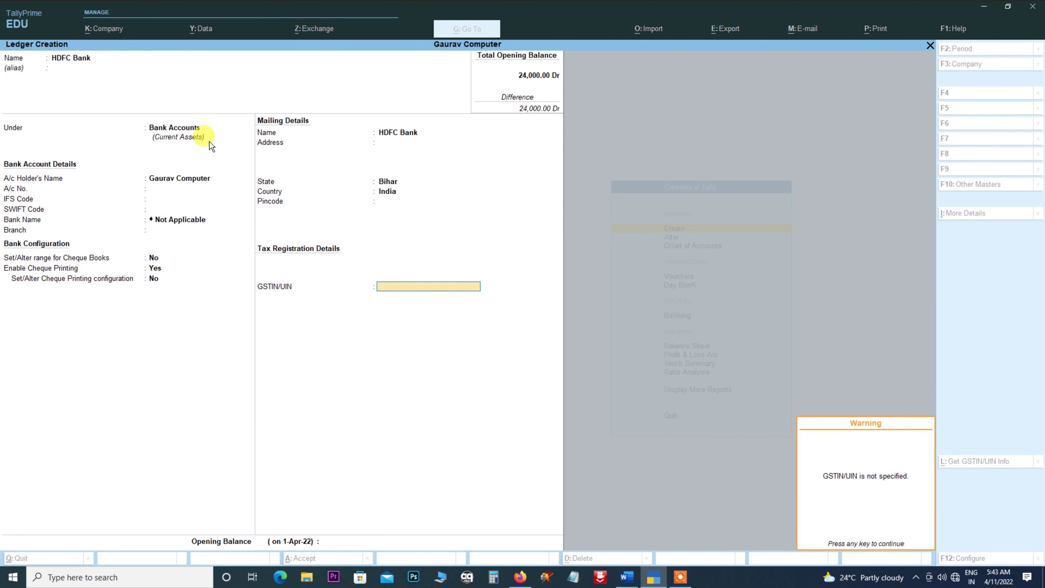
key("Return")
key("Return")
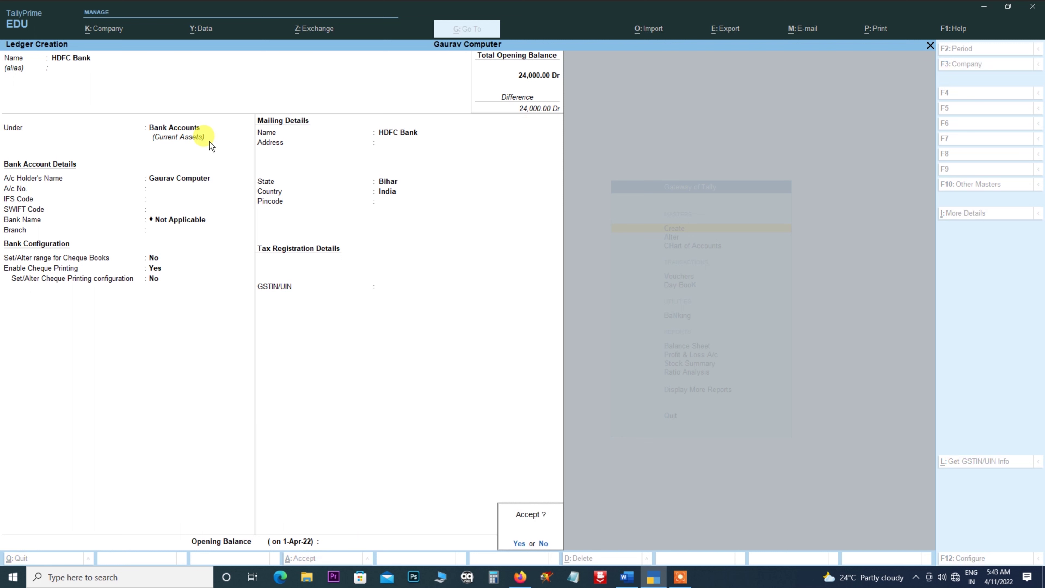
key("Return")
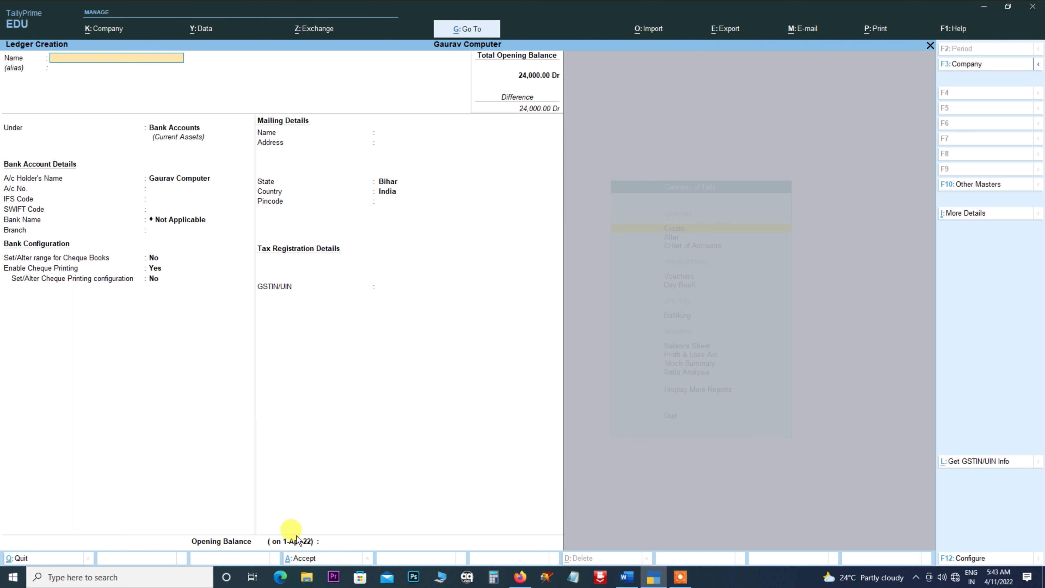
Step: Check the third receipt entry in Word, return to TallyPrime and quit ledger creation
left_click(626, 577)
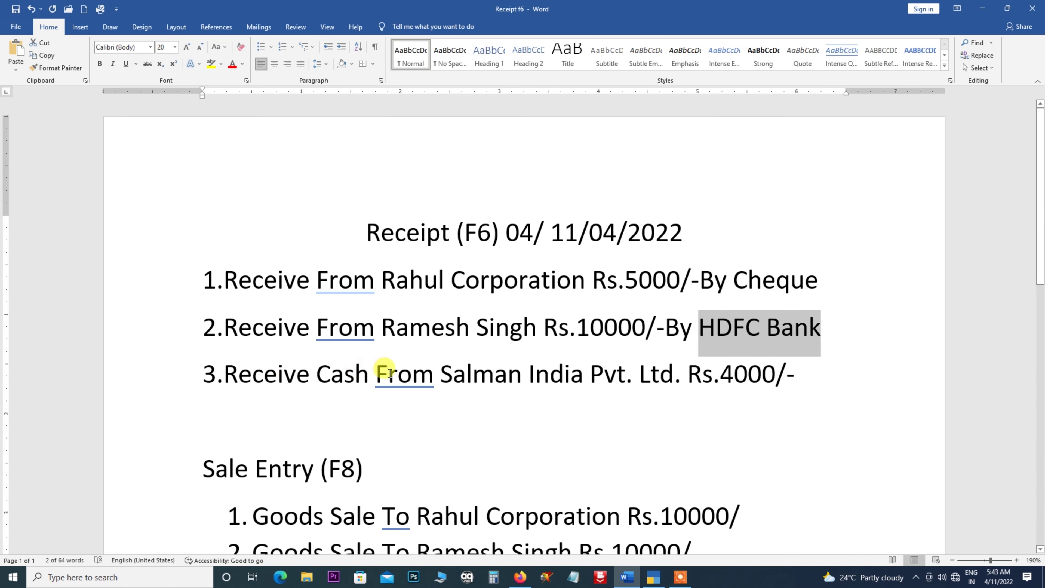
left_click(653, 578)
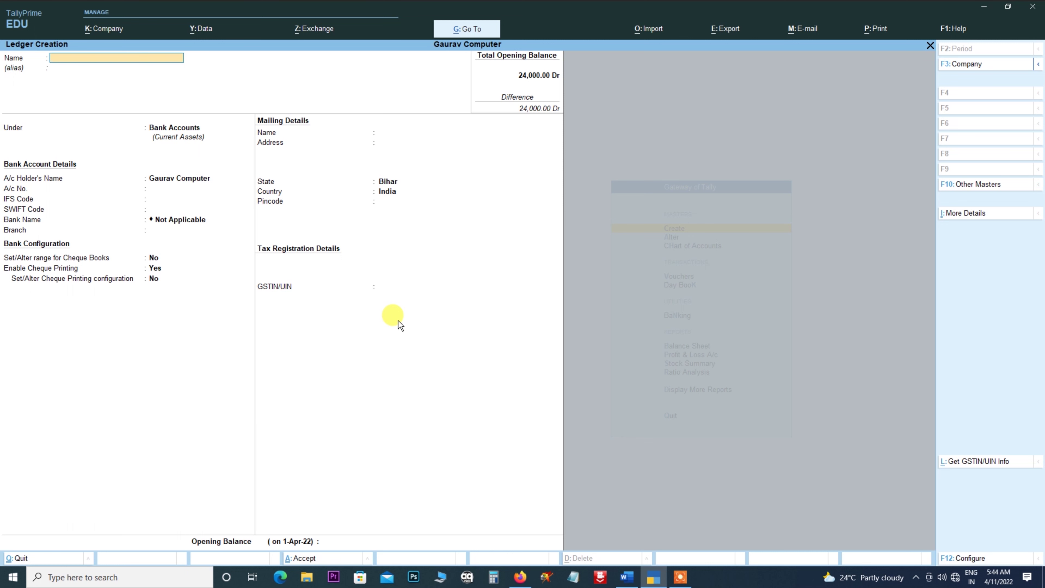
key("Escape")
key("y")
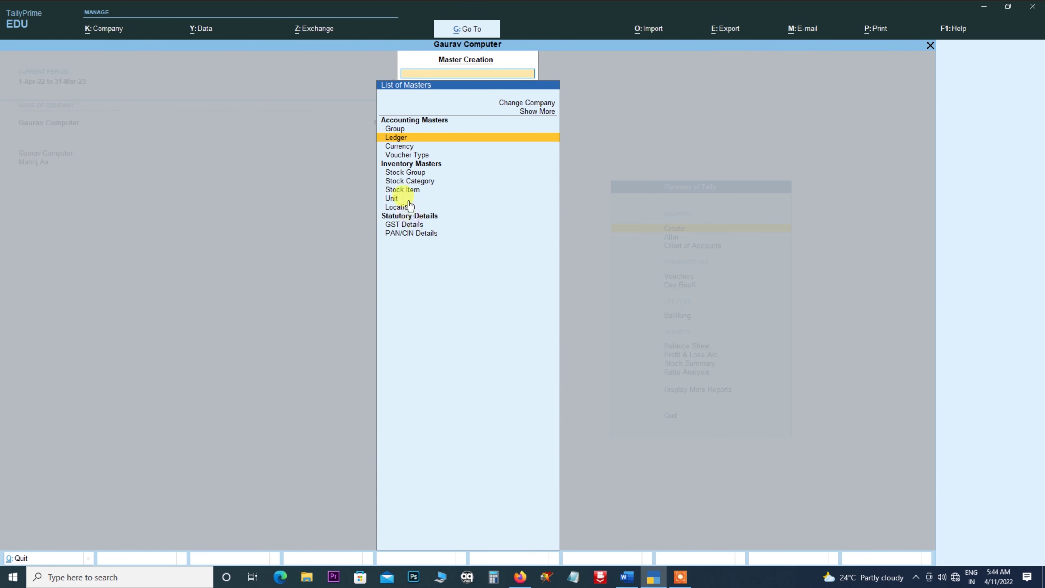
left_click(401, 139)
key("Escape")
key("y")
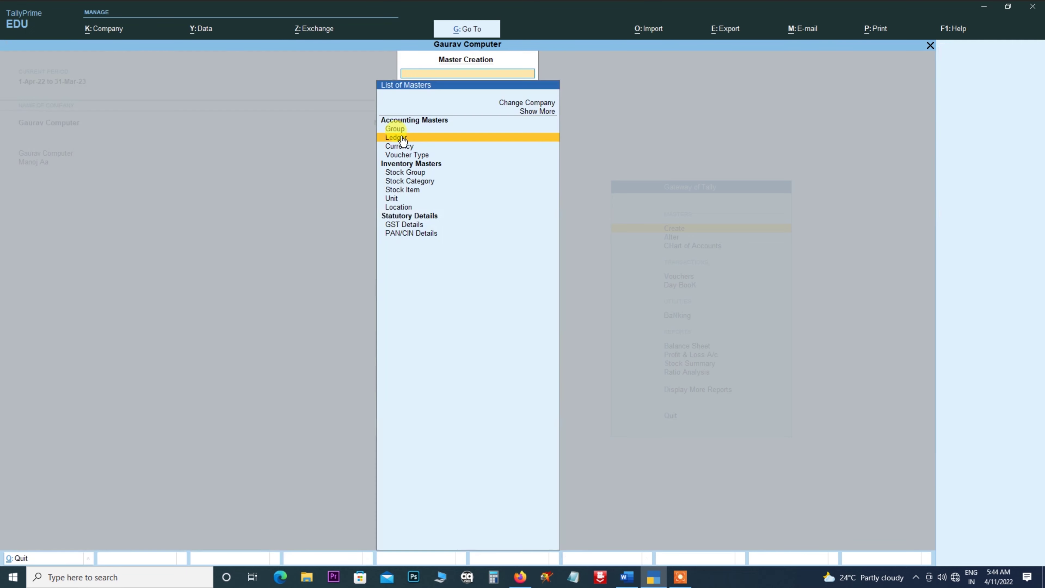
Step: Leave master creation and open the list of existing ledgers for alteration
key("Escape")
left_click(670, 237)
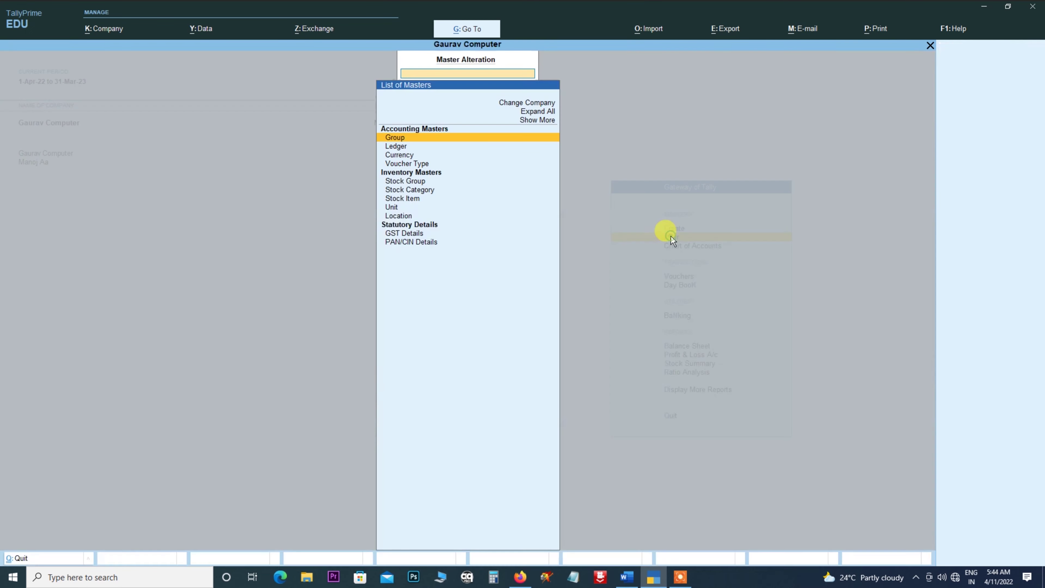
key("Down")
key("Return")
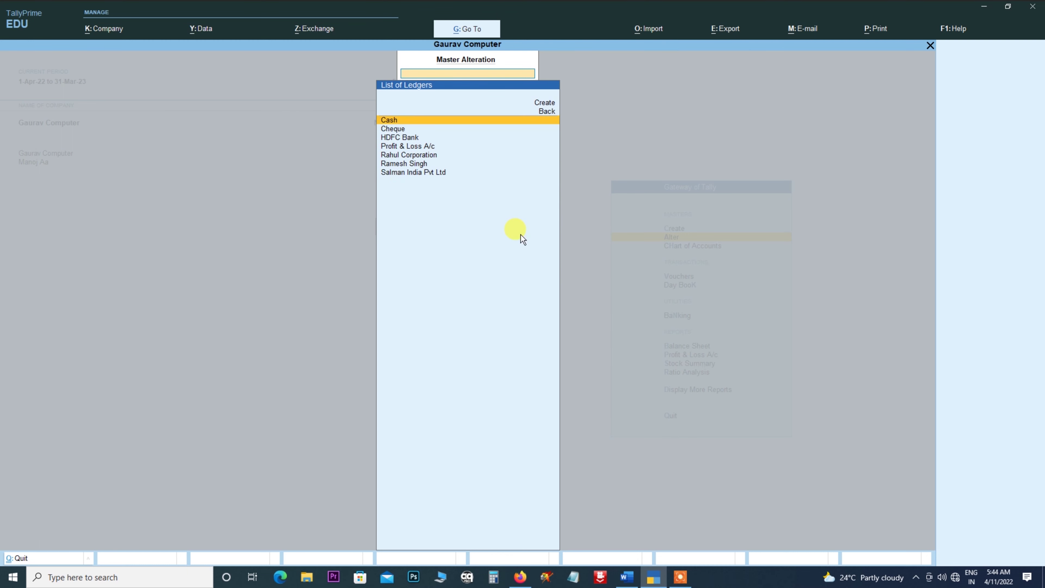
Step: Open the Cheque ledger for alteration, check its opening balance and quit without saving
key("Down")
key("Return")
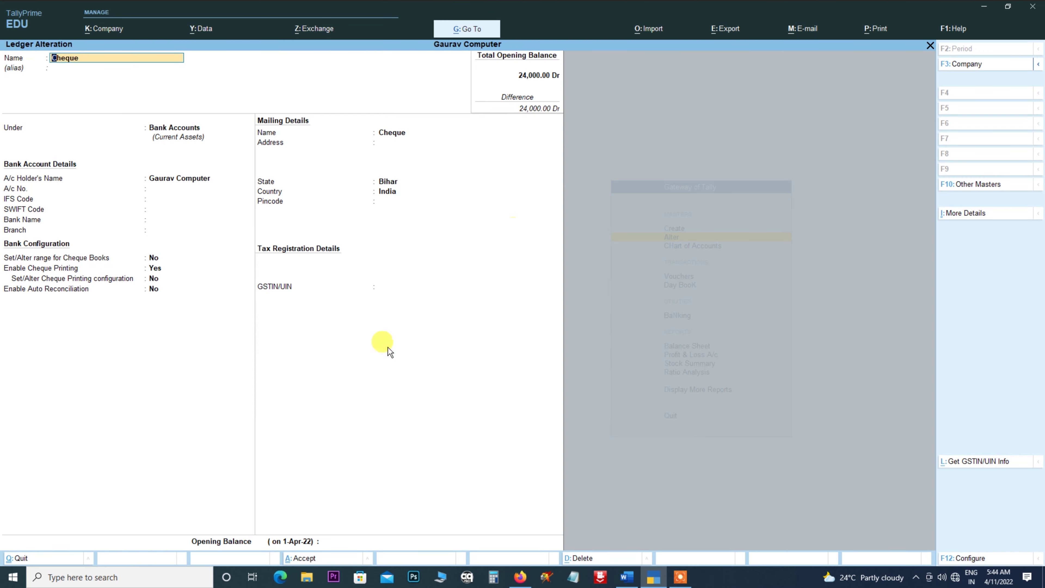
key("BackSpace")
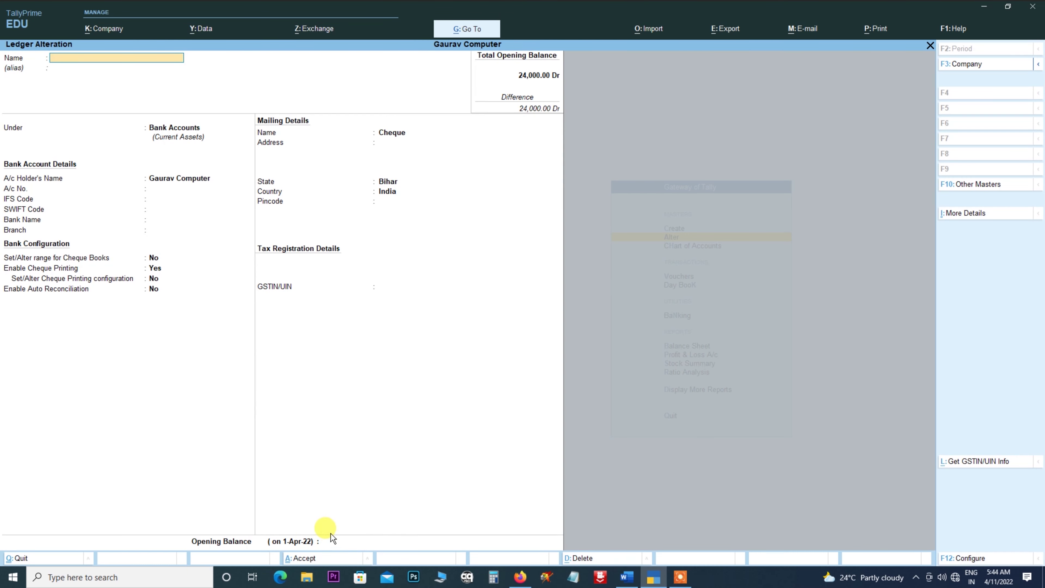
key("Escape")
key("Return")
Step: Open the HDFC Bank ledger for alteration, check its opening balance and quit without saving
key("Down")
key("Return")
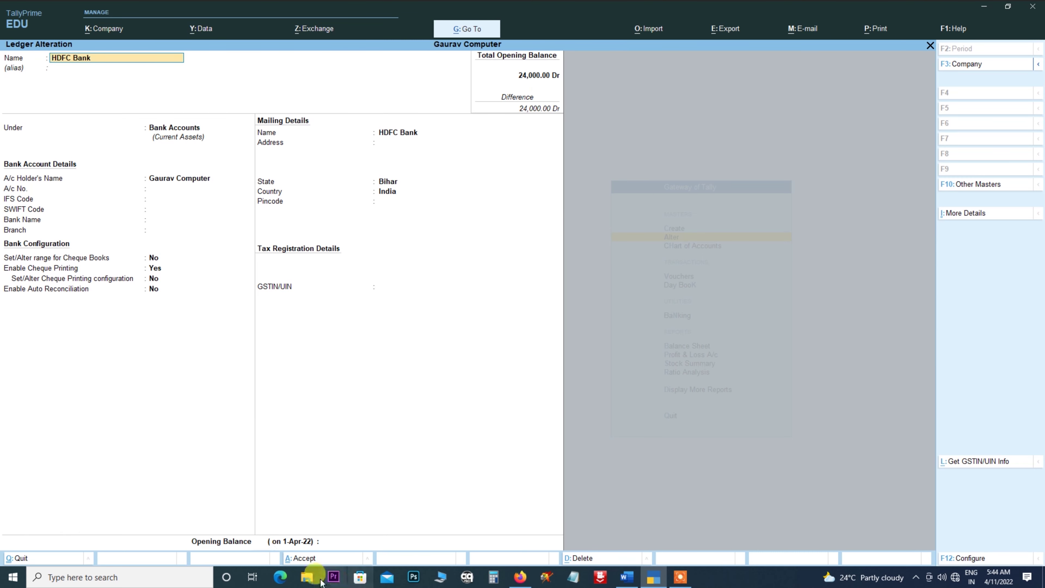
key("BackSpace")
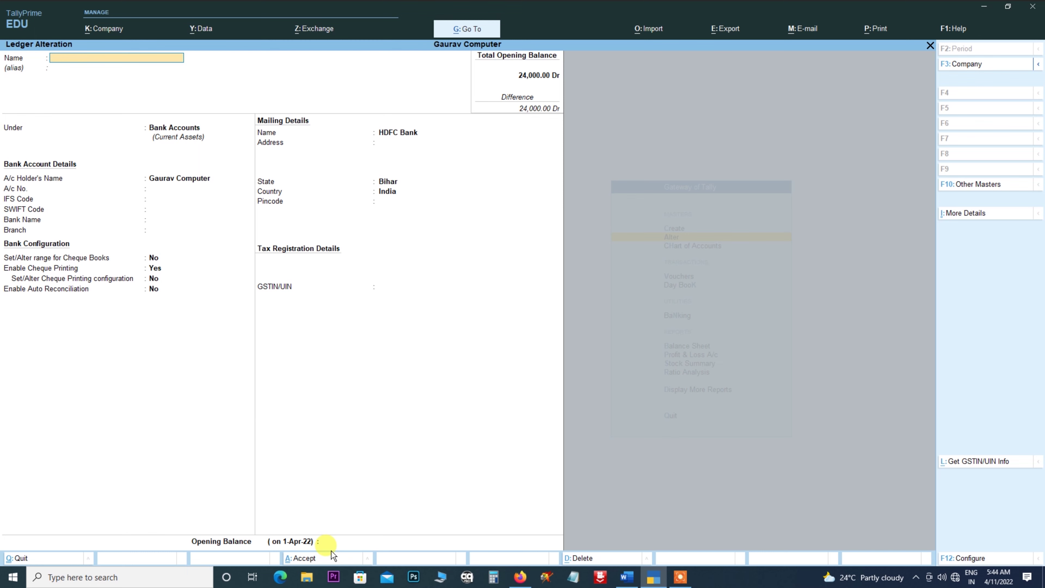
key("Escape")
key("Return")
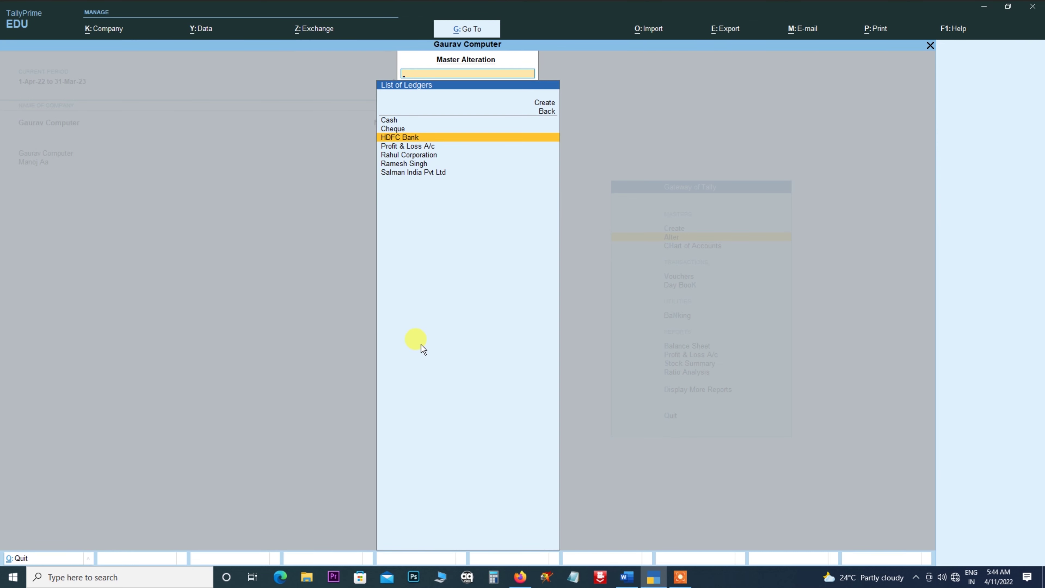
Step: Open the Rahul Corporation ledger, check its opening balance and quit without saving
key("Down")
key("Down")
key("Return")
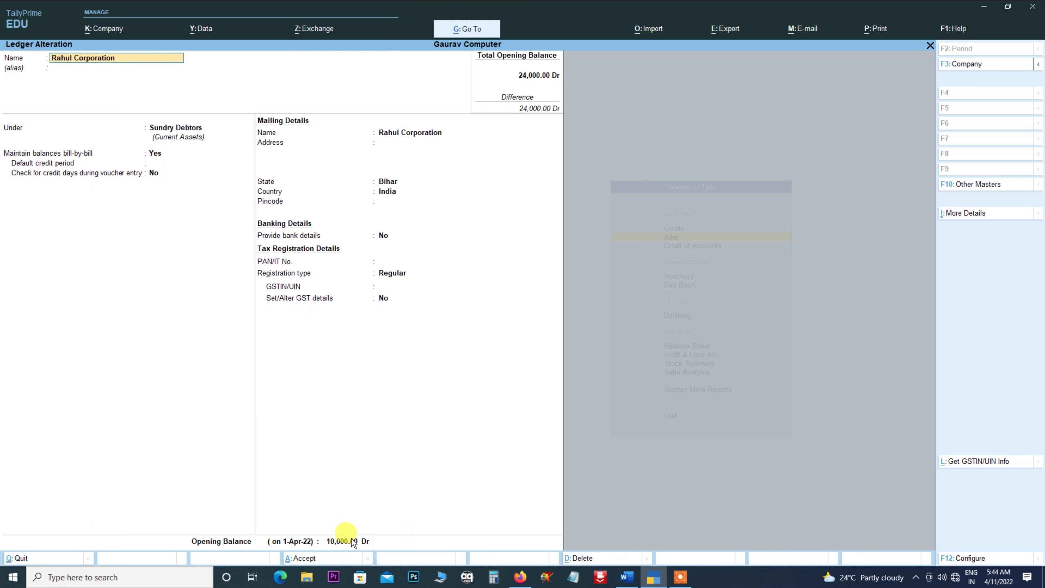
key("BackSpace")
key("Escape")
key("Return")
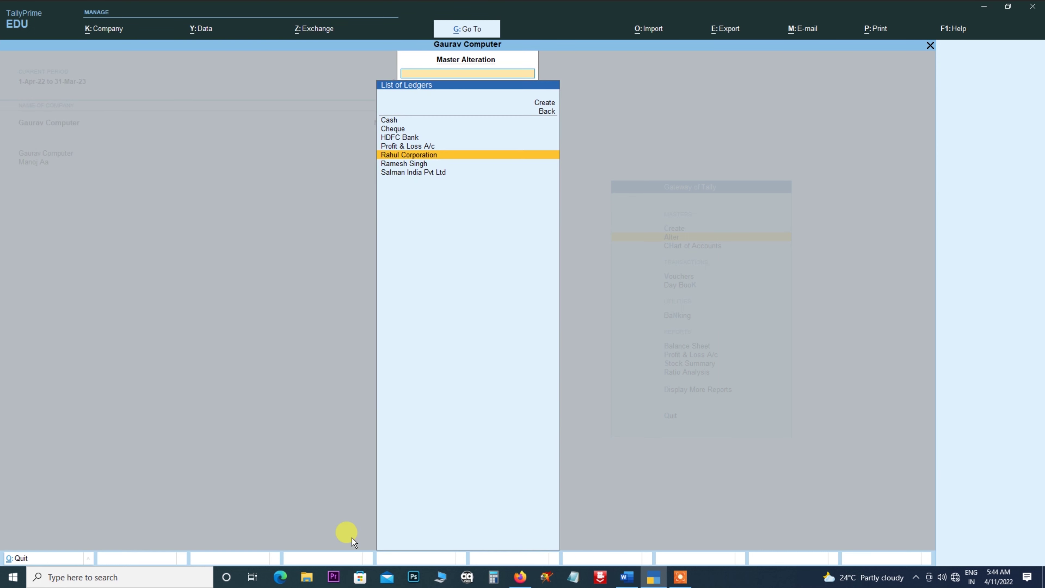
Step: Open the individual customer's ledger below Rahul Corporation, check its opening balance and quit without saving
key("Down")
key("Return")
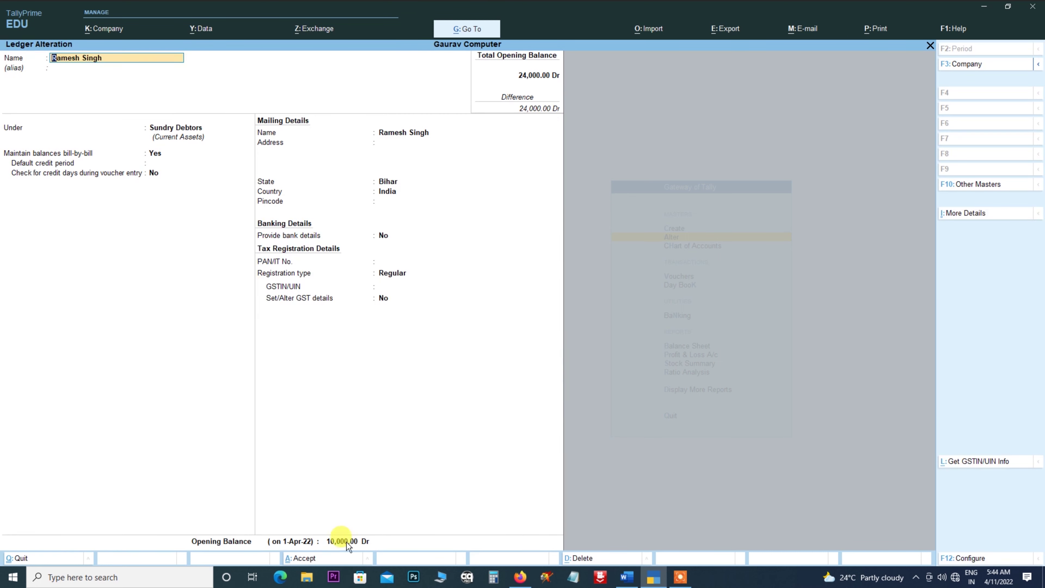
key("BackSpace")
key("Escape")
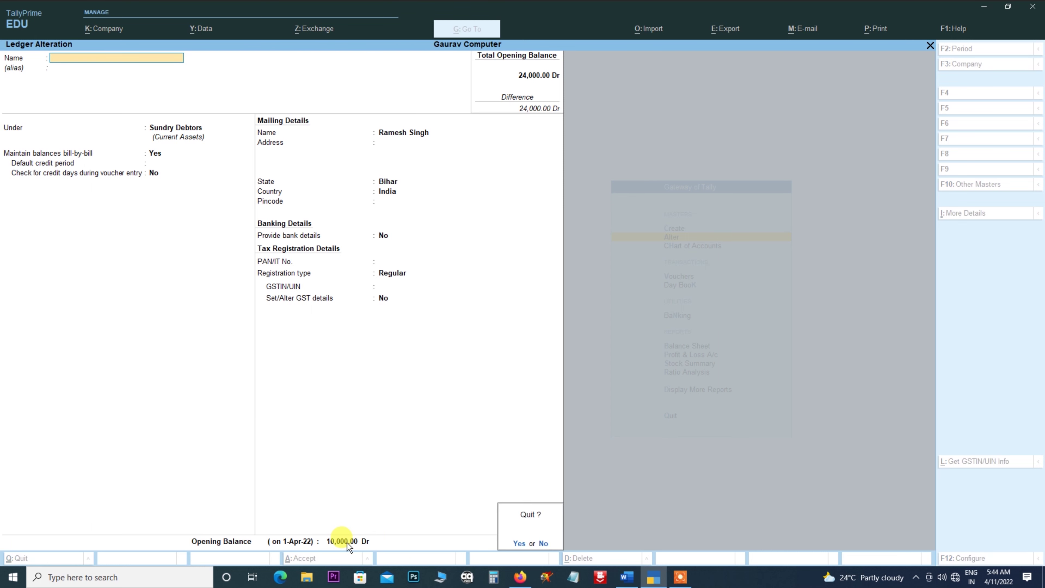
key("Return")
Step: Check the opening balance of the Salman India Pvt Ltd ledger, quit without saving and return to the Gateway of Tally
key("Down")
key("Return")
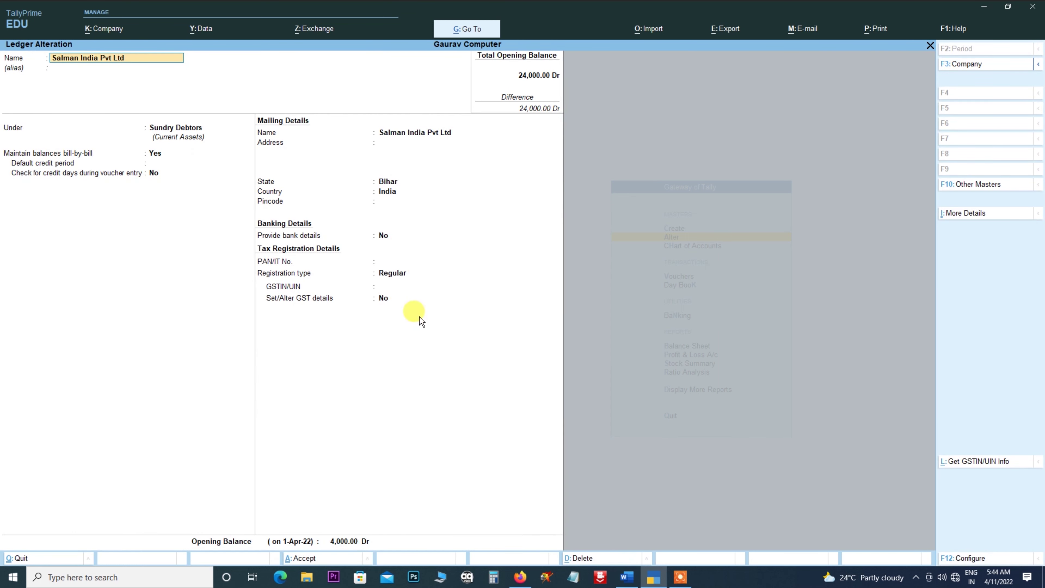
key("BackSpace")
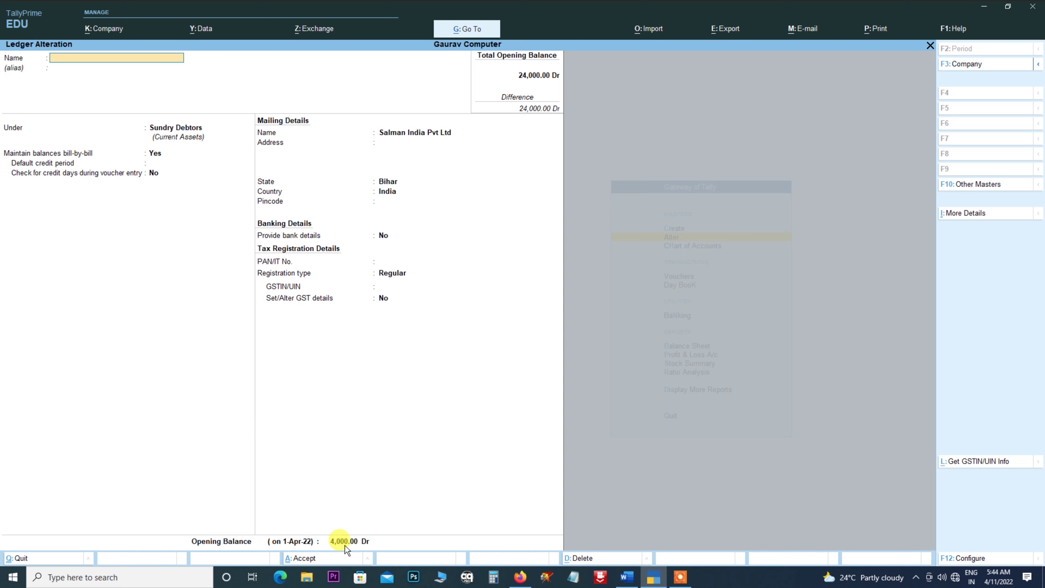
key("Escape")
key("Escape")
key("Escape")
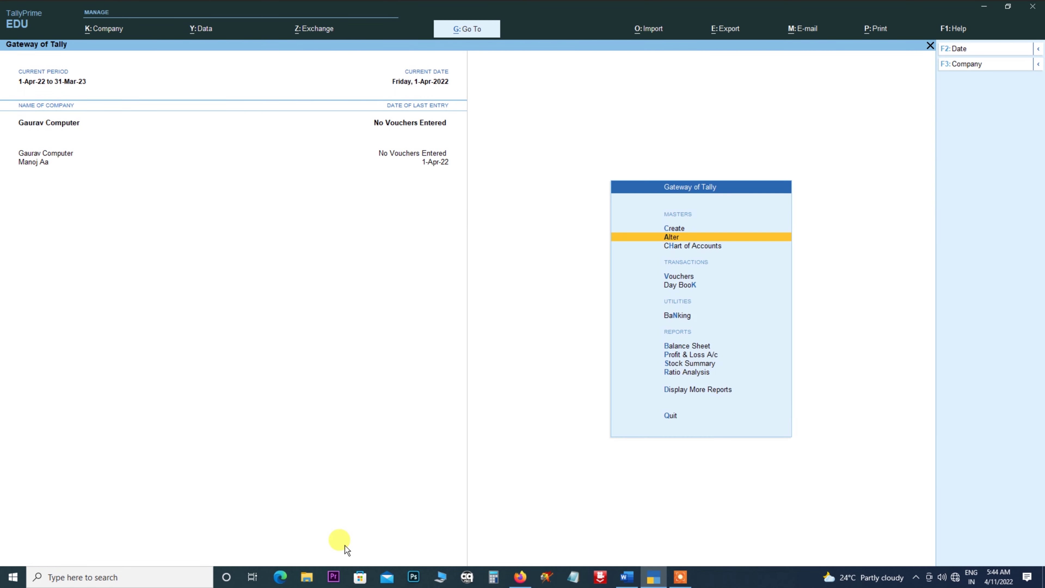
Step: Open voucher entry and choose Single Entry as the payment voucher's mode
left_click(676, 277)
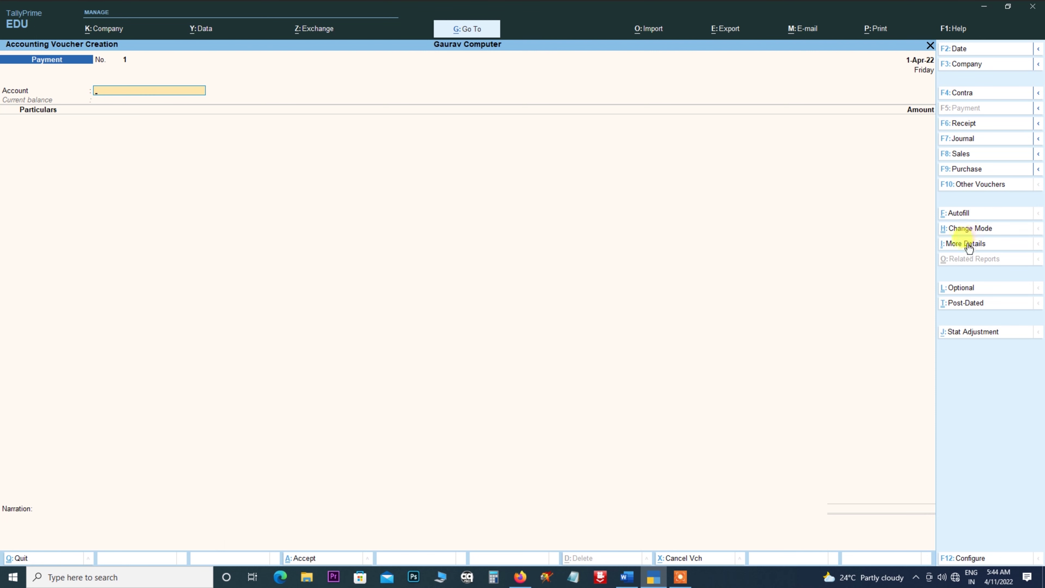
left_click(965, 234)
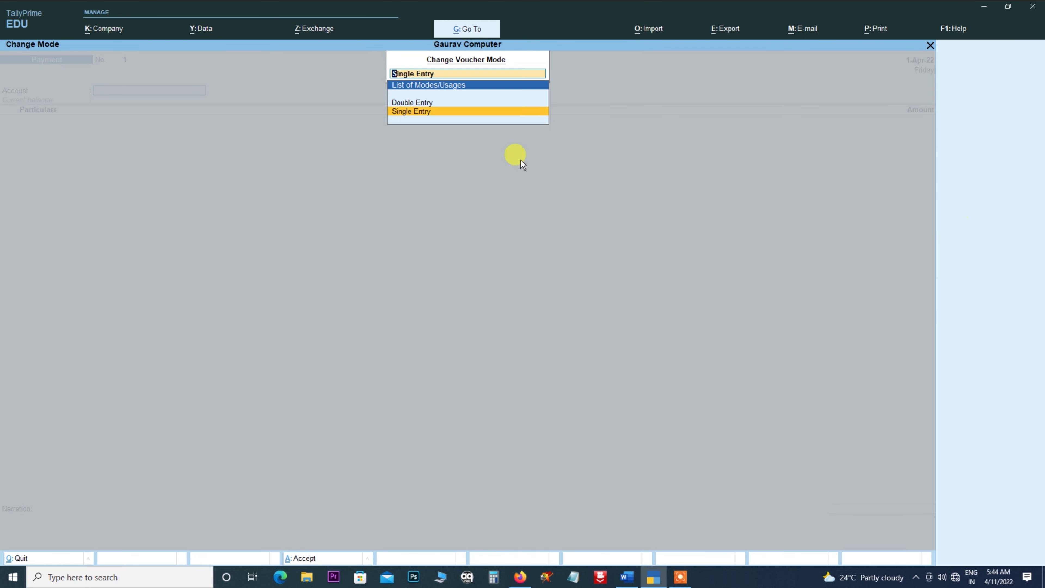
left_click(417, 112)
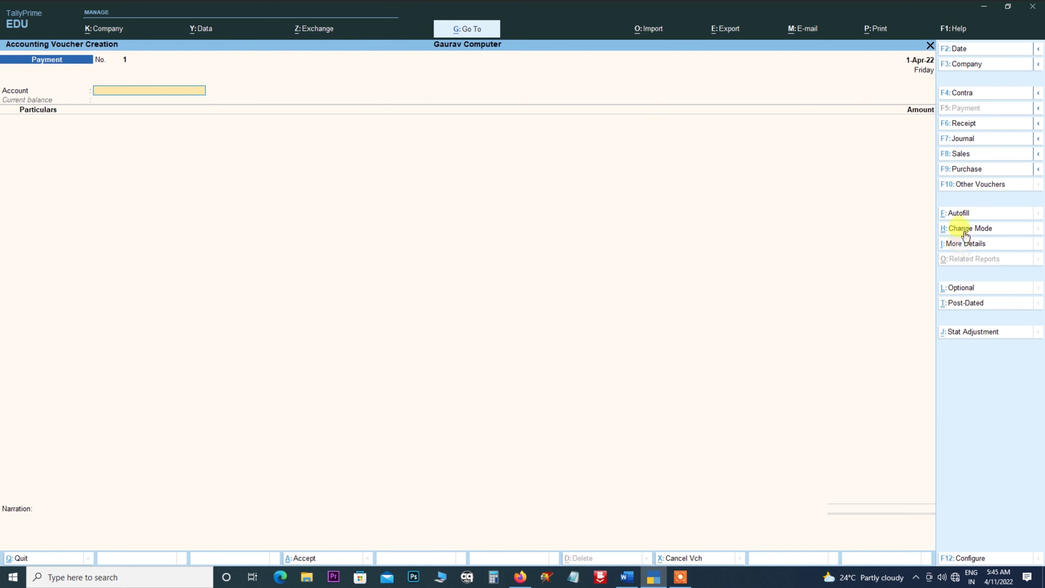
left_click(957, 229)
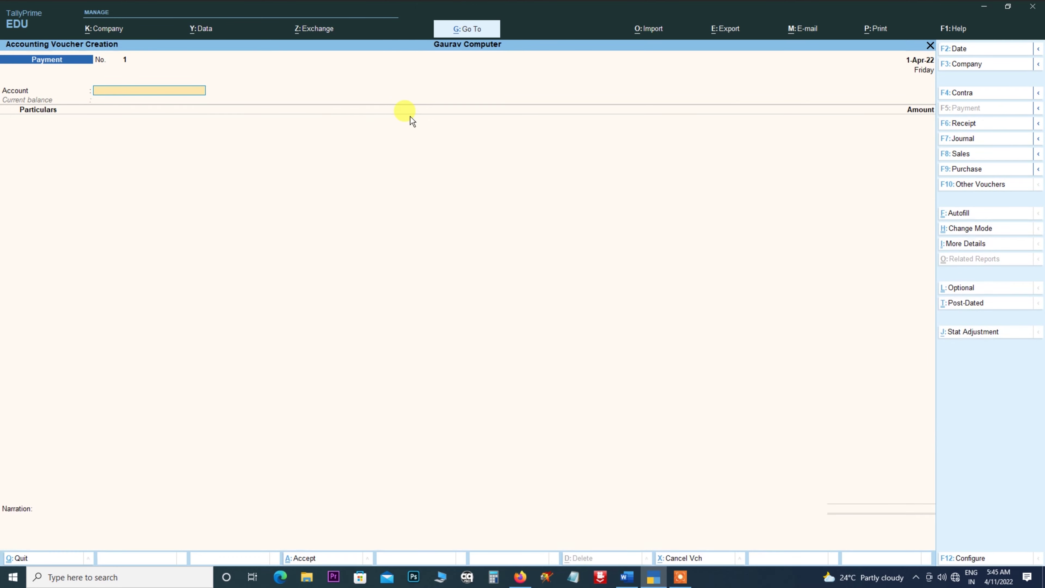
left_click(411, 113)
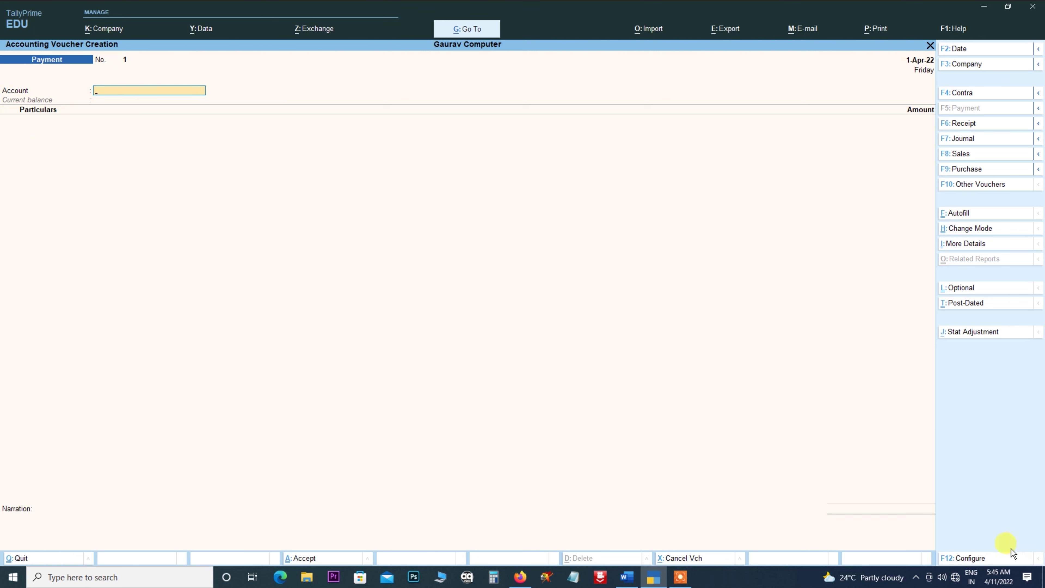
Step: Review the payment voucher's configuration options and close them without changes
left_click(970, 559)
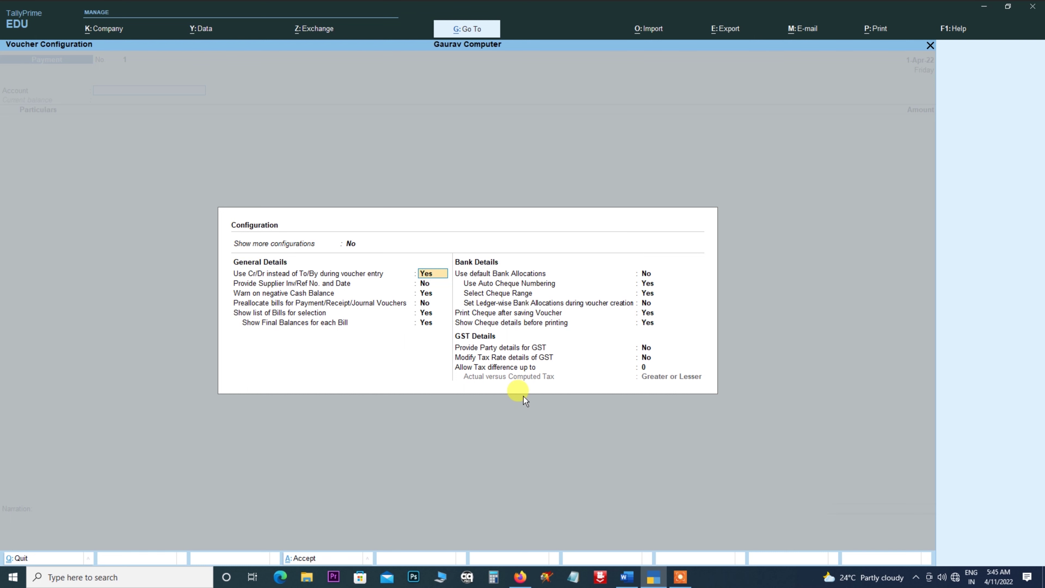
key("Escape")
key("Escape")
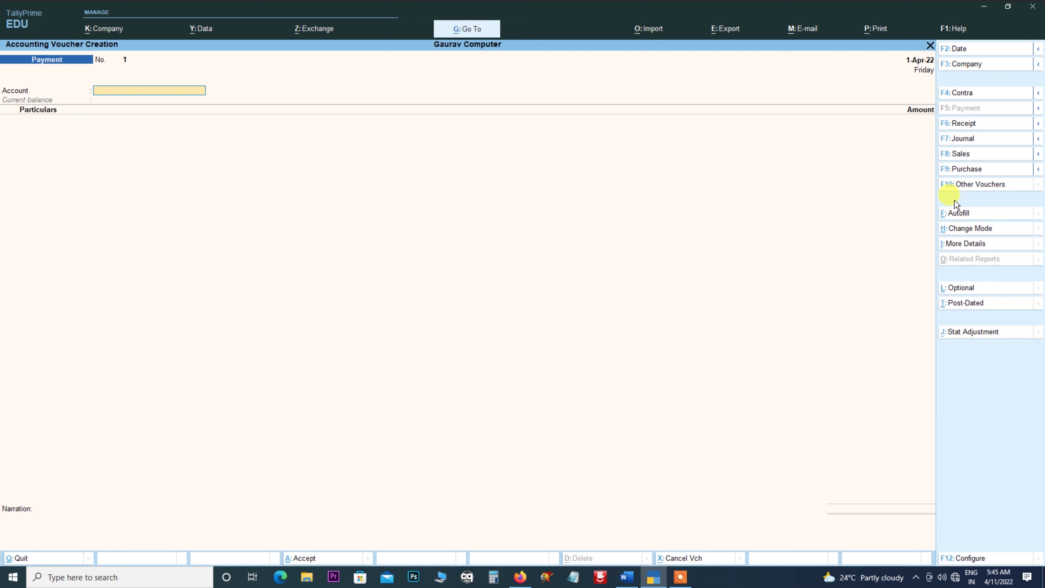
Step: Switch to a Receipt voucher, check the receipt date in Word and leave the voucher date in TallyPrime unaltered
left_click(959, 123)
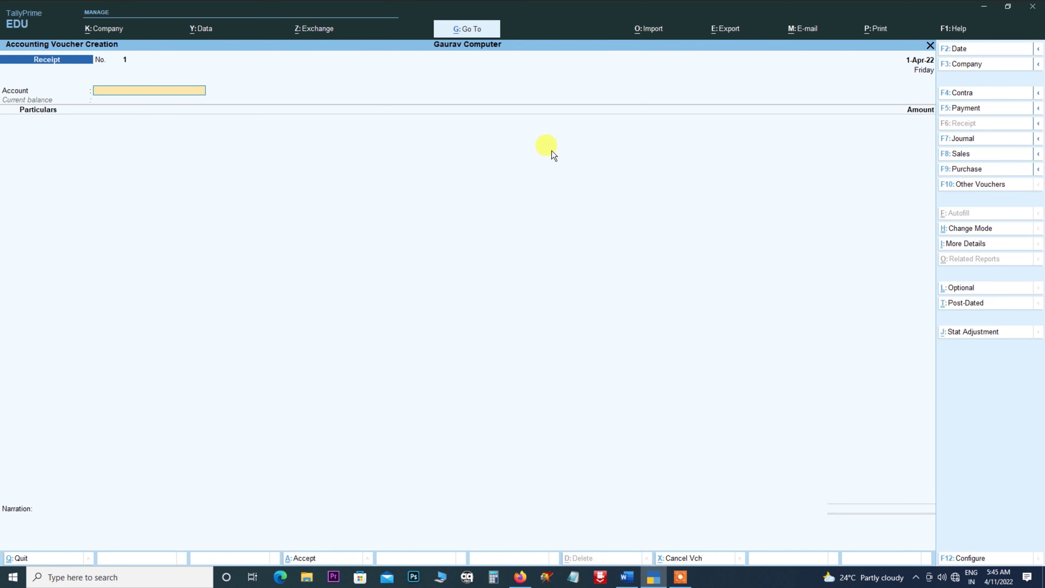
left_click(959, 48)
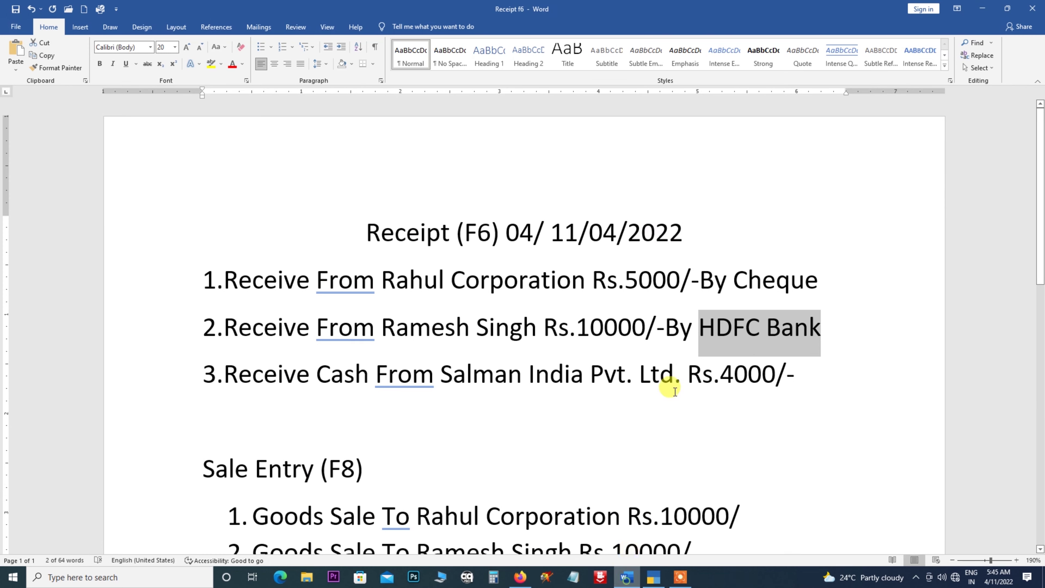
left_click(627, 577)
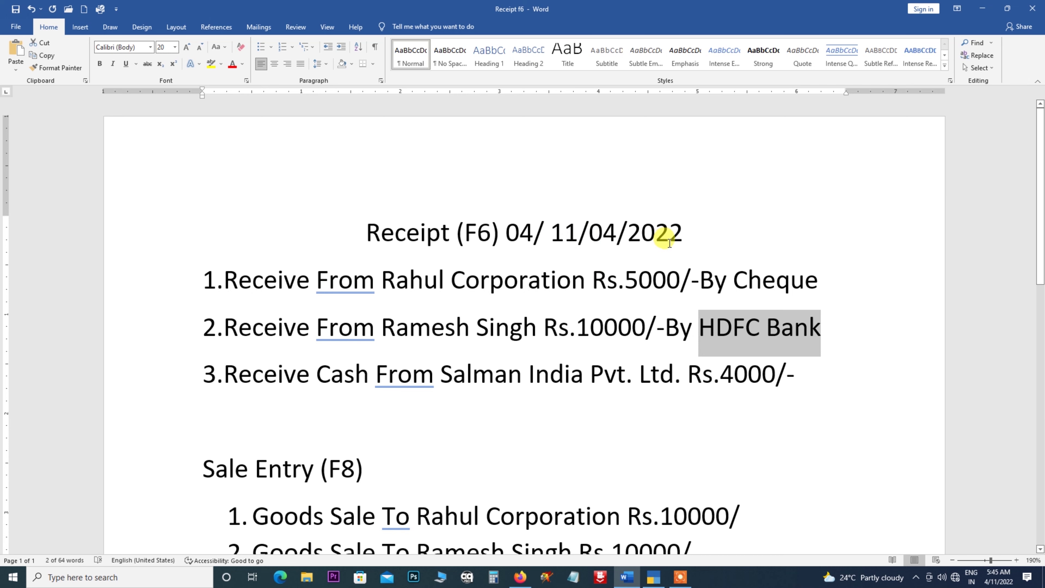
left_click(654, 577)
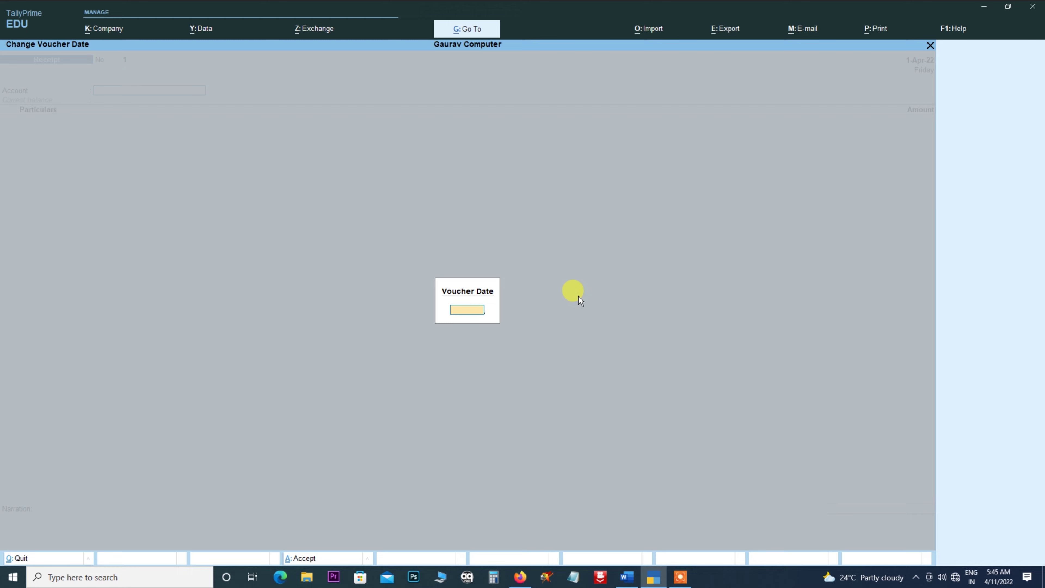
key("Escape")
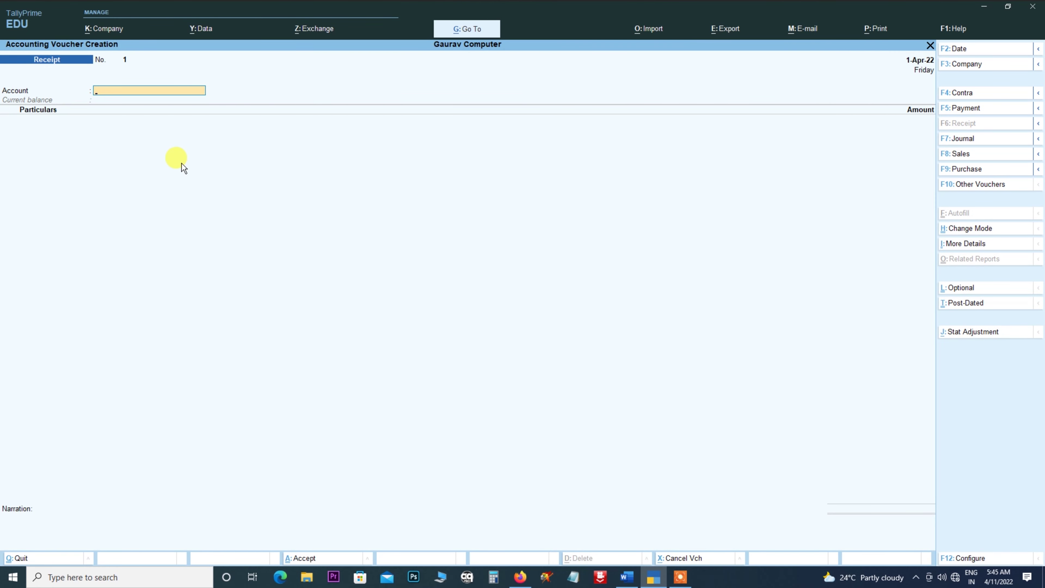
Step: Review the receipt and sale entries in the Word document and return to TallyPrime's receipt voucher
left_click(626, 577)
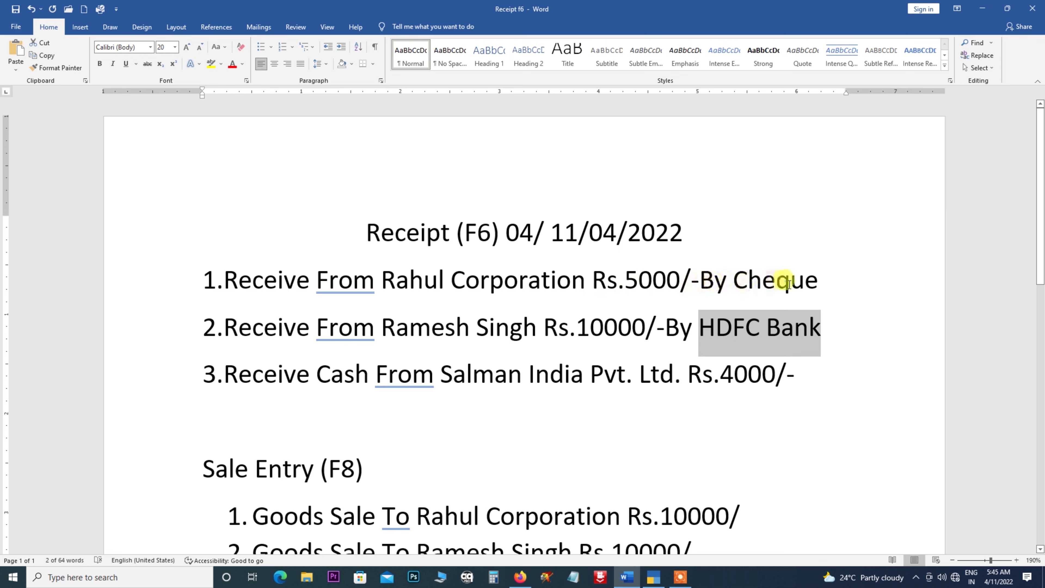
scroll(494, 552, "down", 1)
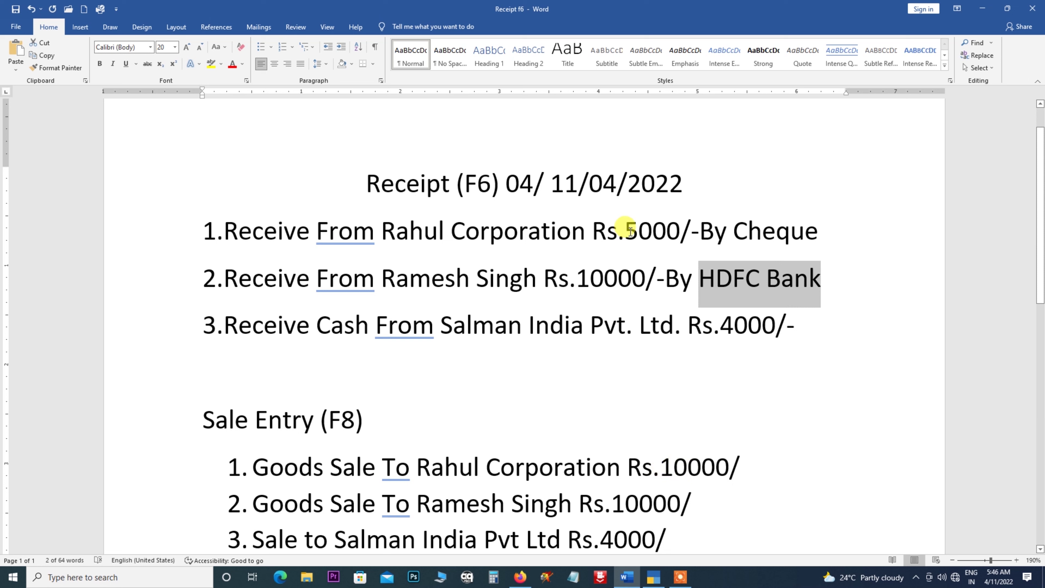
left_click(653, 578)
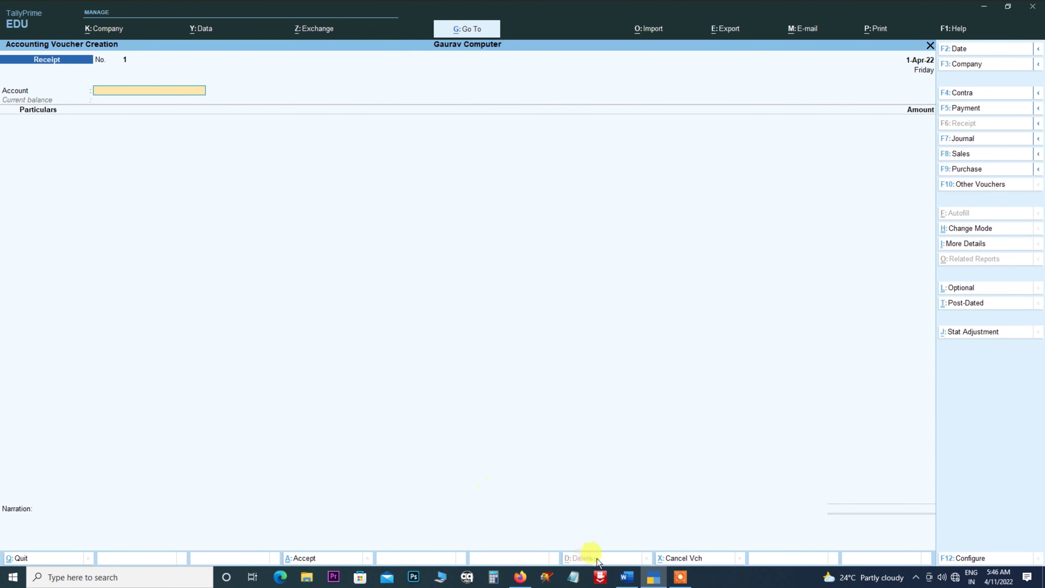
left_click(626, 576)
scroll(636, 528, "down", 1)
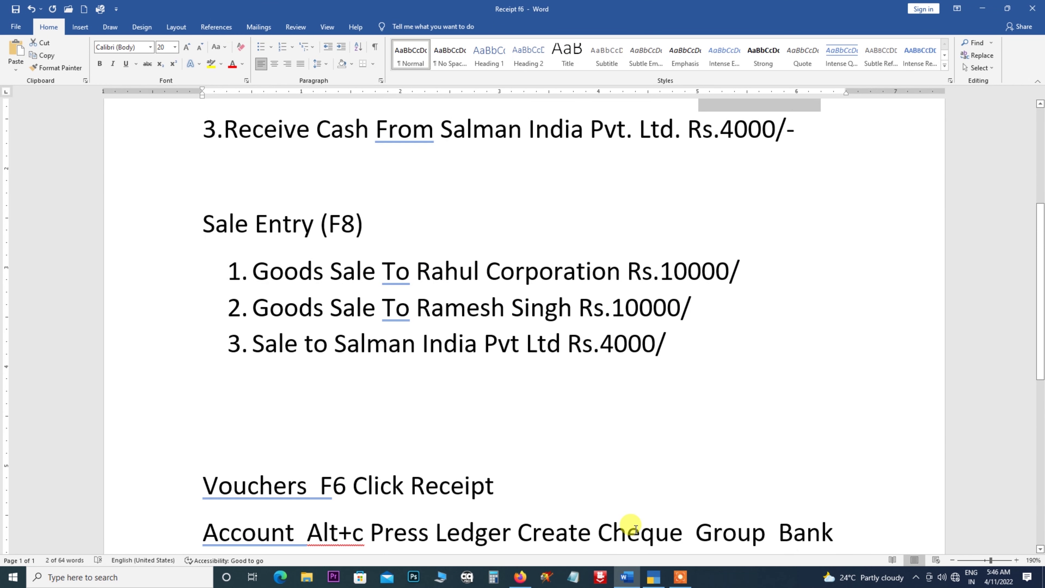
scroll(636, 529, "up", 3)
scroll(636, 529, "down", 3)
scroll(882, 98, "up", 3)
left_click(983, 8)
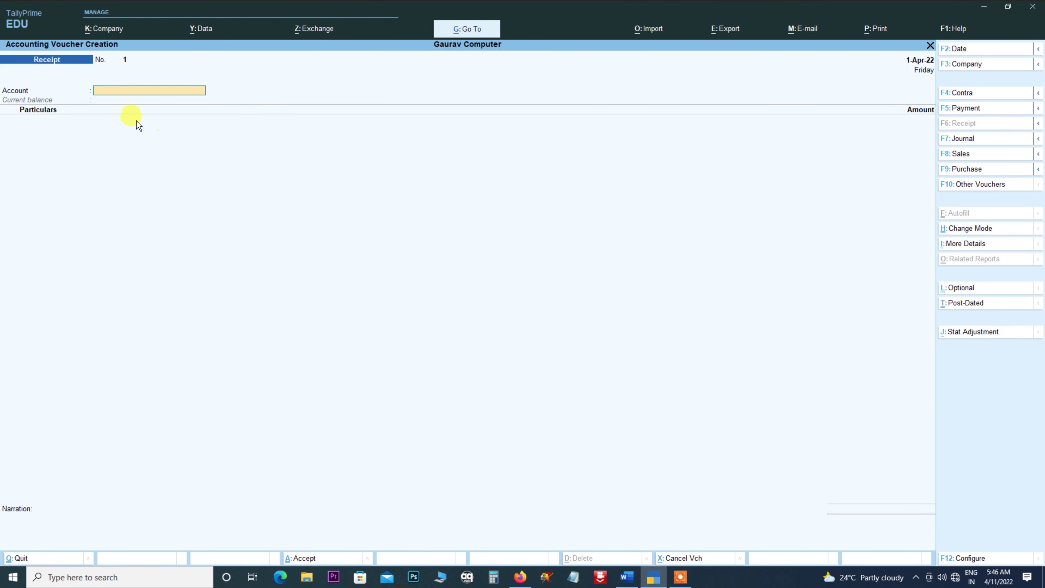
Step: Select Cheque as the receipt voucher's account
type("C")
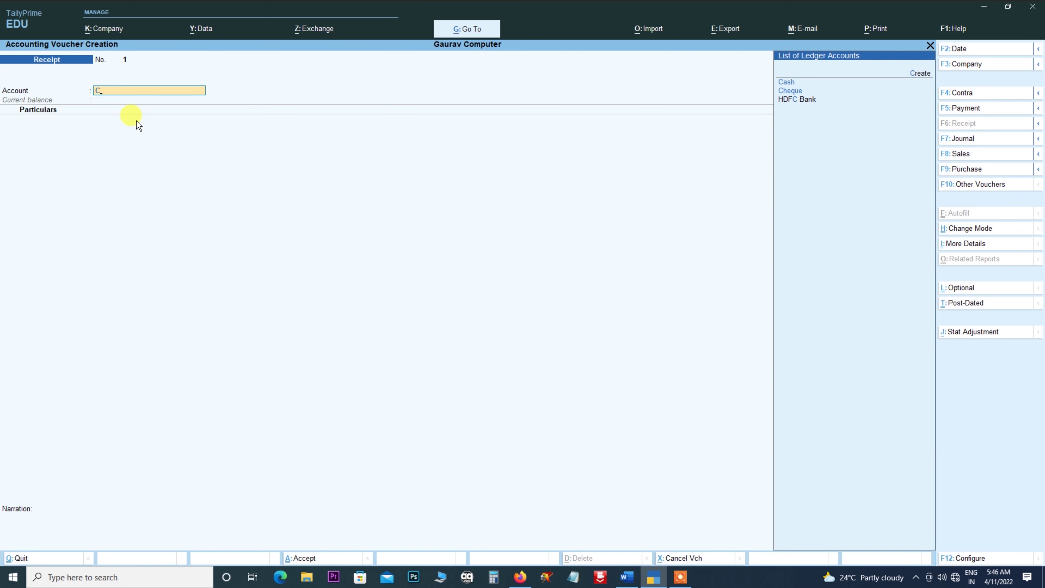
key("Down")
key("Return")
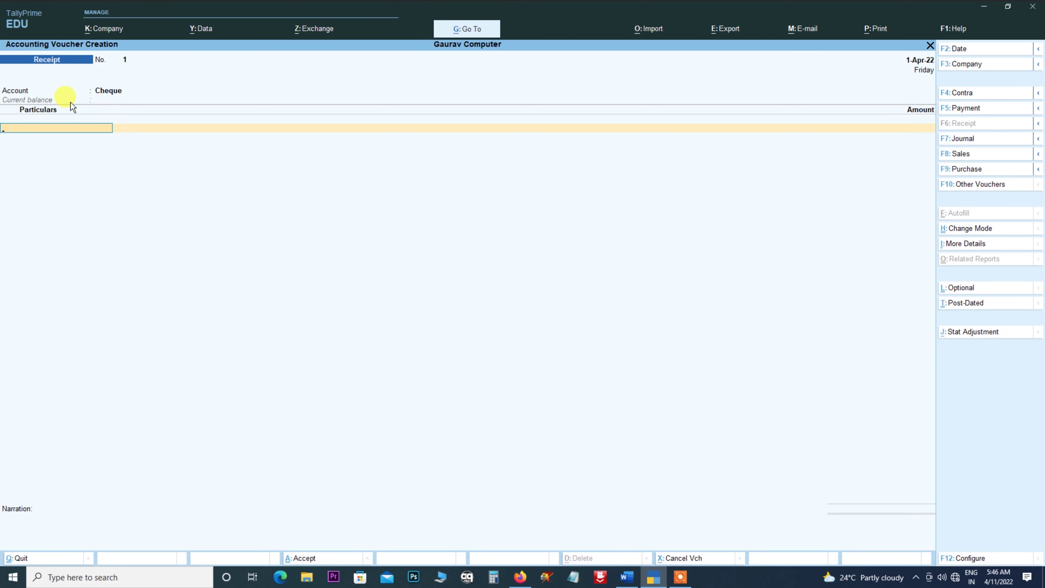
Step: Check the first receipt entry in Word, return to TallyPrime and enter Rahul Corporation with an amount of 5000 under Particulars
left_click(626, 576)
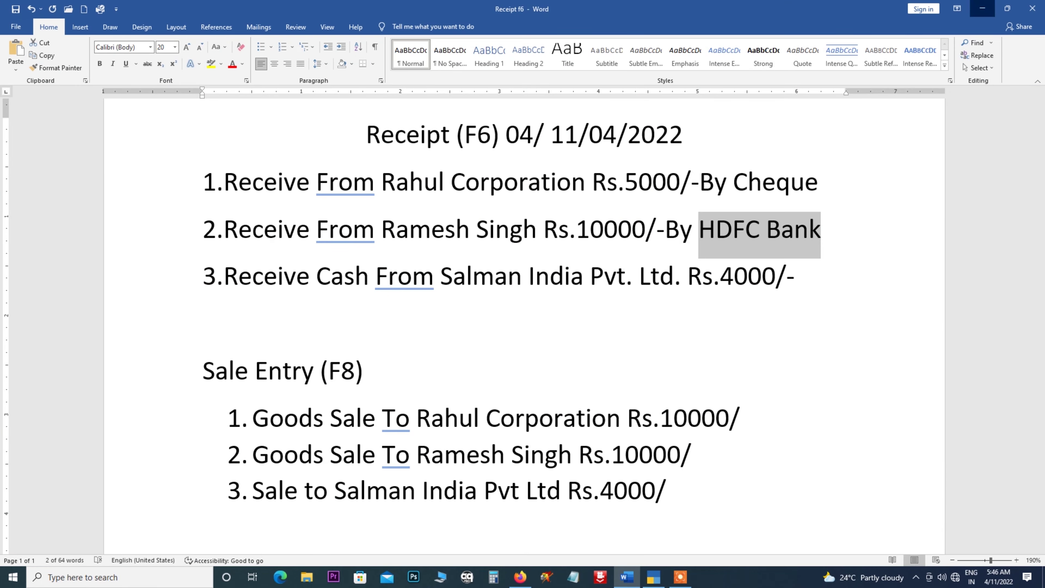
left_click(983, 8)
type("R")
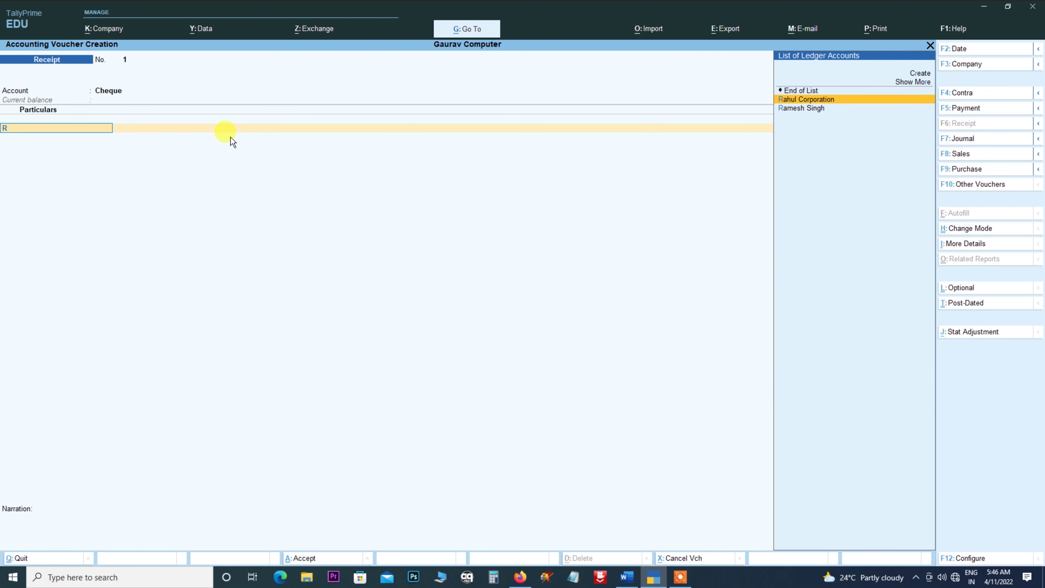
key("Return")
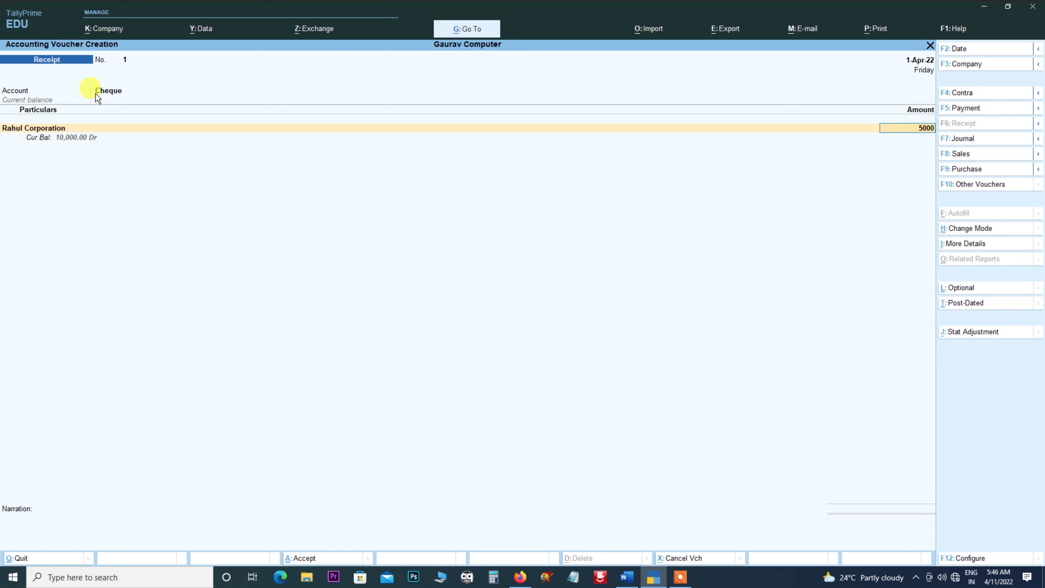
Step: Accept Rahul Corporation's amount and allocate the 5,000.00 Cr as On Account in the bill-wise details
key("Return")
key("Return")
key("Return")
key("Return")
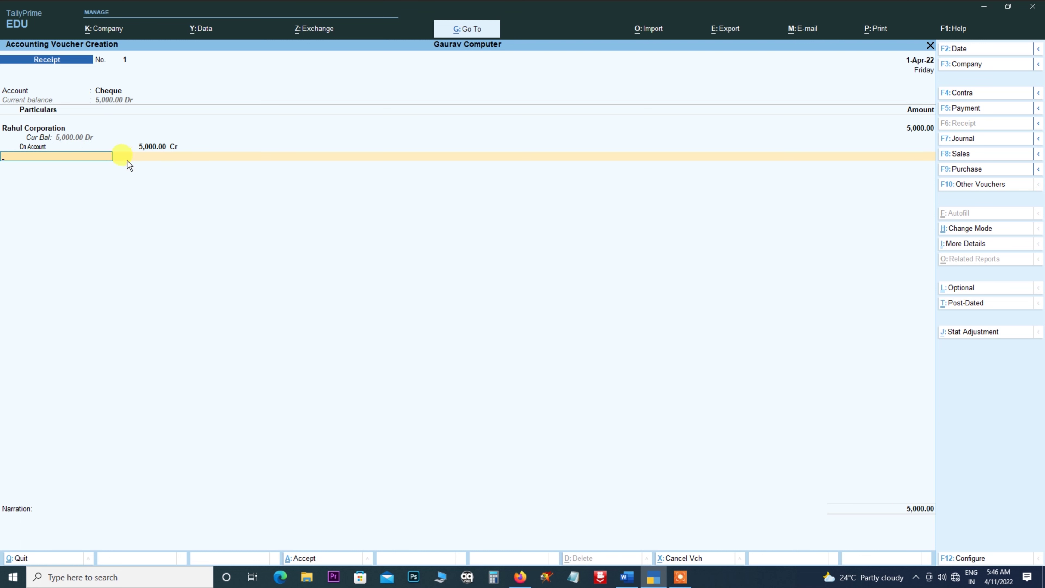
Step: Complete the bank allocation of 5,000.00 for Cheque as Cheque/DD, leaving the instrument number and bank name blank
key("Return")
key("Return")
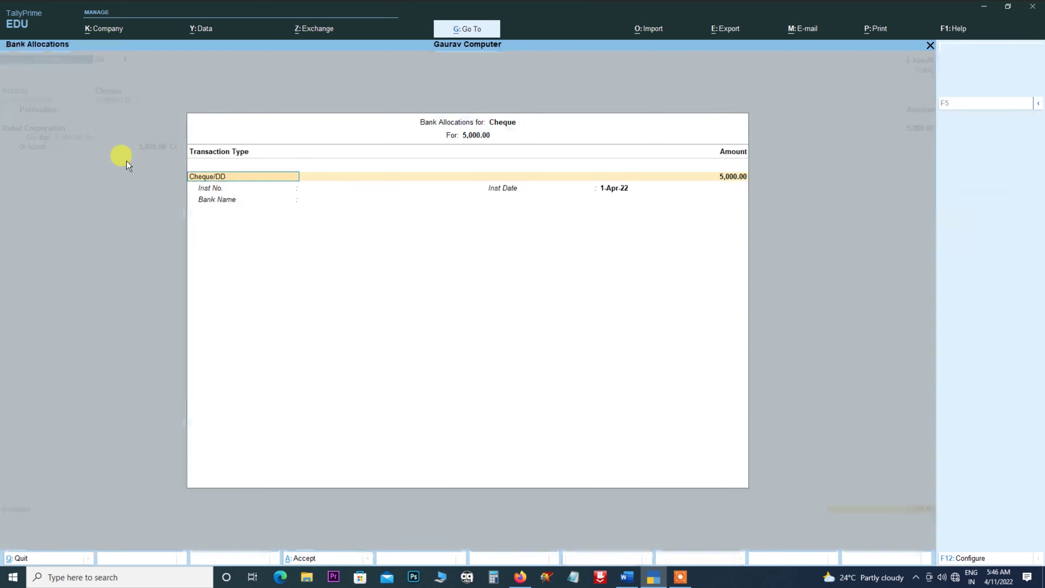
key("Return")
key("Return")
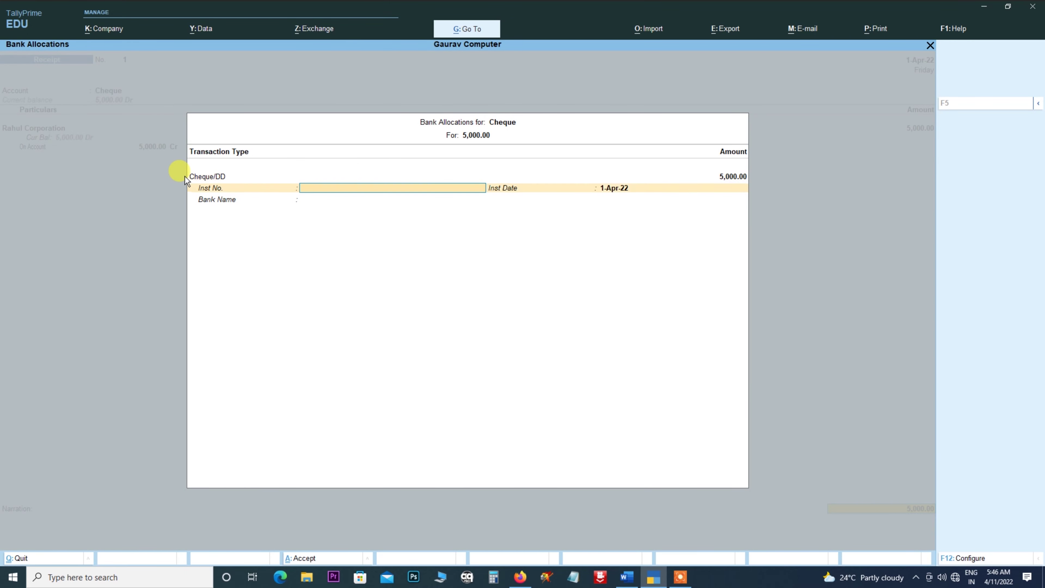
key("Return")
key("Return")
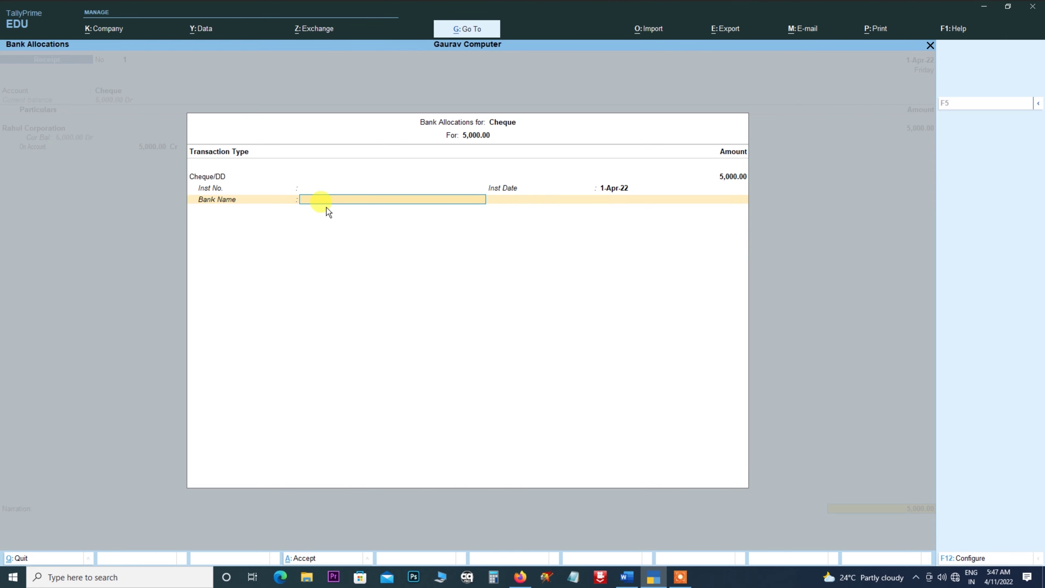
key("Return")
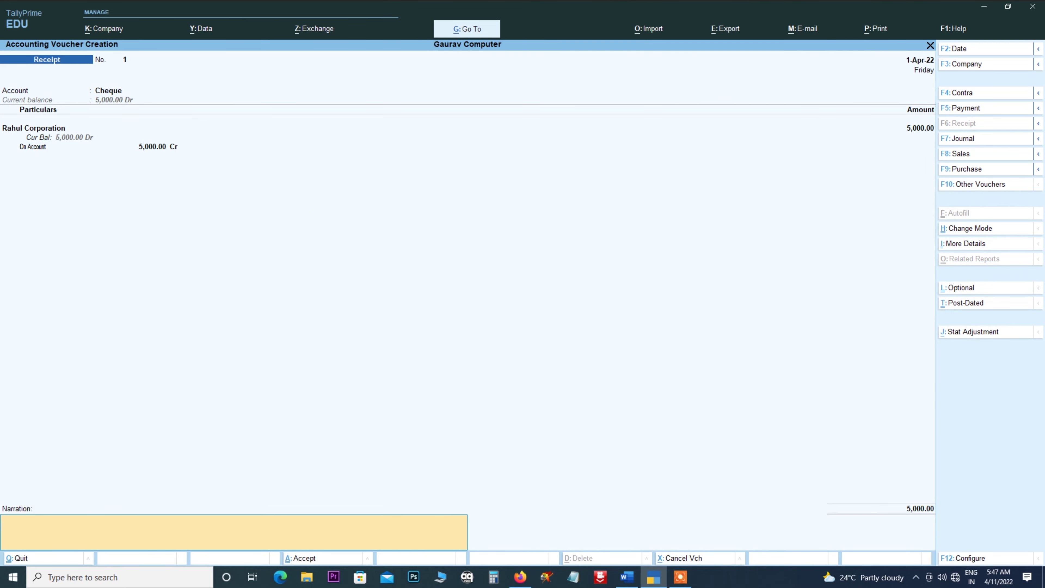
Step: Check the first receipt entry in Word, return to TallyPrime and save the Rahul Corporation receipt voucher without a narration
left_click(627, 577)
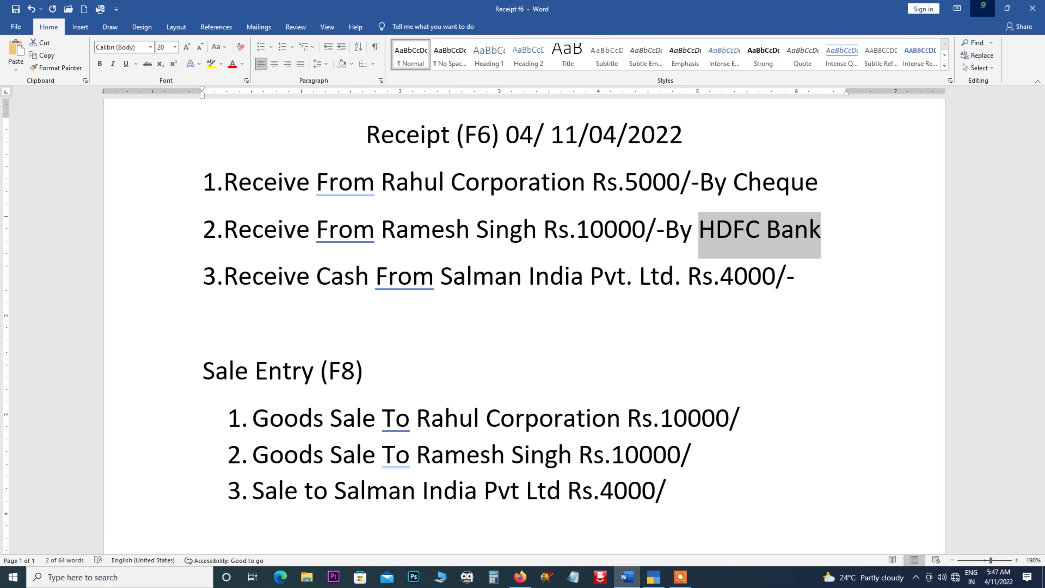
left_click(983, 8)
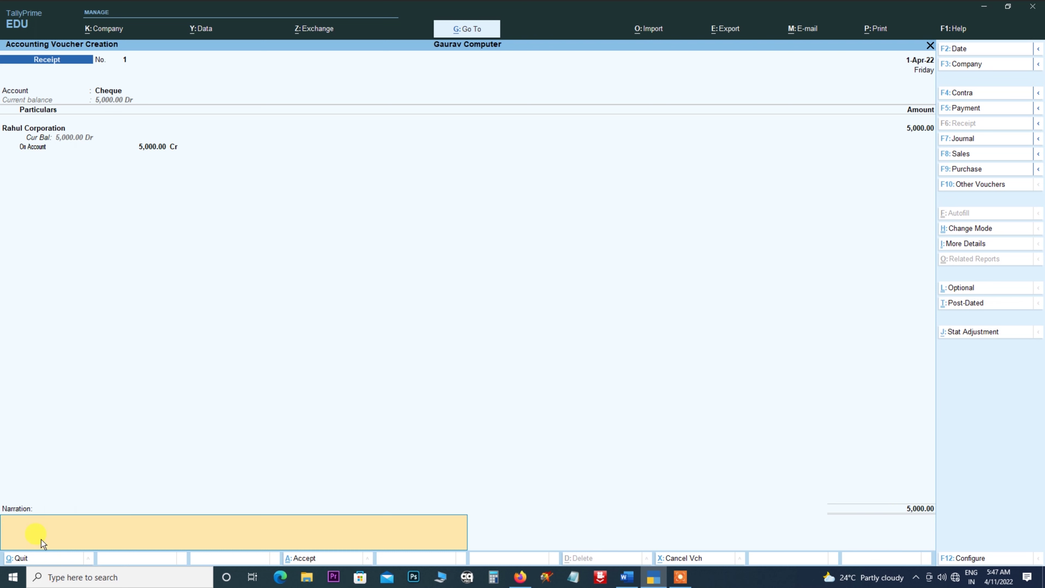
key("Return")
key("Return")
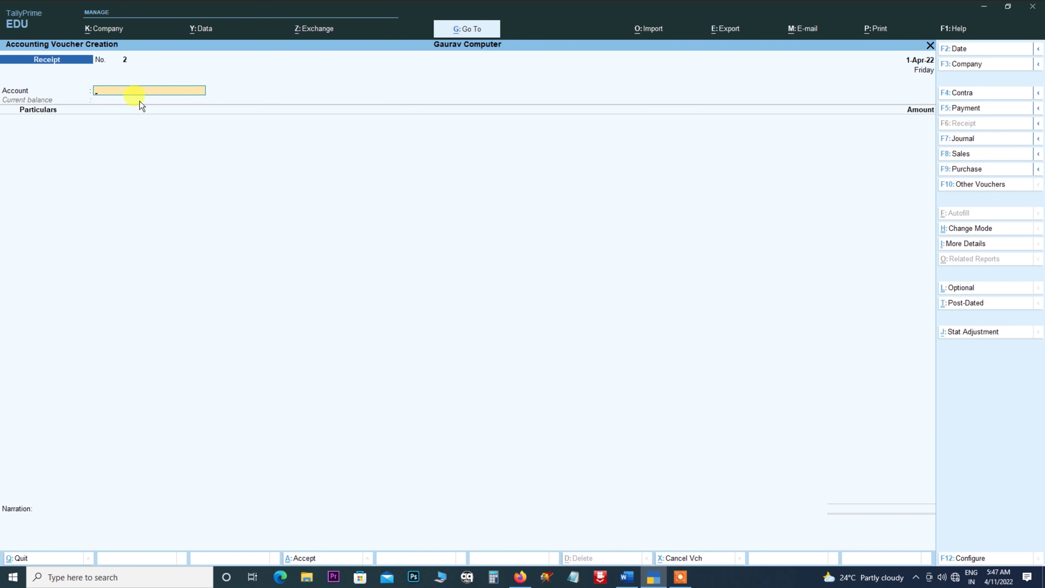
Step: Check the second receipt entry in Word, return to TallyPrime and select HDFC Bank as the new receipt voucher's account
left_click(630, 580)
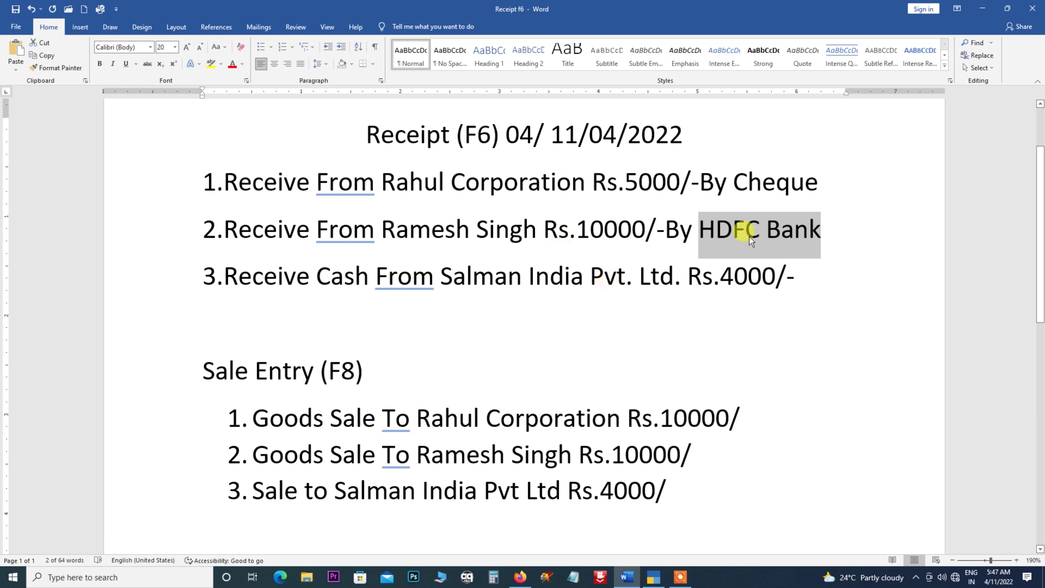
left_click(652, 578)
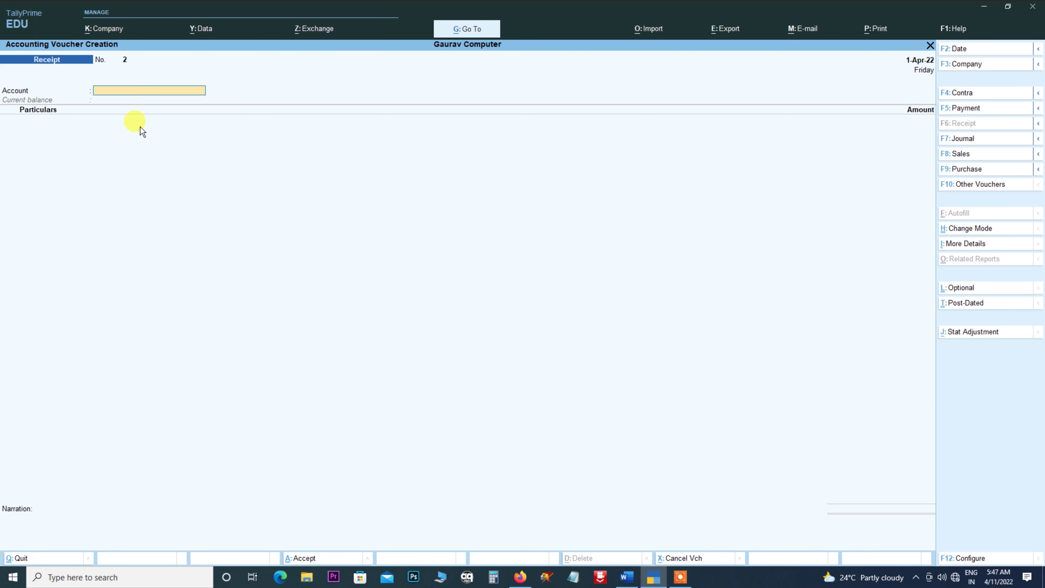
type("H")
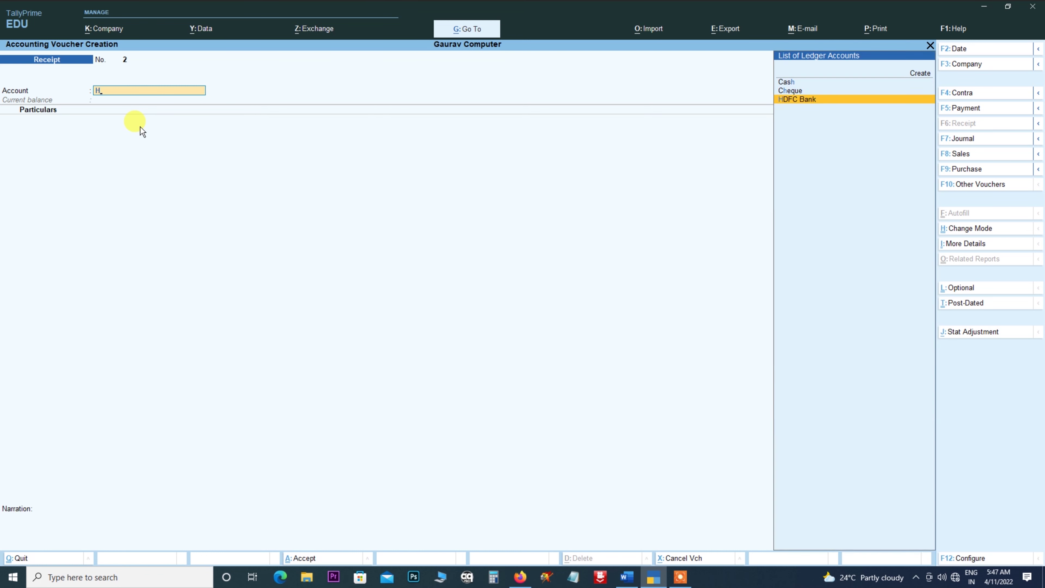
key("Return")
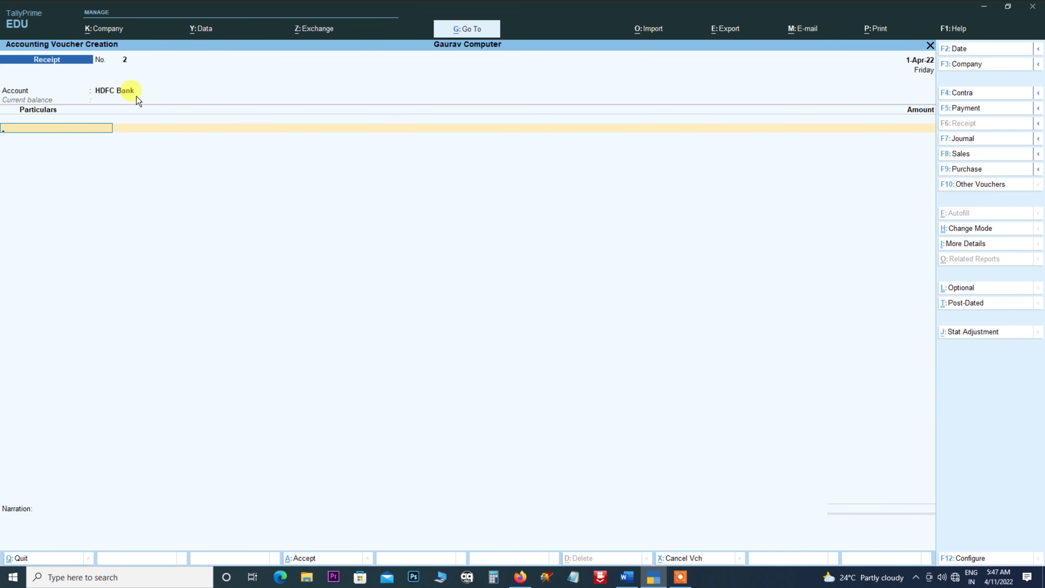
Step: Look up the second receipt's customer in Word, return to TallyPrime and enter that customer's ledger with an amount of 10000 under Particulars
left_click(626, 577)
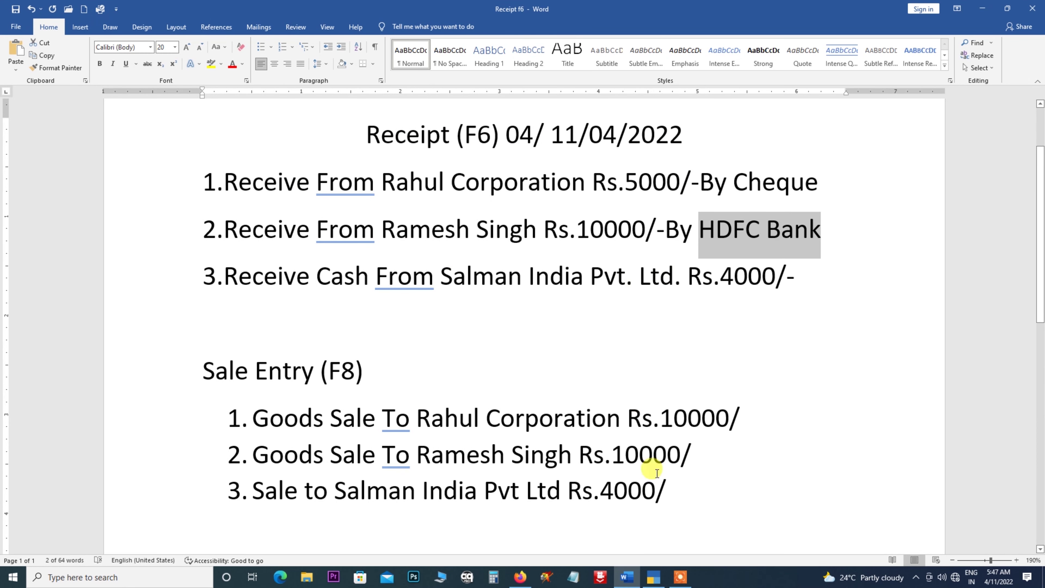
left_click(653, 584)
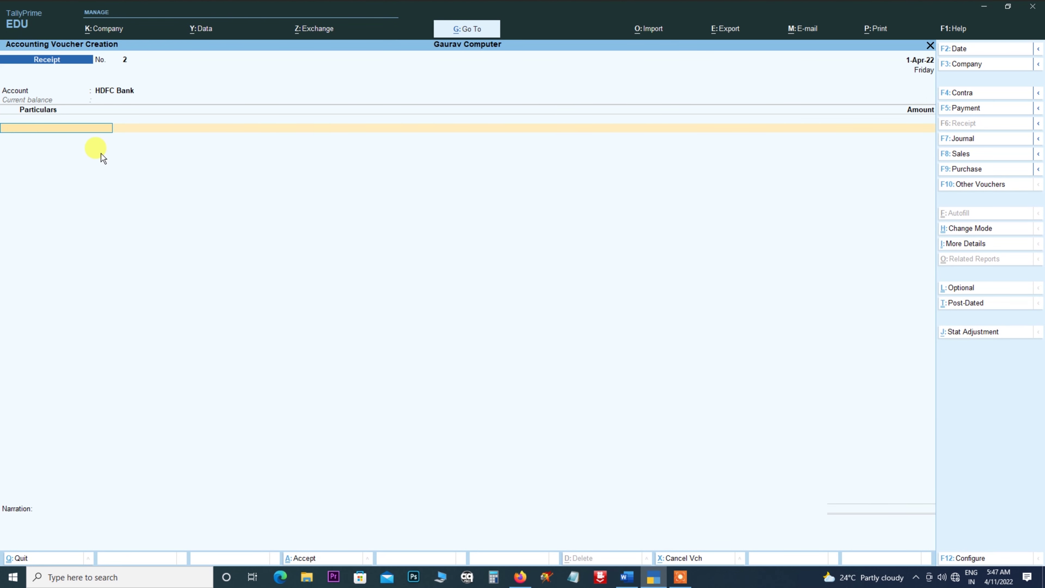
type("R")
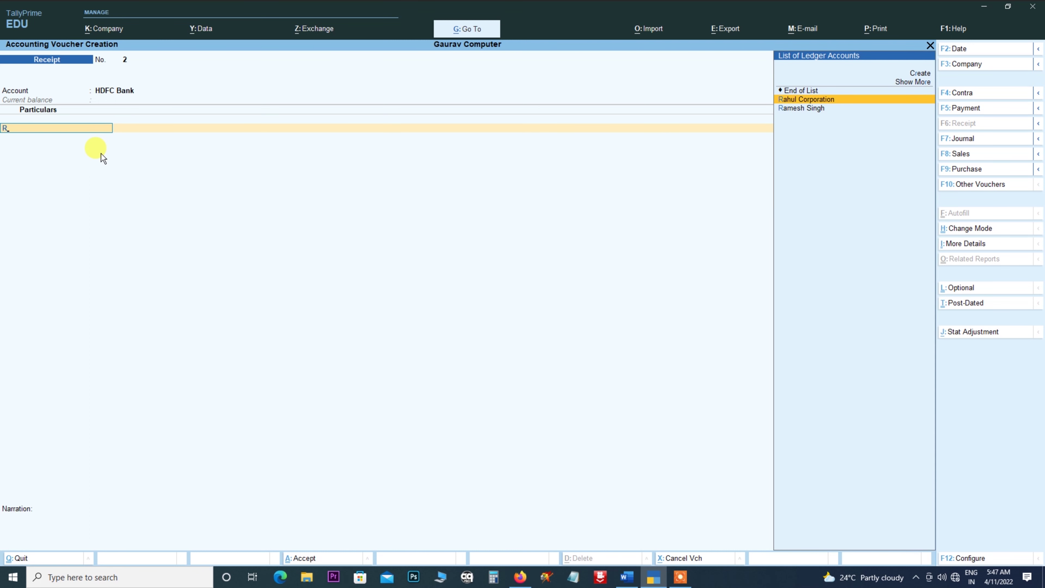
key("Down")
key("Return")
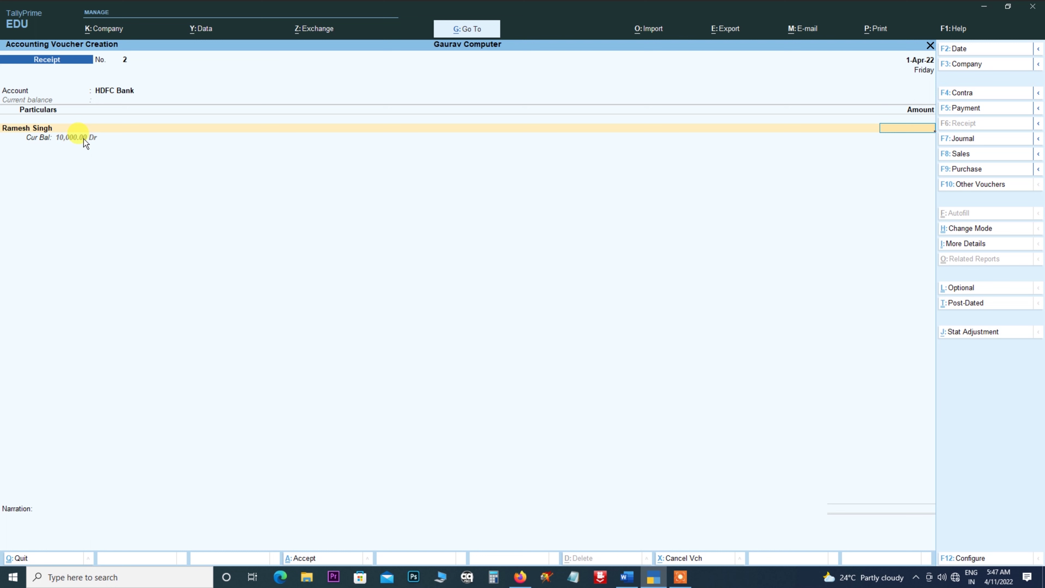
type("10000")
key("Return")
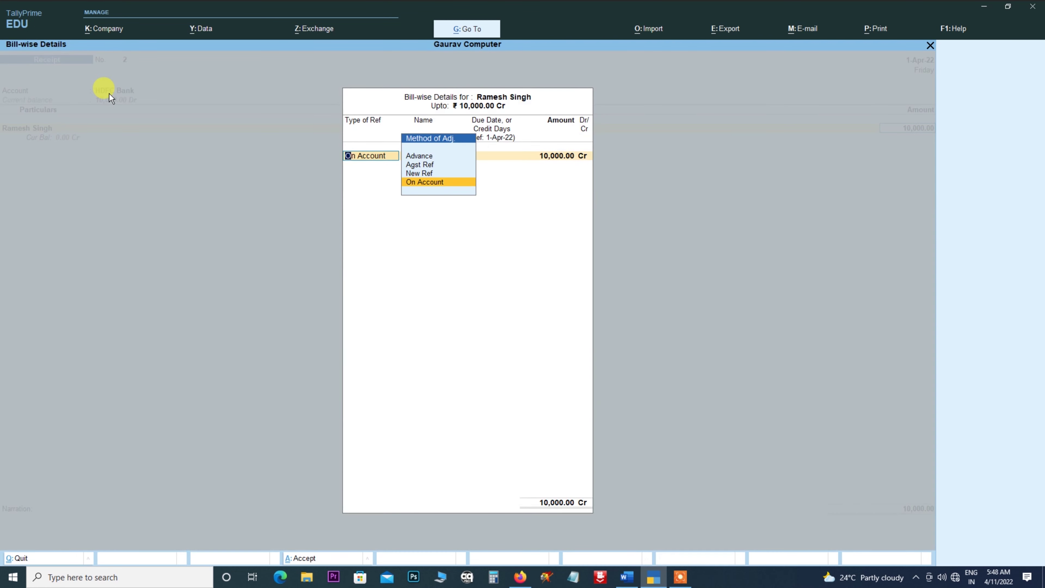
Step: Allocate the customer's 10,000.00 Cr as On Account in the bill-wise details
key("Return")
key("Return")
key("Return")
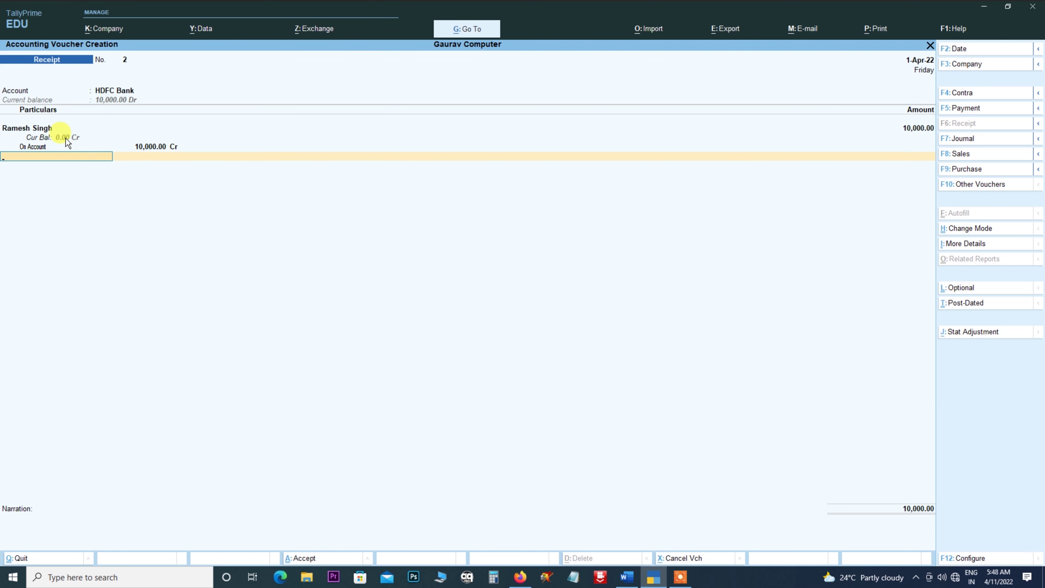
Step: Complete the bank allocation of 10,000.00 for HDFC Bank as Cheque/DD, leaving the instrument number and bank name blank
key("Return")
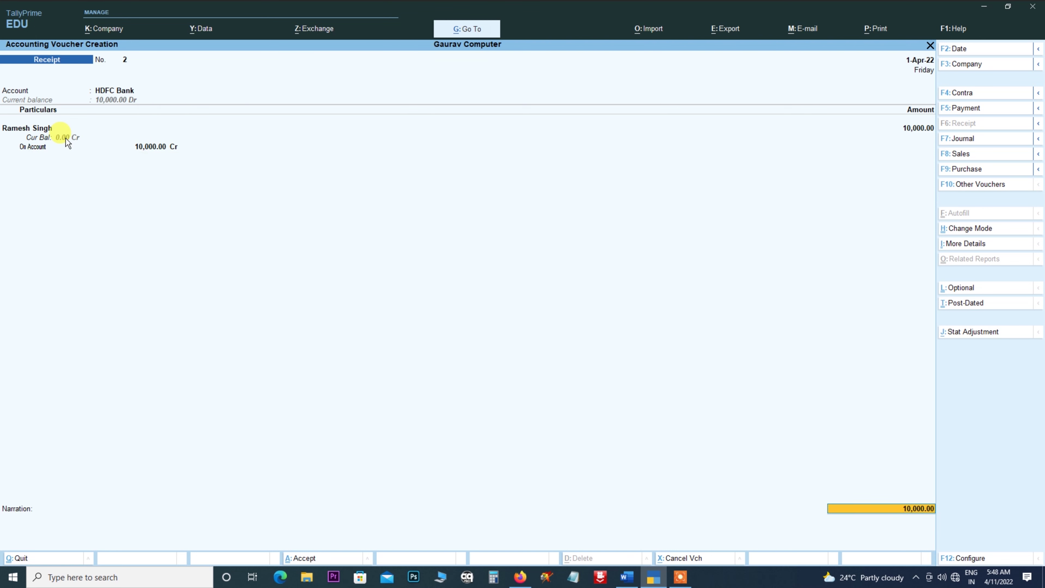
key("Return")
key("Return")
key("Return")
key("Return")
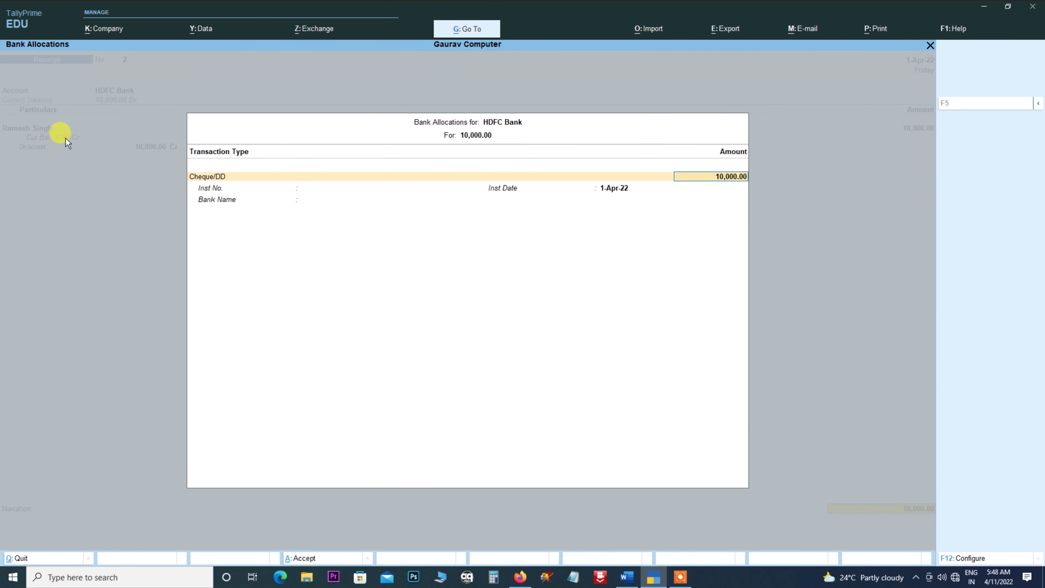
key("Return")
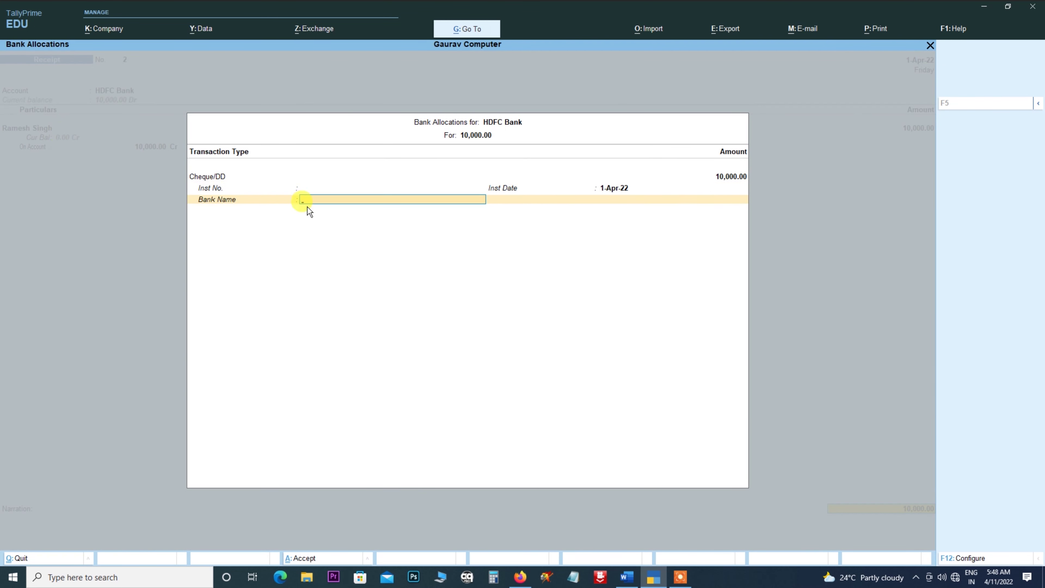
key("Return")
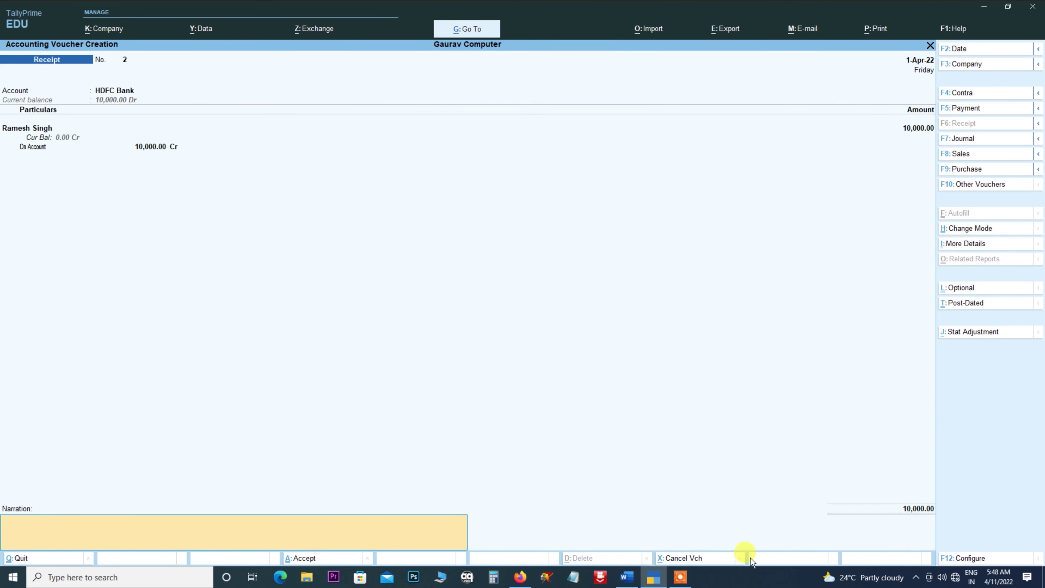
Step: Check the Word document, return to TallyPrime and save the HDFC Bank receipt voucher without a narration
left_click(627, 577)
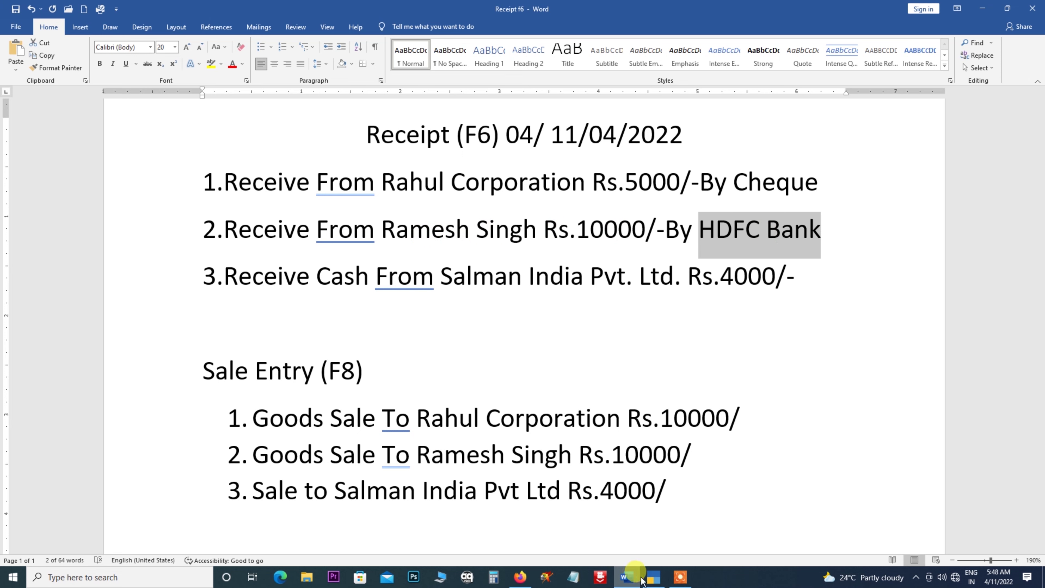
left_click(653, 579)
key("Return")
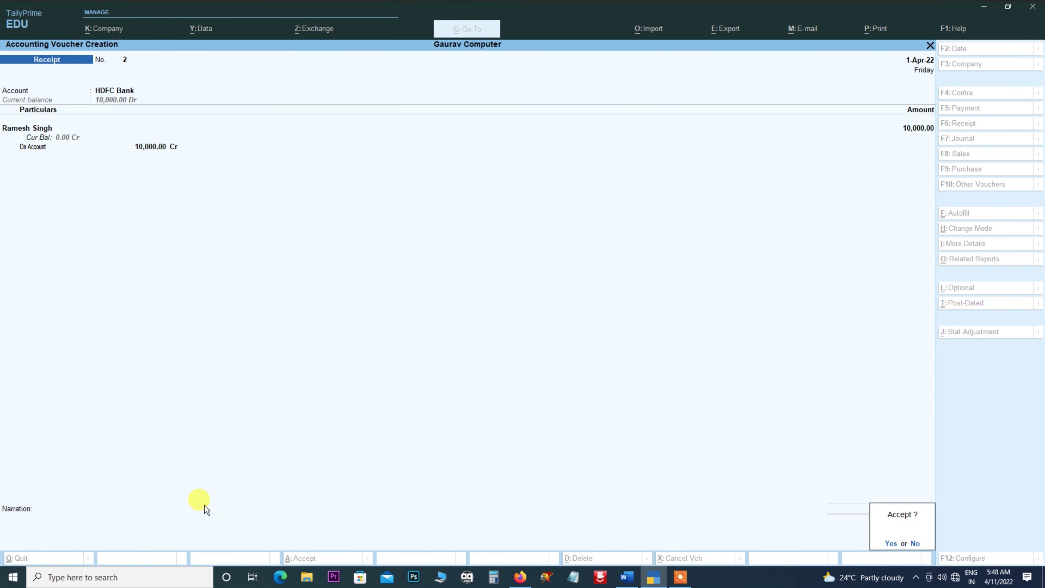
key("Return")
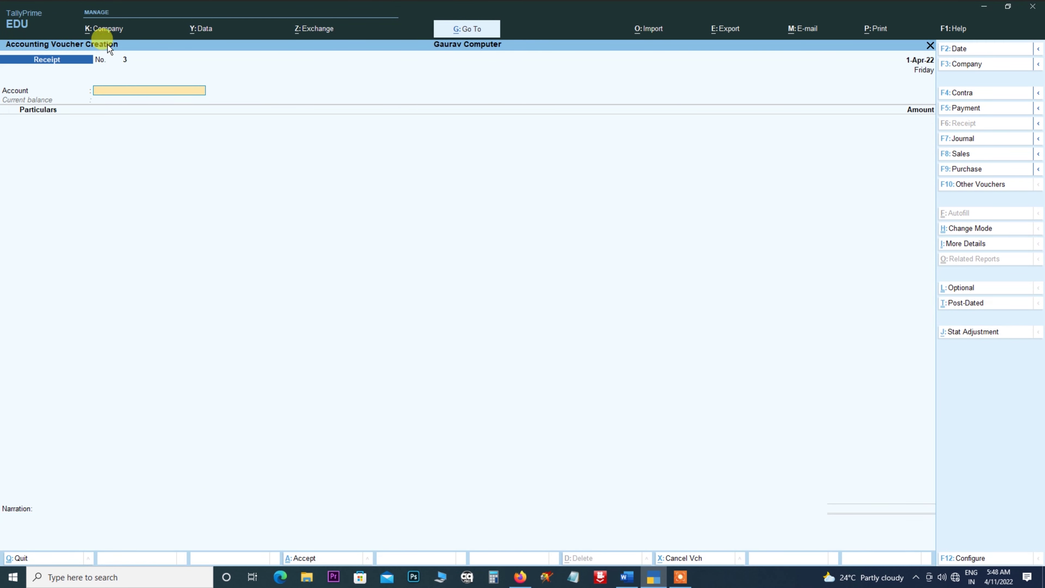
Step: Check the third receipt entry in Word, return to TallyPrime and select Cash as the new receipt voucher's account
left_click(625, 577)
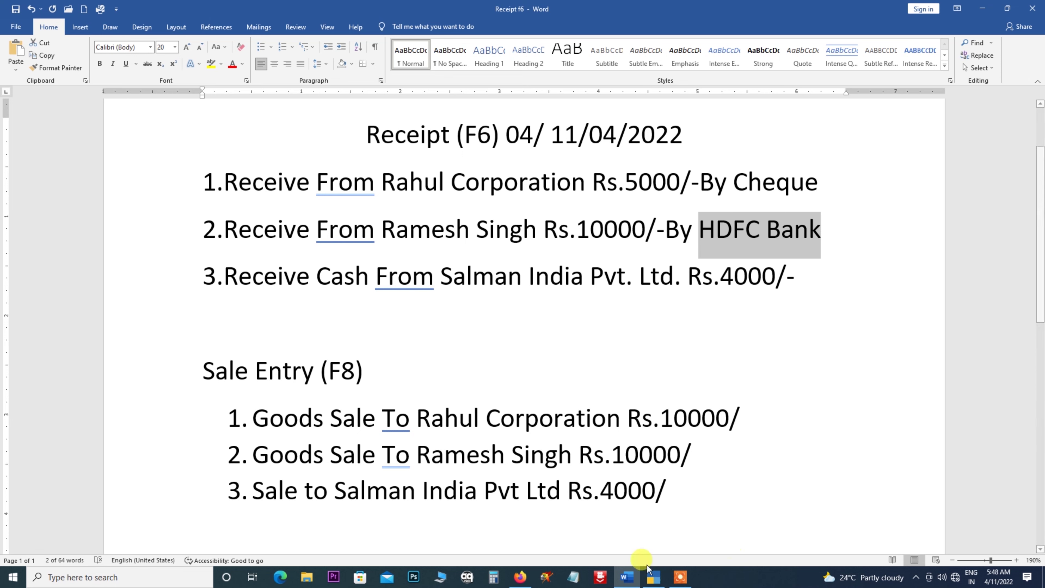
mouse_move(632, 583)
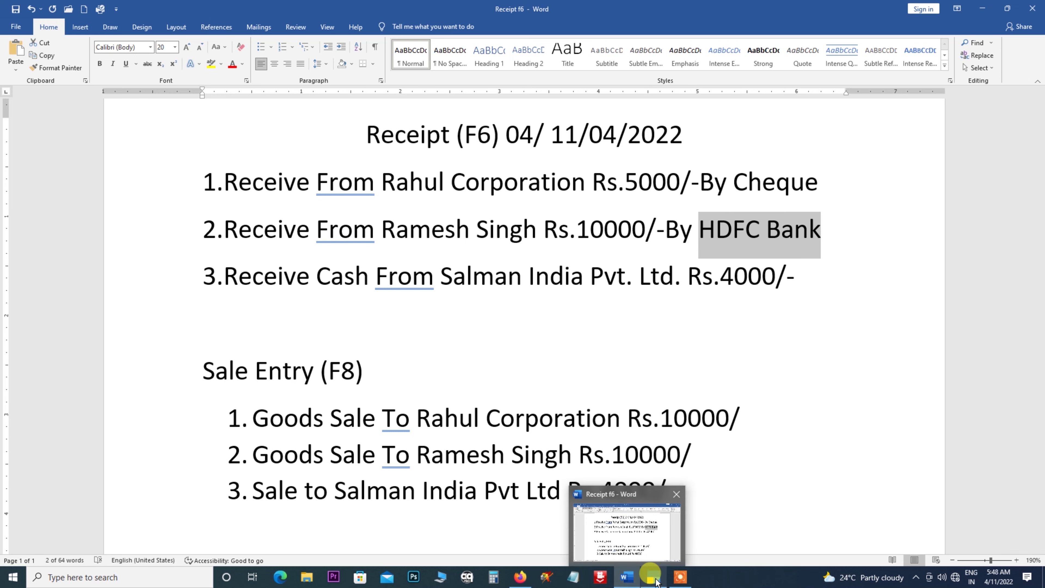
left_click(654, 577)
type("C")
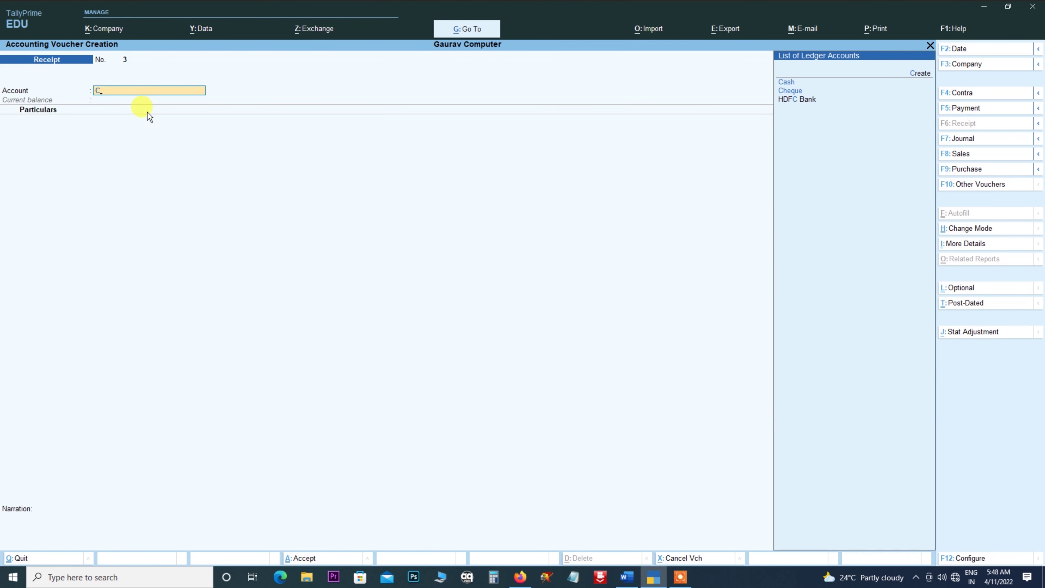
key("Return")
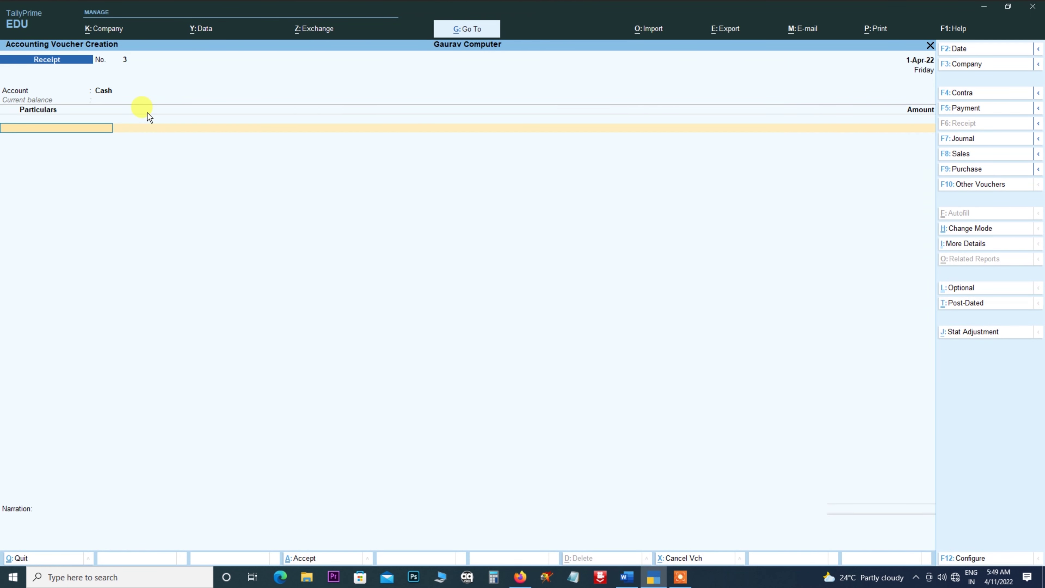
Step: Enter Salman India Pvt Ltd with an amount of 4000 under Particulars and allocate it as On Account in the bill-wise details
type("S")
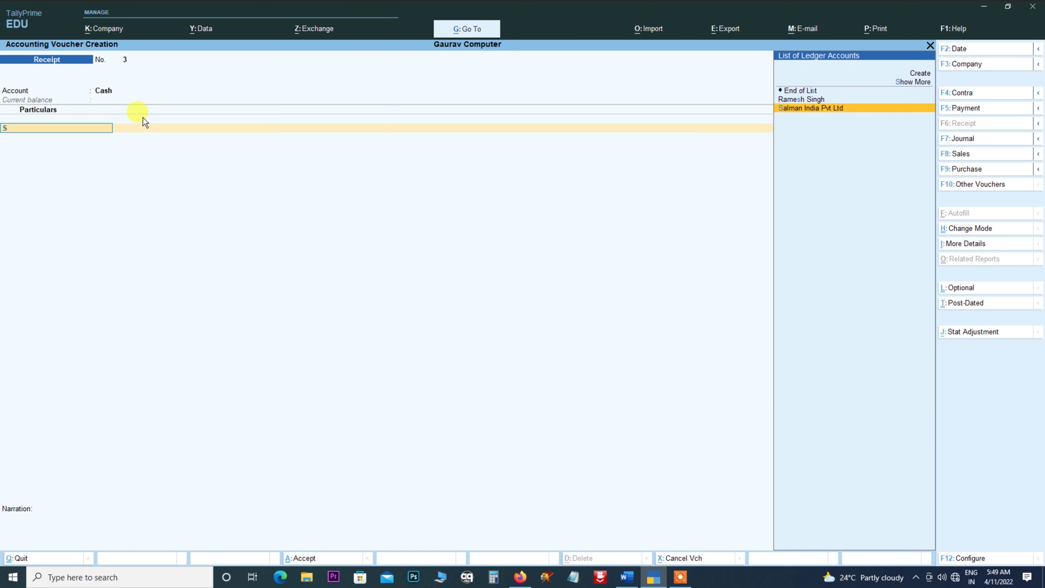
key("Return")
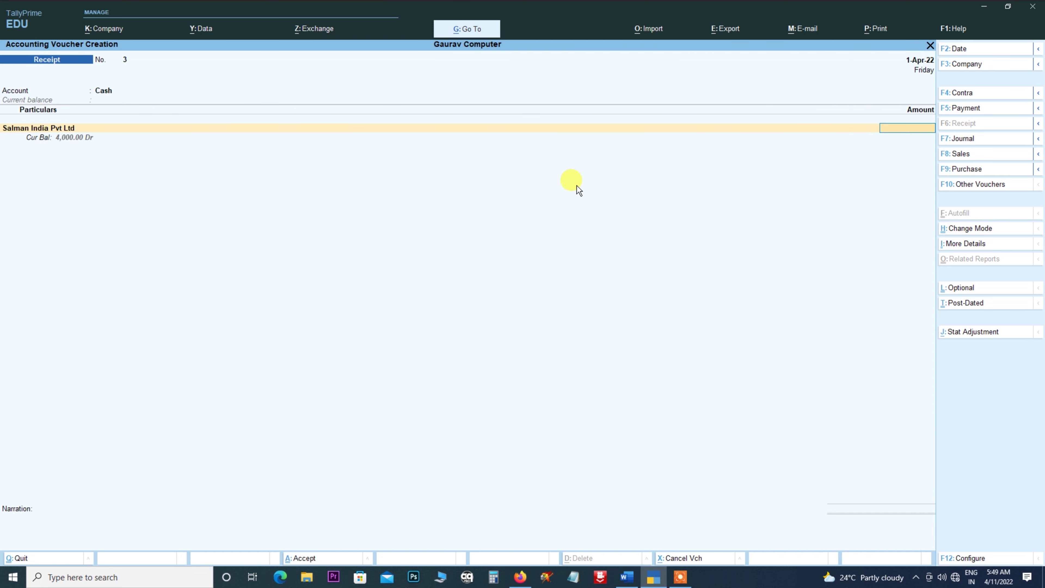
type("4000")
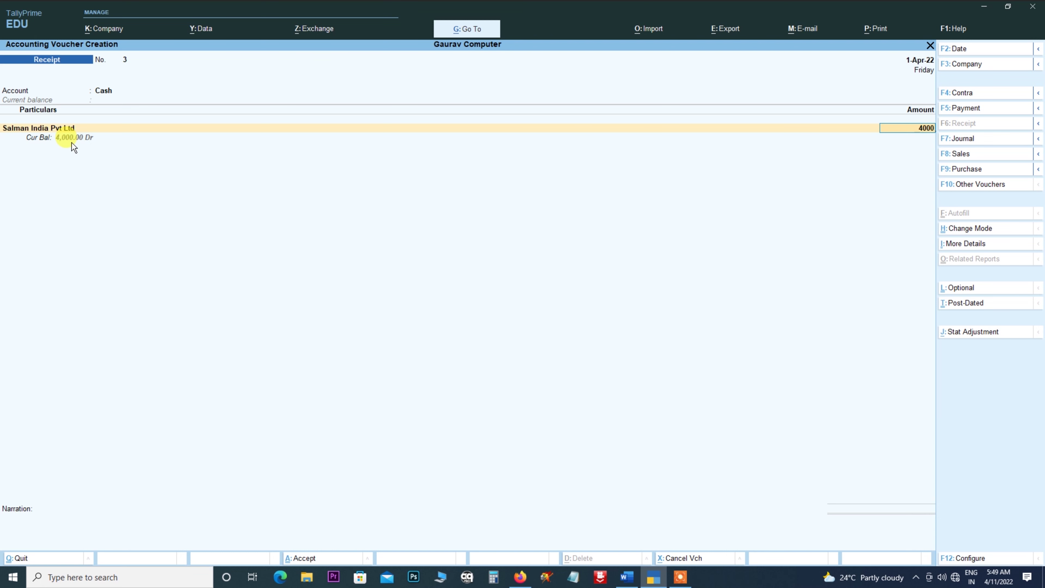
key("Return")
key("Return")
key("Return")
key("Return")
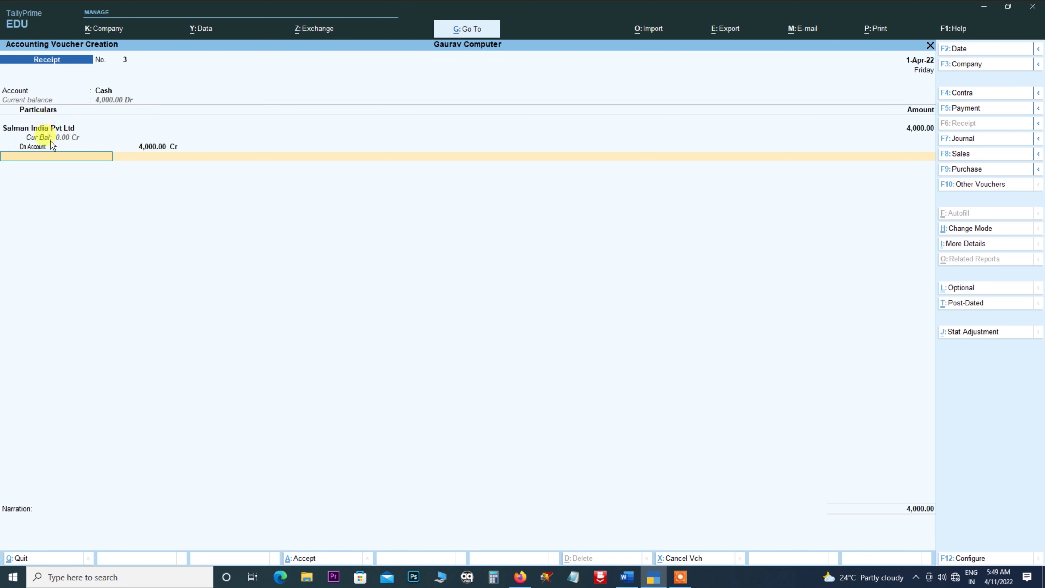
key("Return")
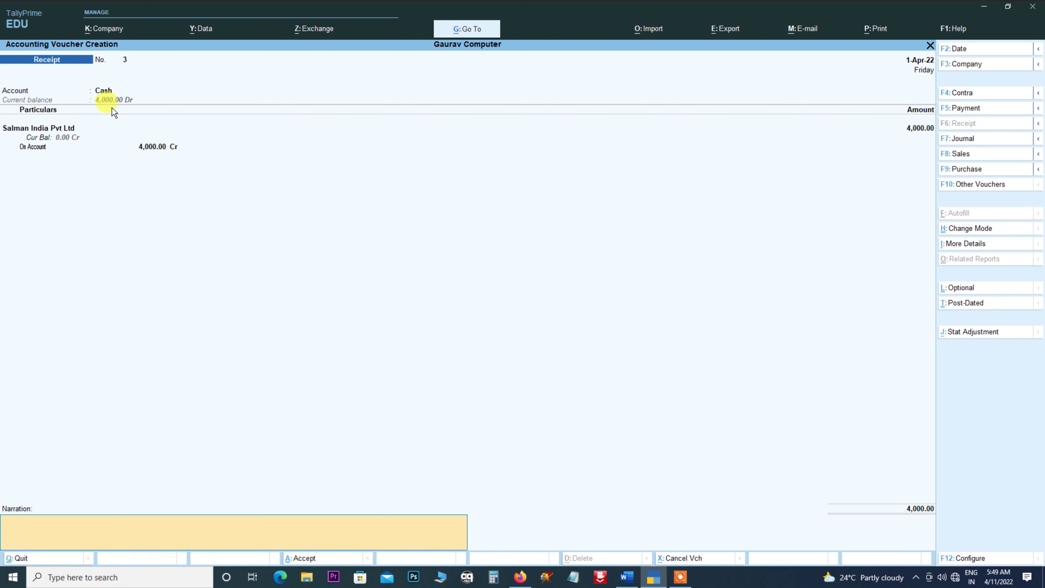
Step: Check the third receipt entry in Word, return to TallyPrime and save the Cash receipt voucher without a narration
left_click(625, 579)
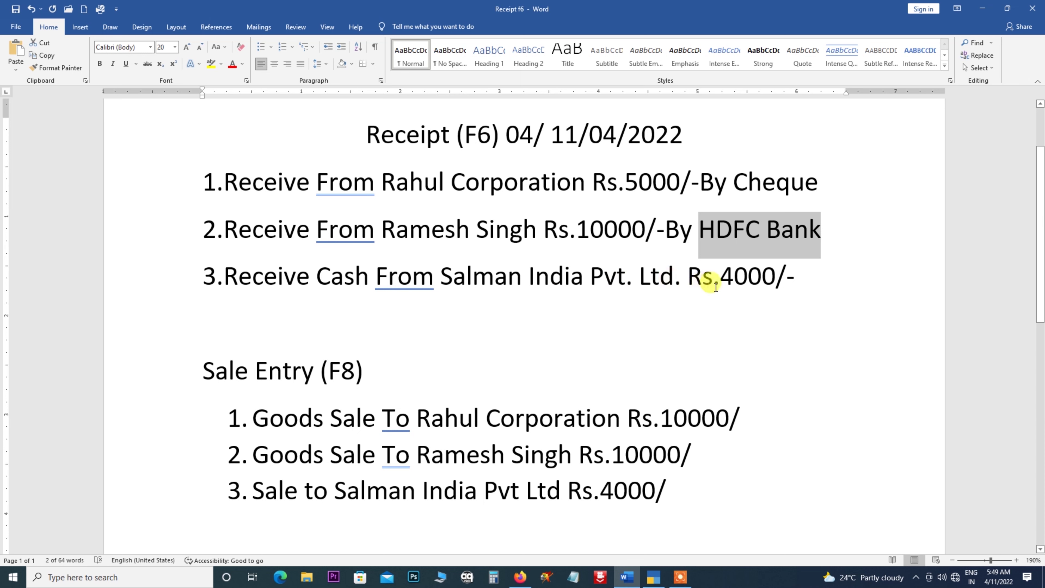
left_click(983, 8)
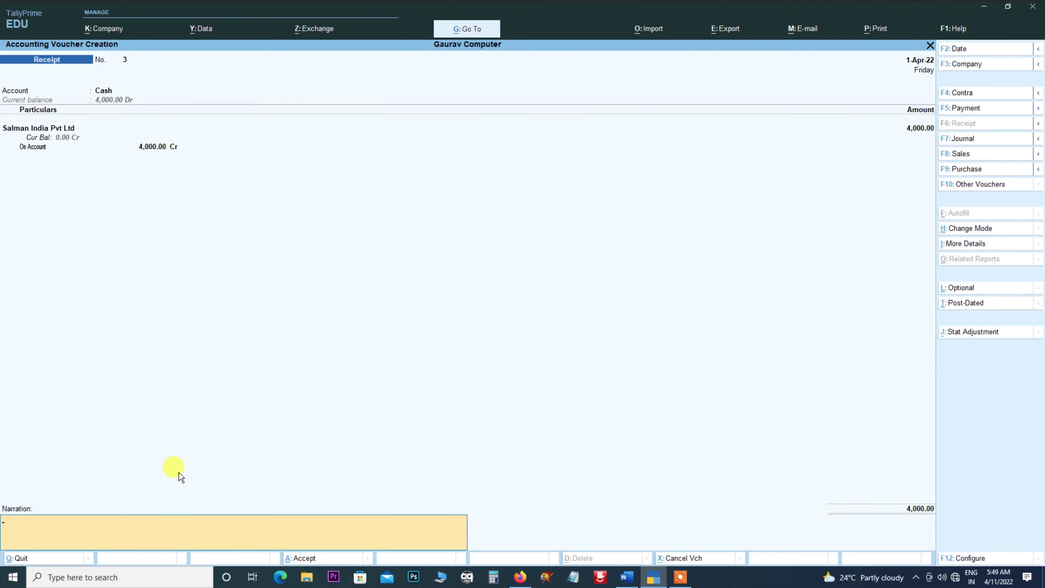
key("Return")
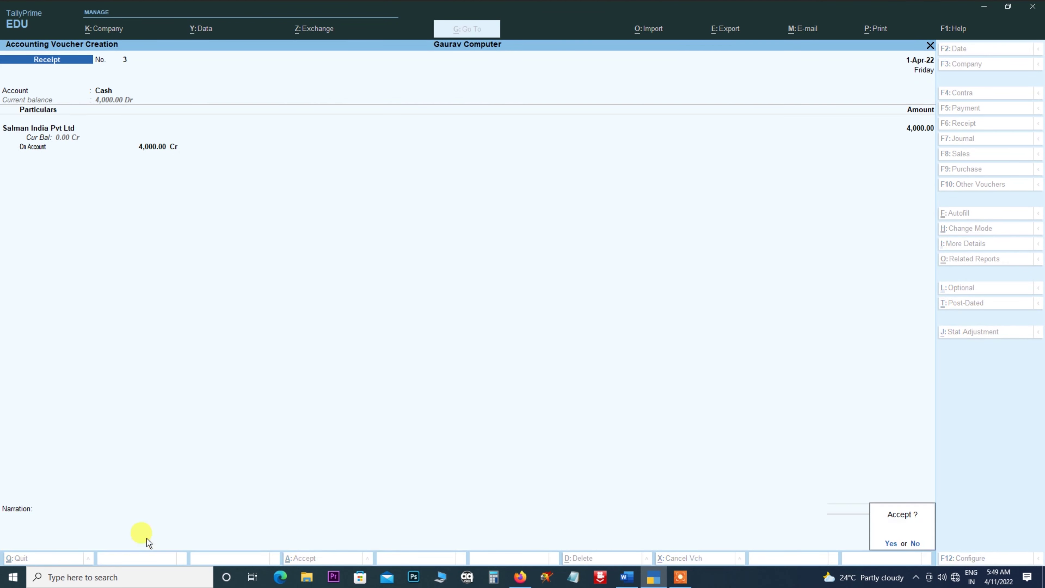
key("Return")
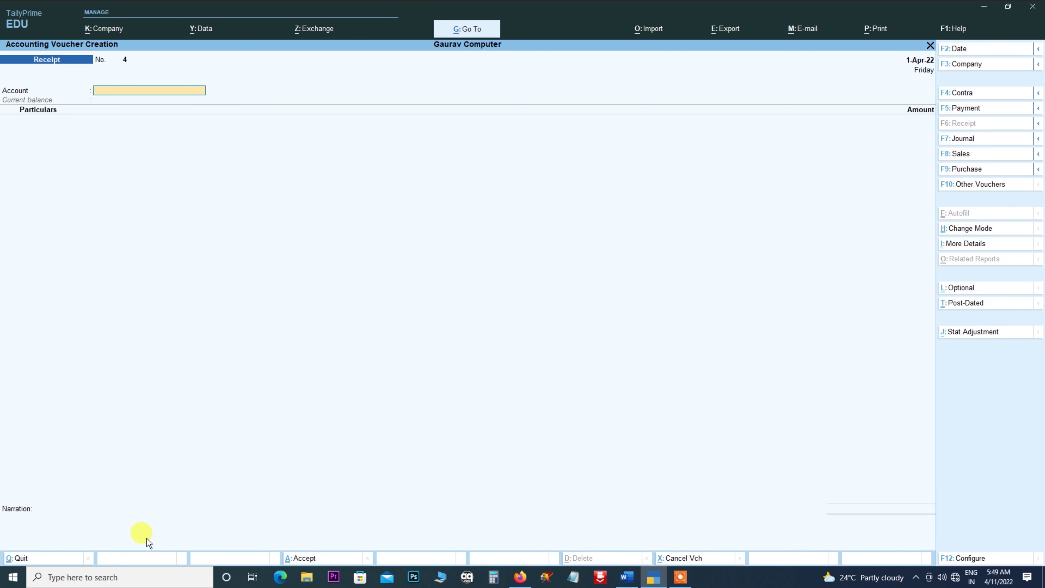
Step: Review the three saved receipt vouchers one after another and compare them with the receipt entries in the Word document
key("Page_Up")
key("Page_Up")
key("Page_Up")
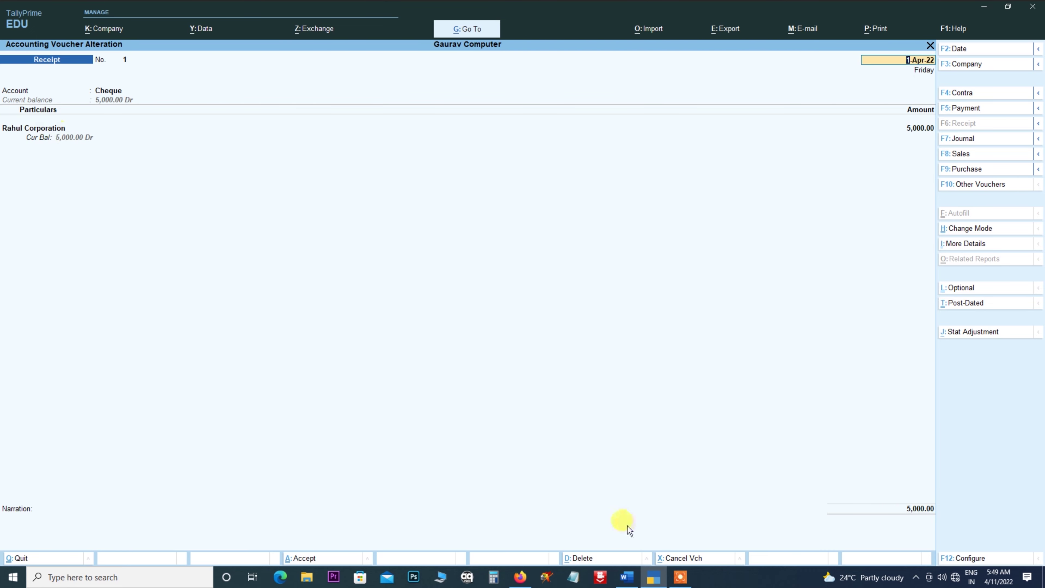
left_click(627, 576)
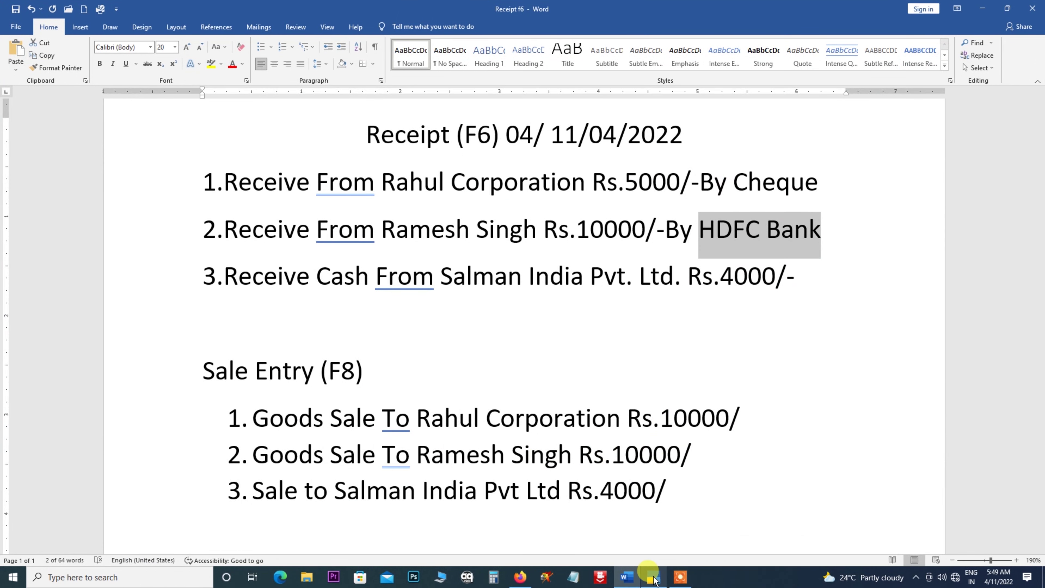
left_click(687, 583)
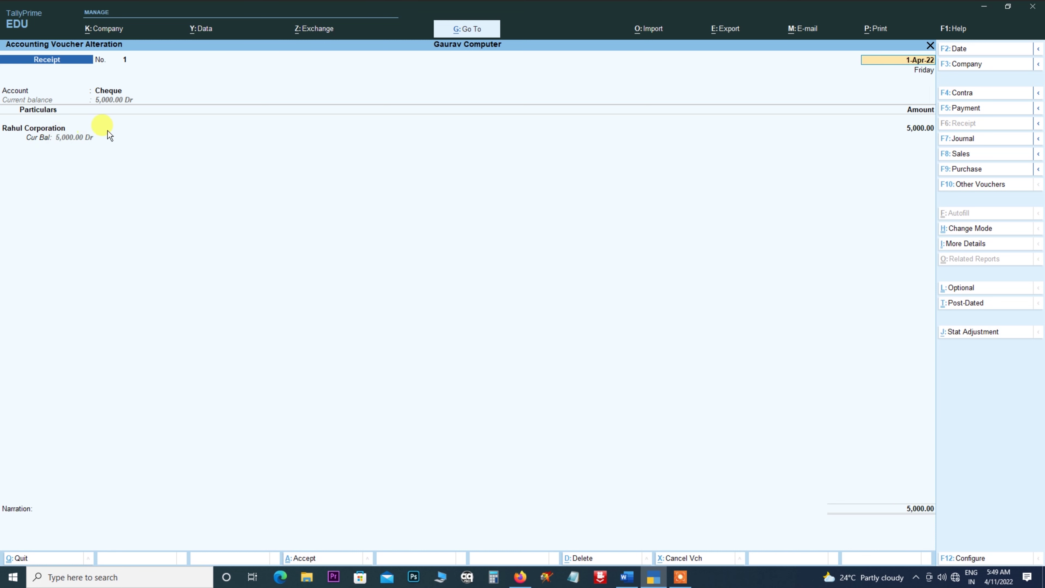
key("Page_Down")
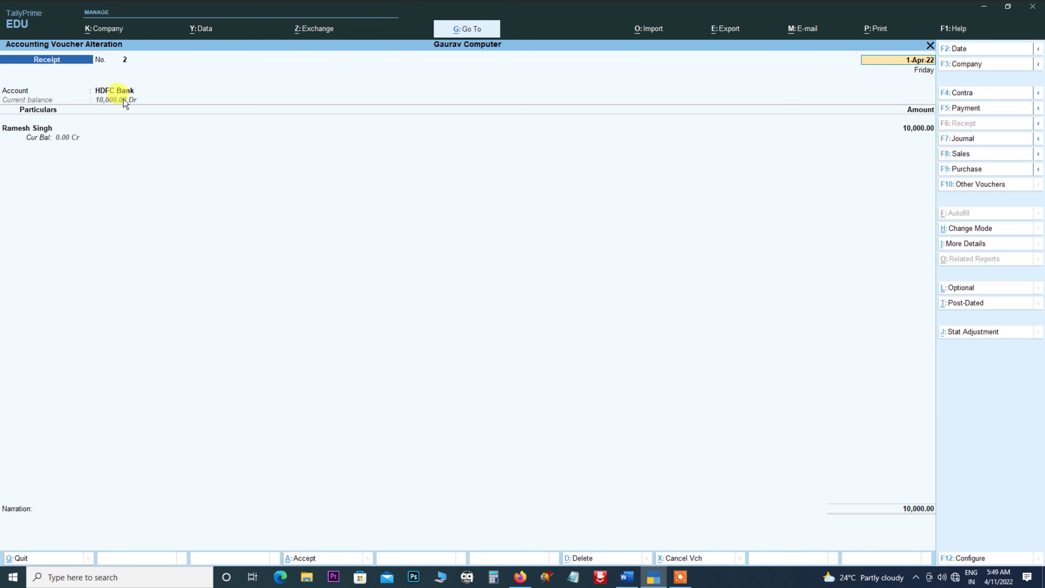
key("Page_Down")
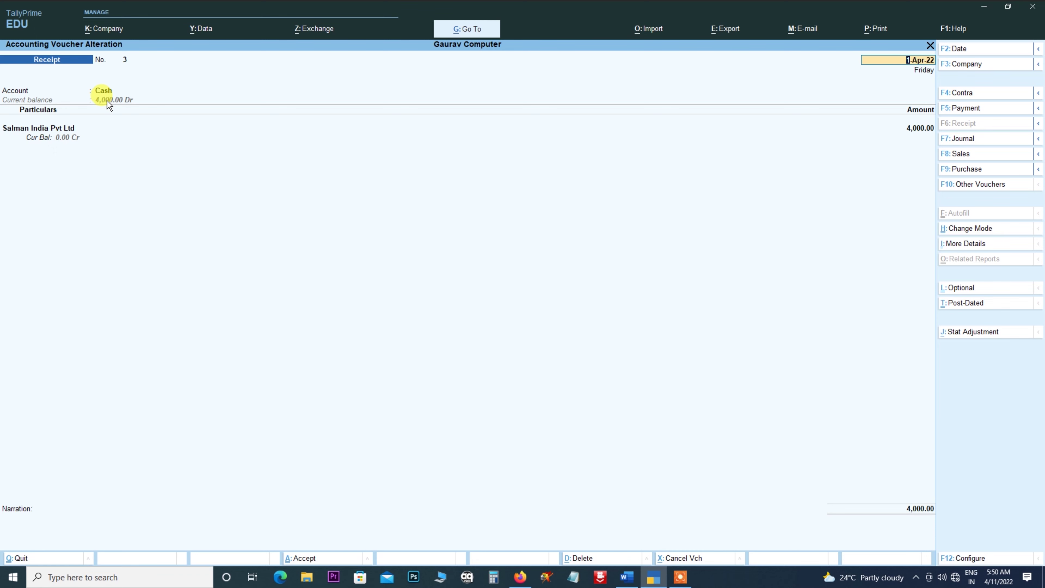
Step: Delete the three saved receipt vouchers for Cash, HDFC Bank and Cheque, starting with the Cash voucher
key("alt+d")
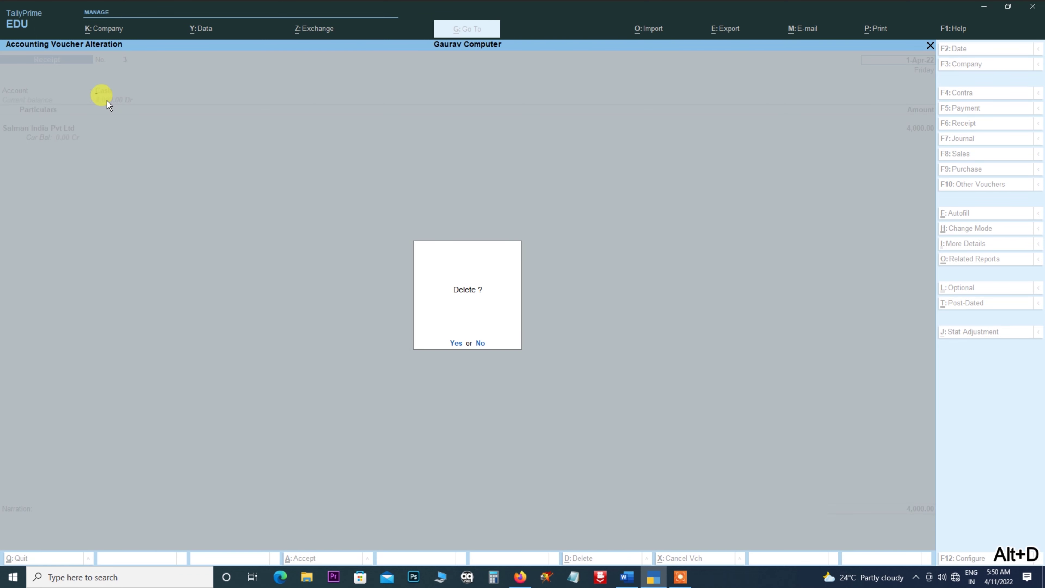
key("y")
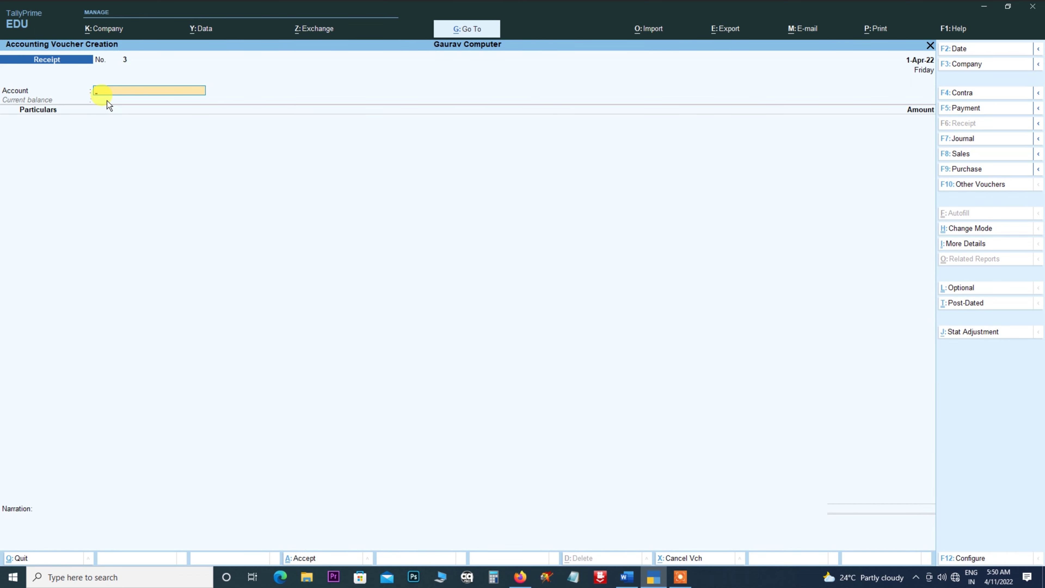
key("Page_Up")
key("alt+d")
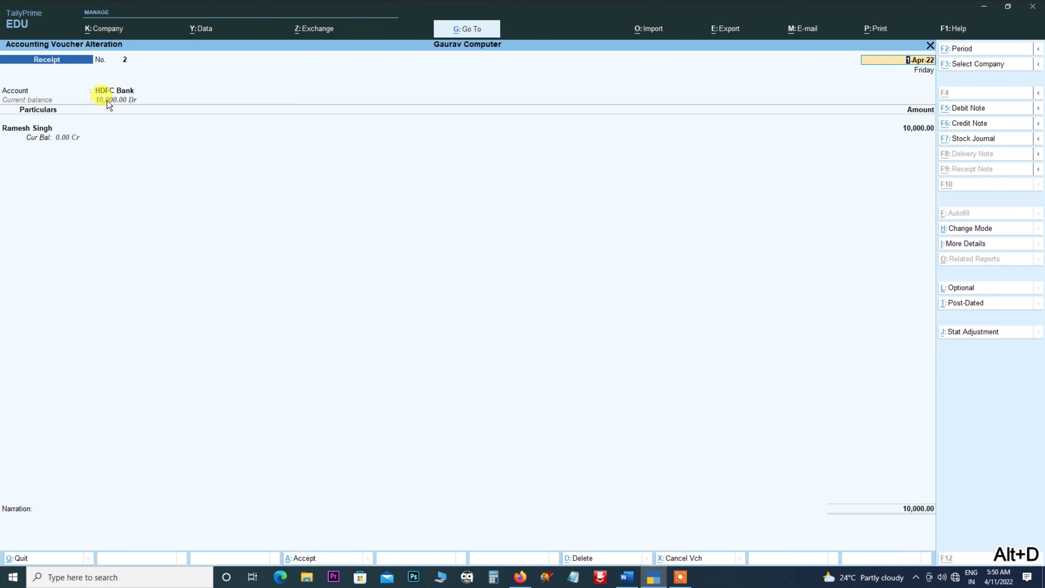
key("y")
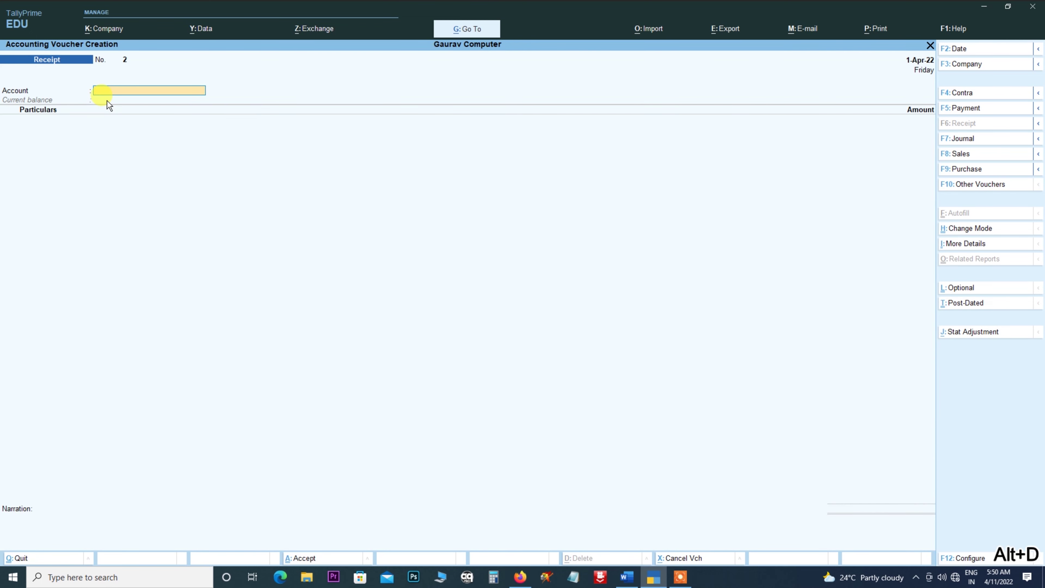
key("Page_Up")
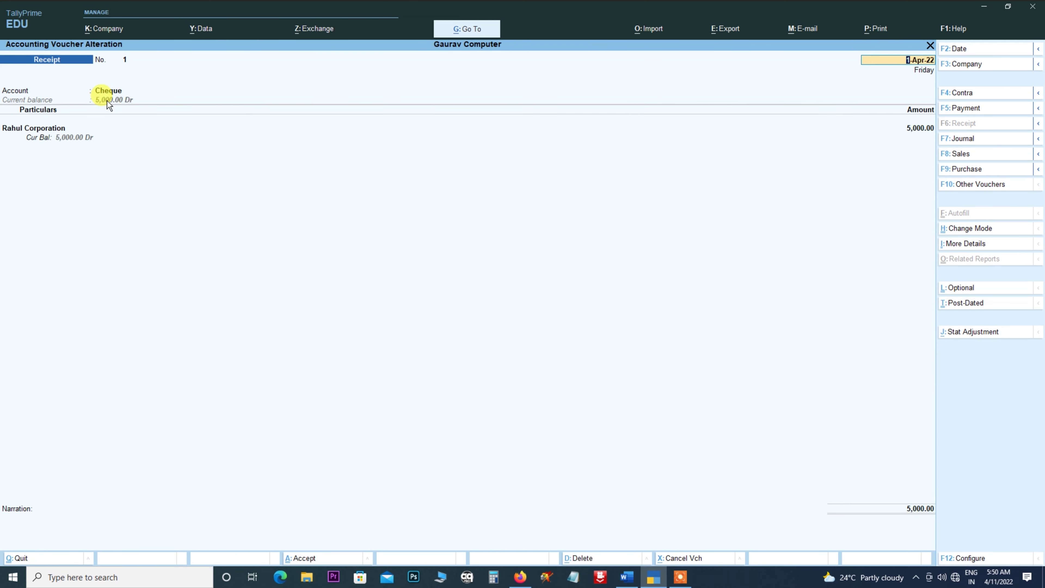
key("alt+d")
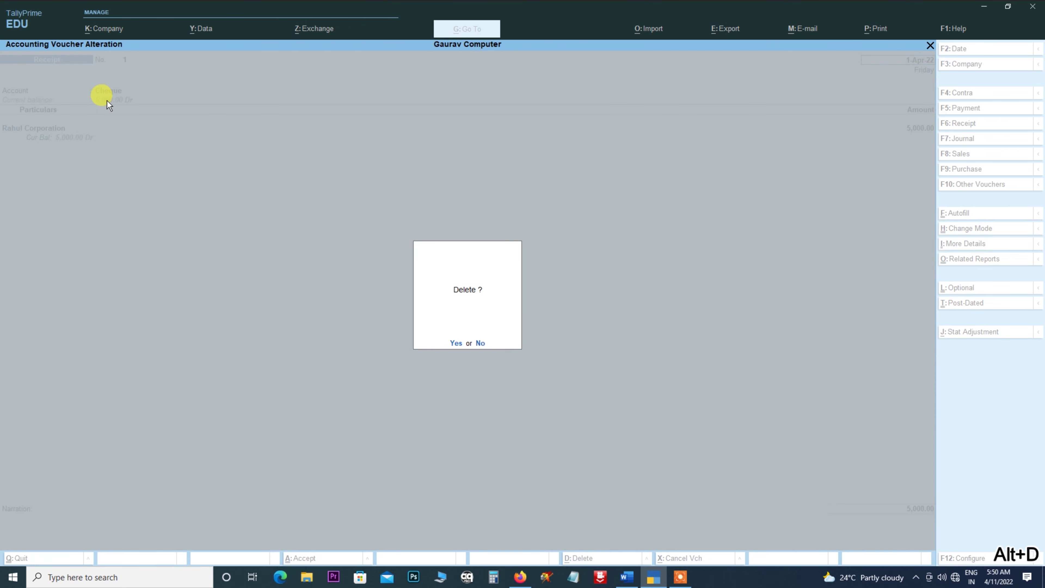
key("y")
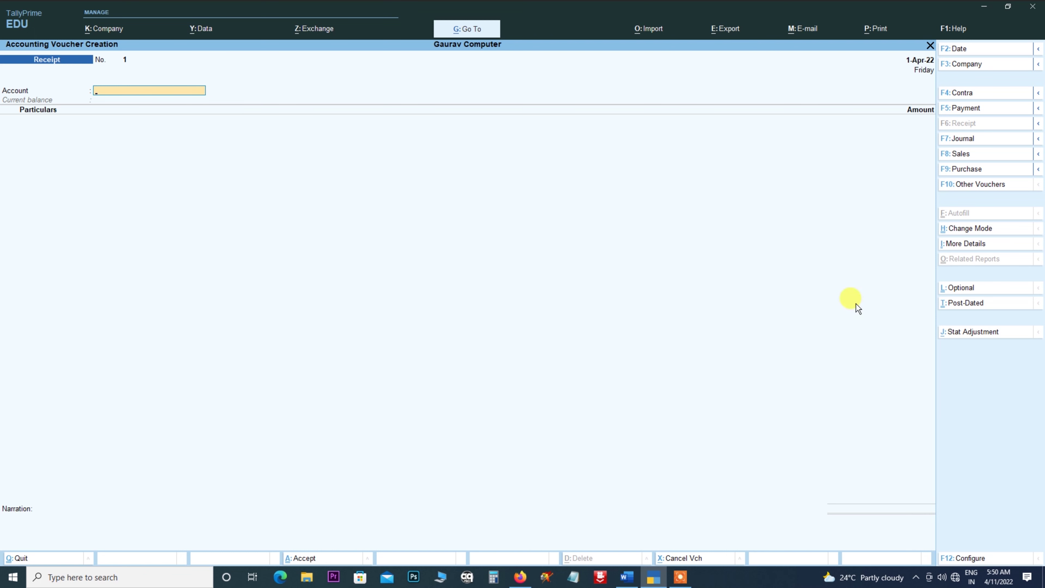
Step: Change the receipt voucher mode to Double Entry and accept the voucher configuration
left_click(947, 228)
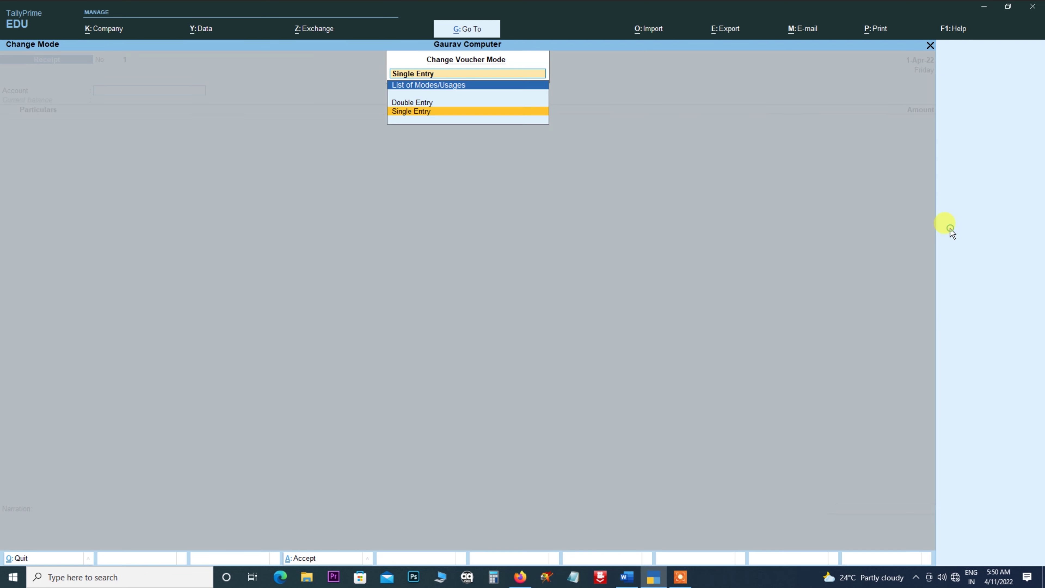
left_click(406, 103)
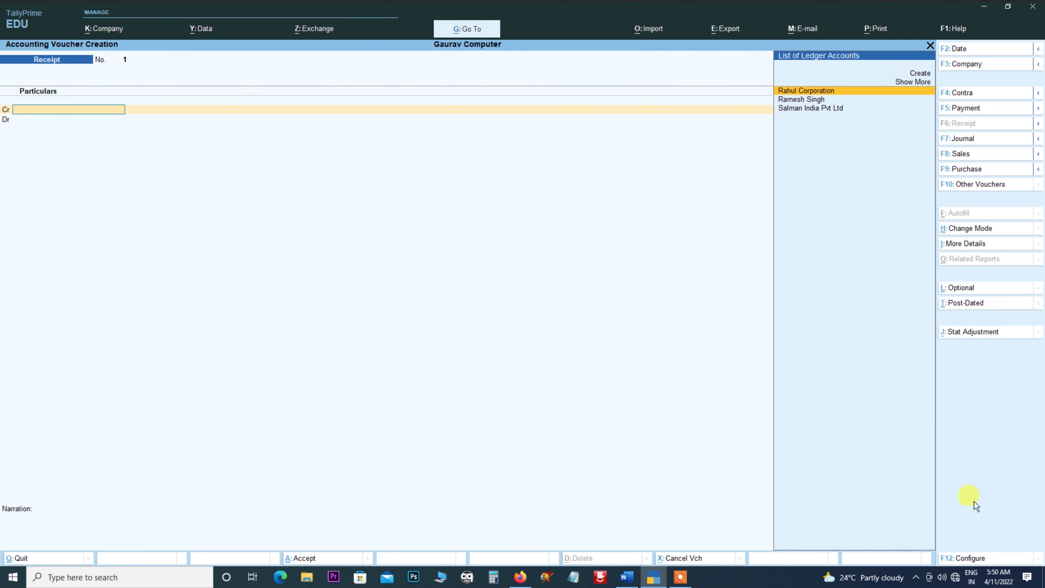
left_click(955, 558)
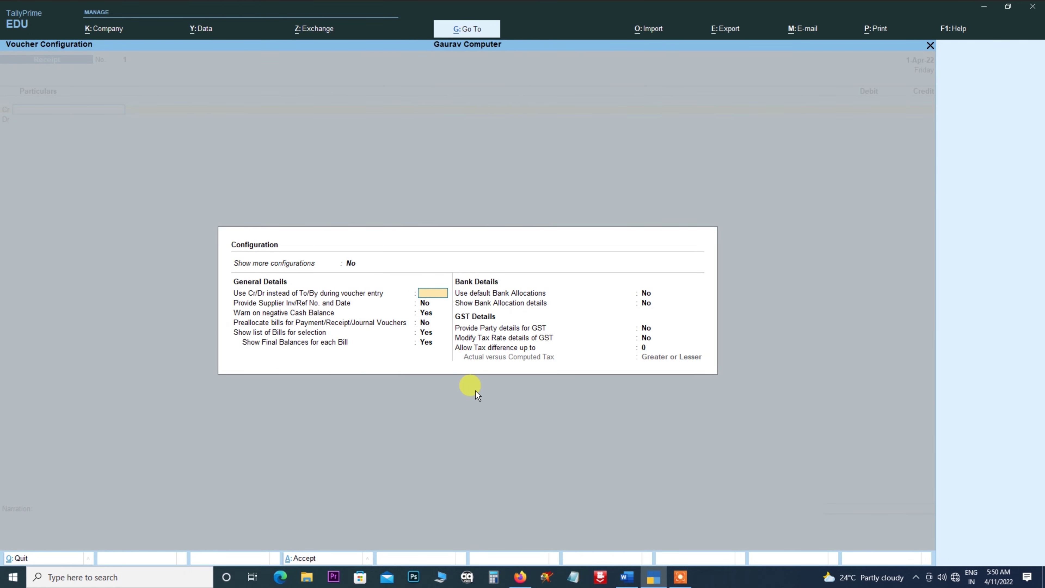
key("ctrl+a")
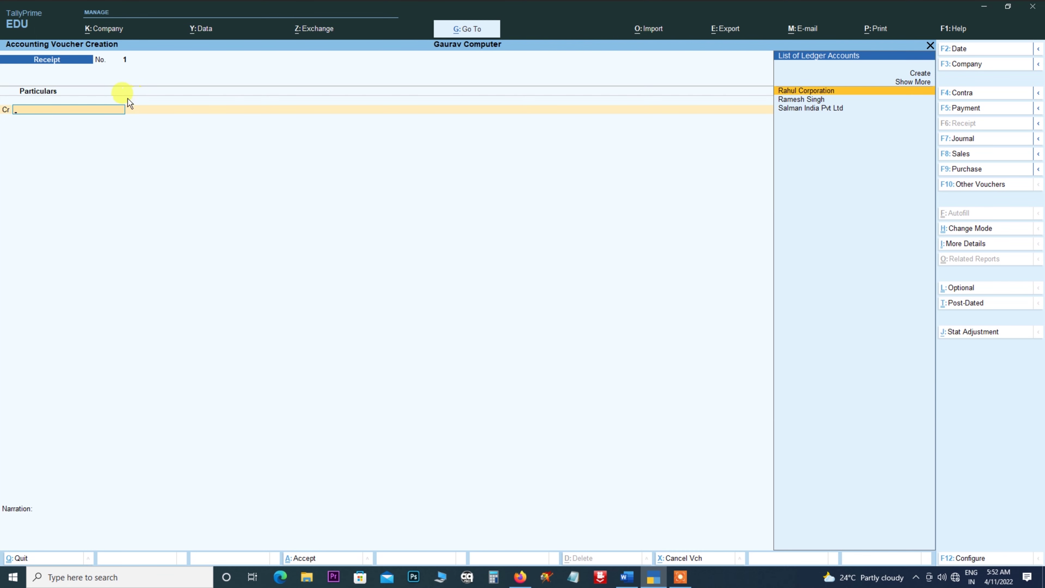
Step: Check the first receipt entry in Word, return to TallyPrime and credit Rahul Corporation with 5000
left_click(630, 578)
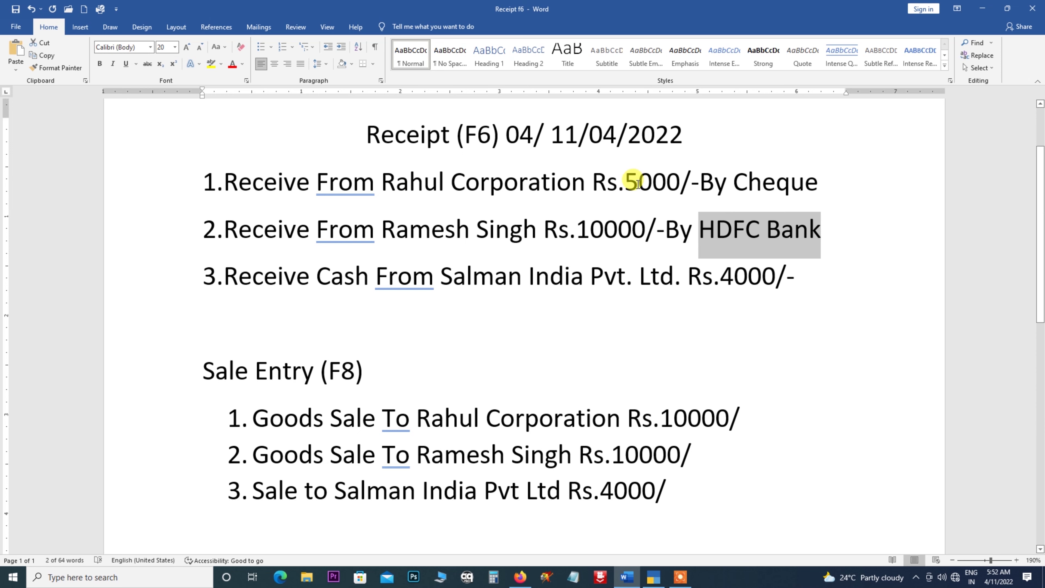
left_click(983, 10)
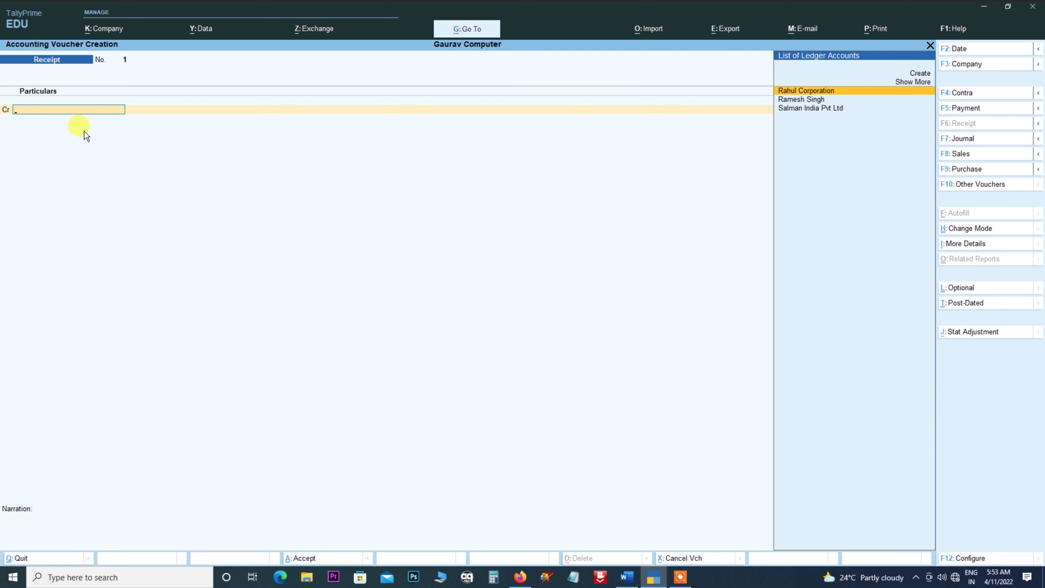
key("Down")
key("Up")
key("Return")
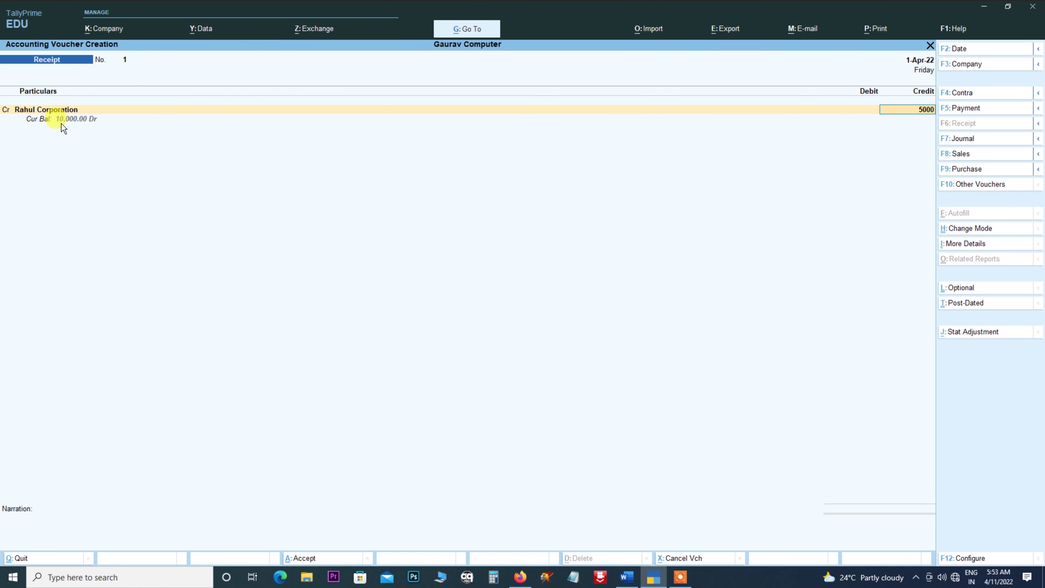
Step: Recheck the entry in Word, return to TallyPrime and allocate Rahul Corporation's 5,000.00 as On Account in the bill-wise details
left_click(627, 577)
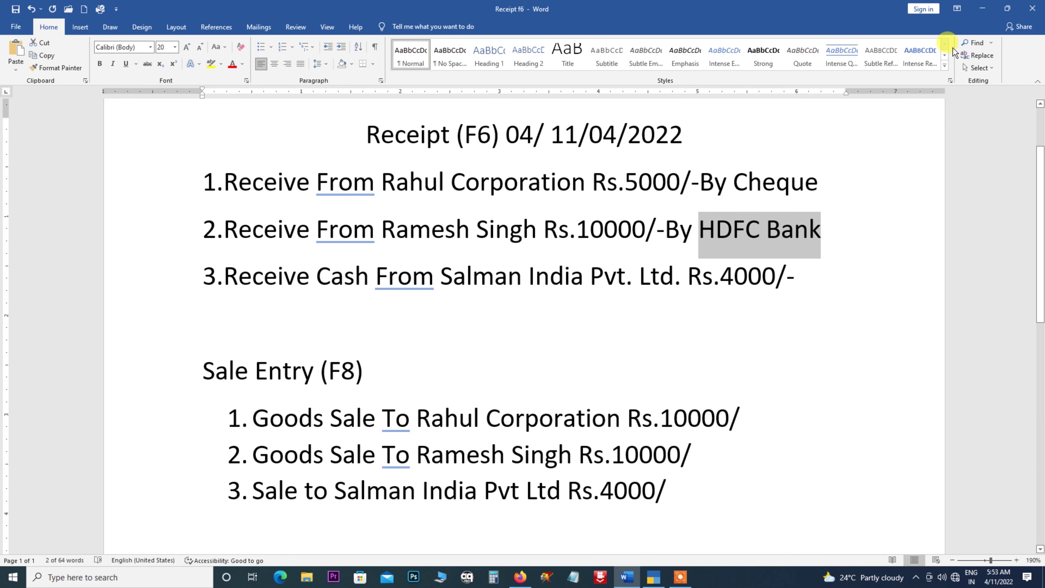
key("alt+Tab")
key("Return")
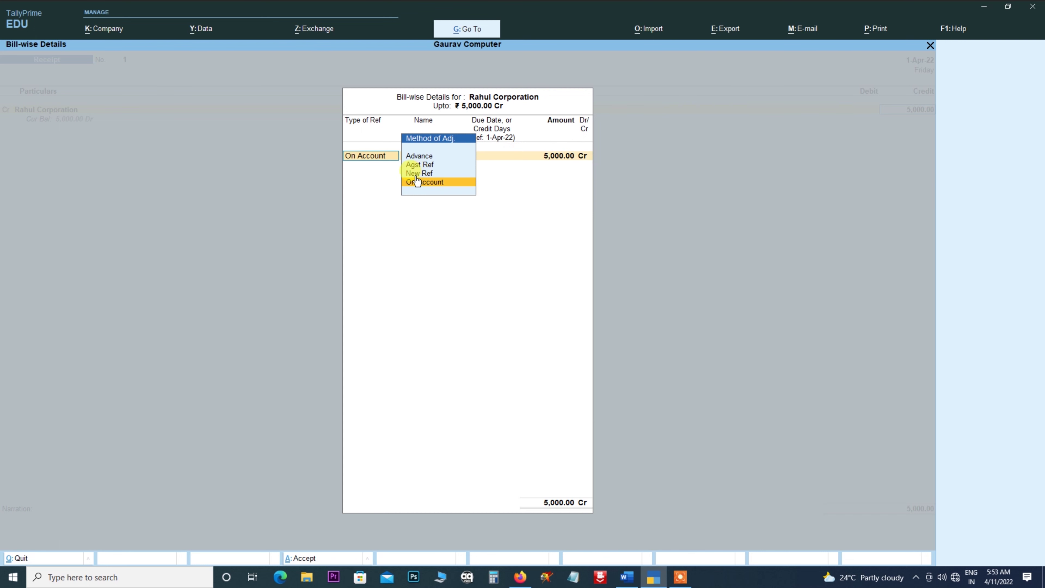
key("Return")
key("Return")
key("Return")
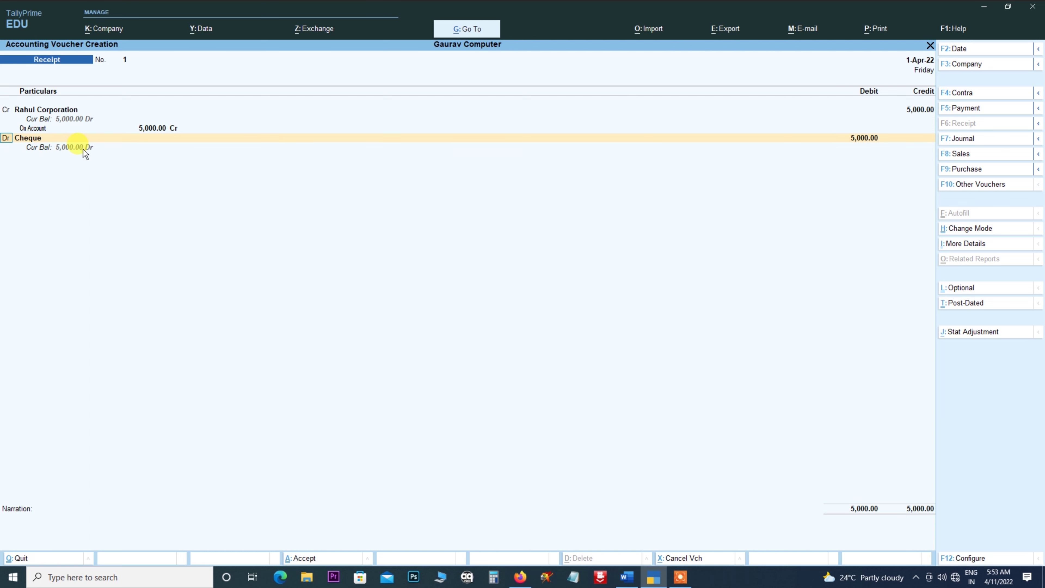
Step: Enter Cheque as the debit ledger of the receipt voucher with an amount of 5,000.00
key("Return")
key("Down")
key("Up")
key("Return")
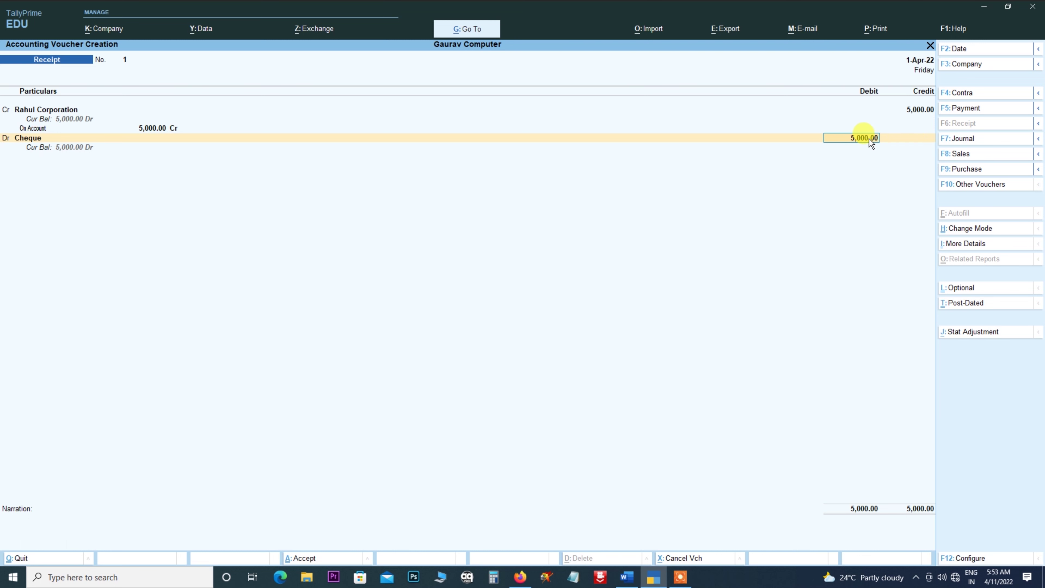
type("5.")
key("Return")
Step: Complete the bank allocation of 5,000.00 for Cheque as Cheque/DD, leaving the instrument number and bank name blank
key("Return")
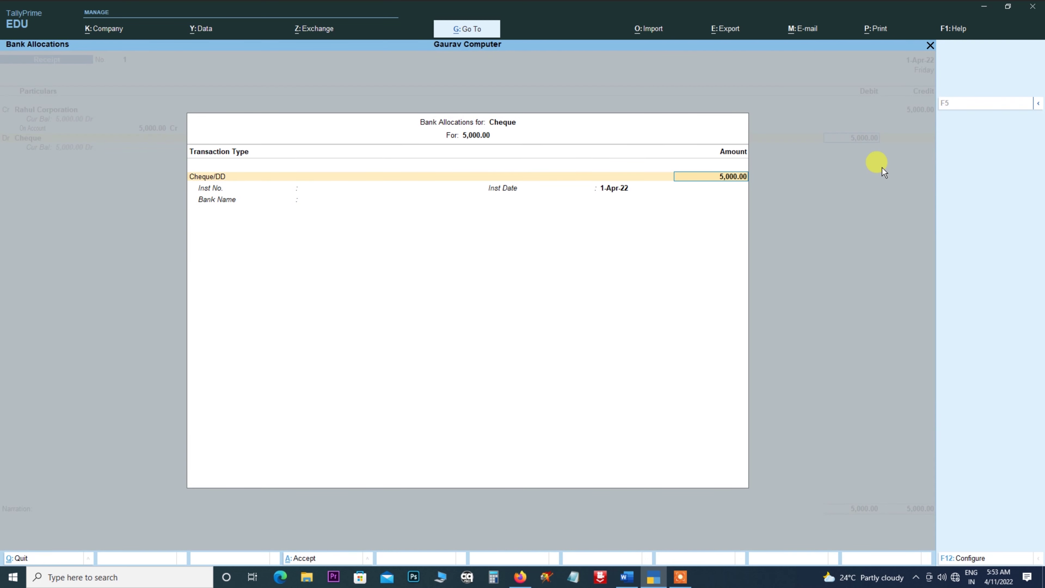
key("Return")
key("Return")
key("Return")
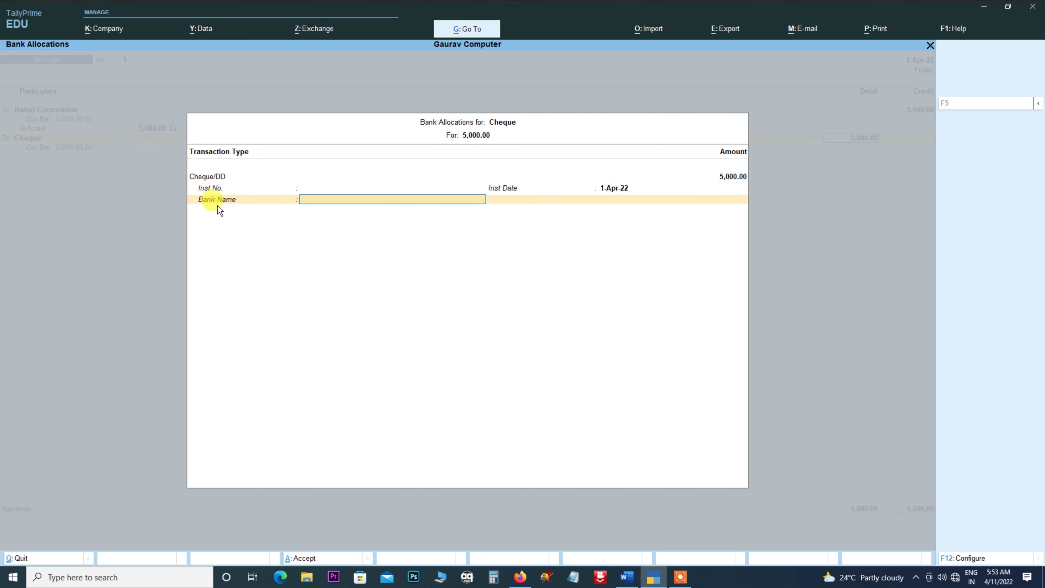
key("Return")
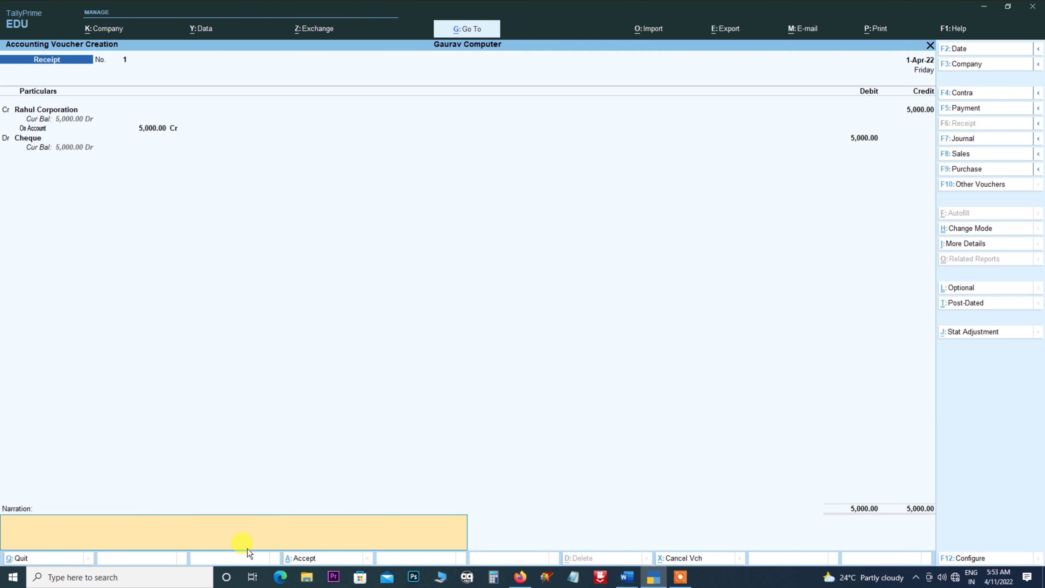
Step: Check the first receipt entry in Word, return to TallyPrime and save the double-entry Cheque receipt voucher without a narration
left_click(626, 576)
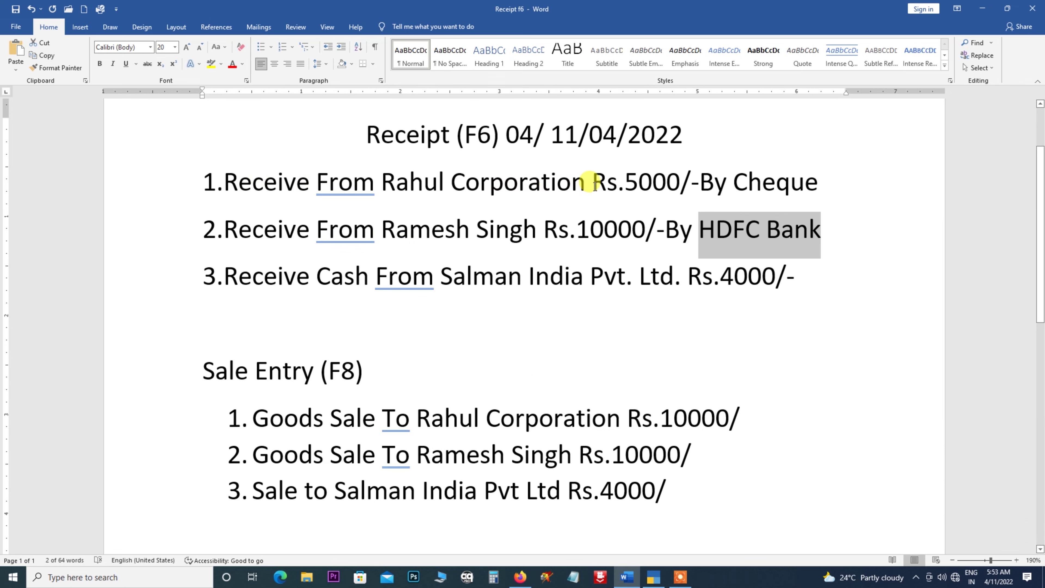
left_click(983, 8)
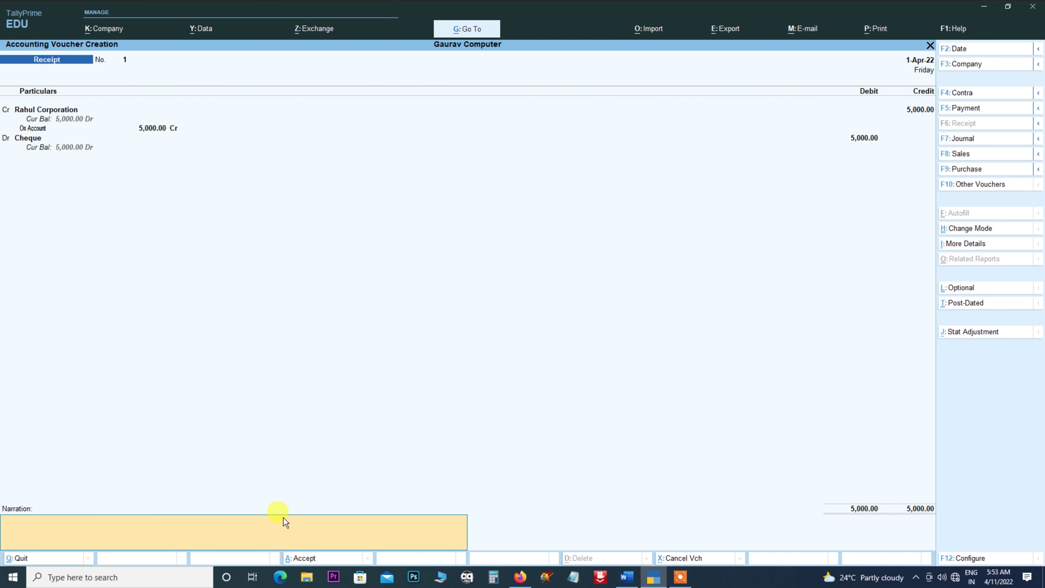
key("Return")
key("Return")
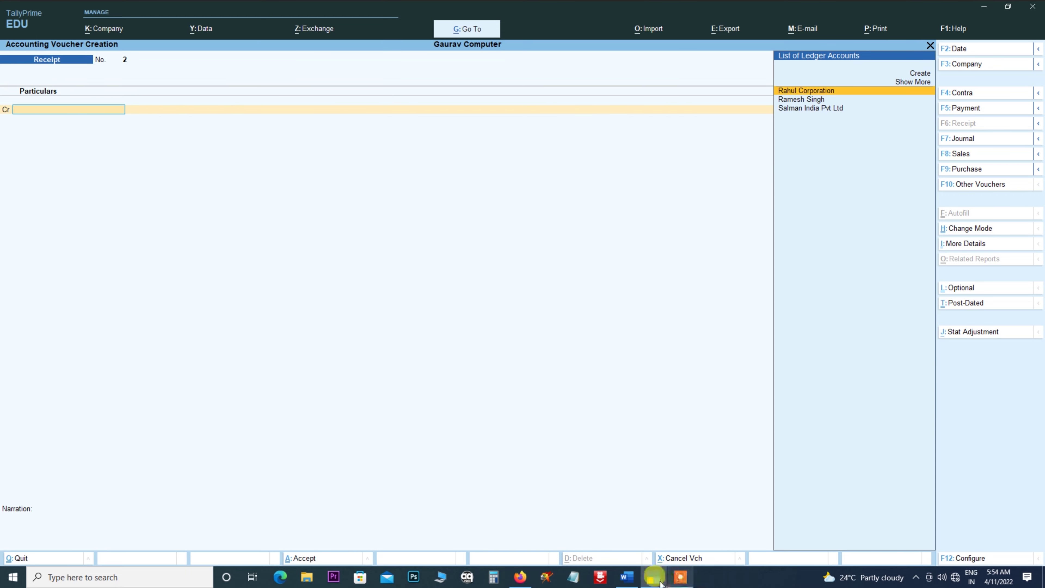
Step: Check the second receipt entry in Word, return to TallyPrime and credit that individual party's ledger with 10,000.00 as On Account
left_click(625, 578)
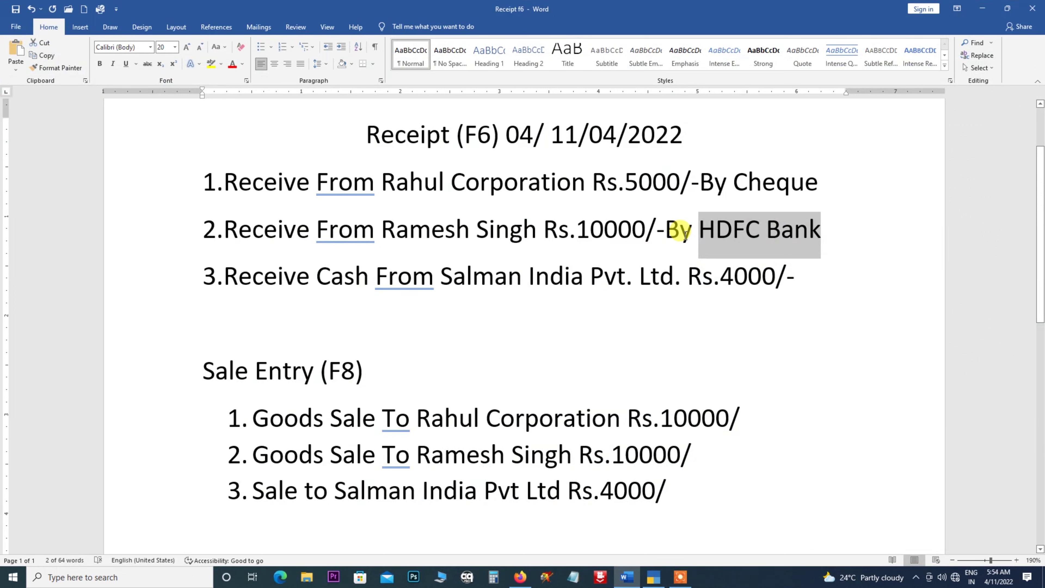
left_click(654, 576)
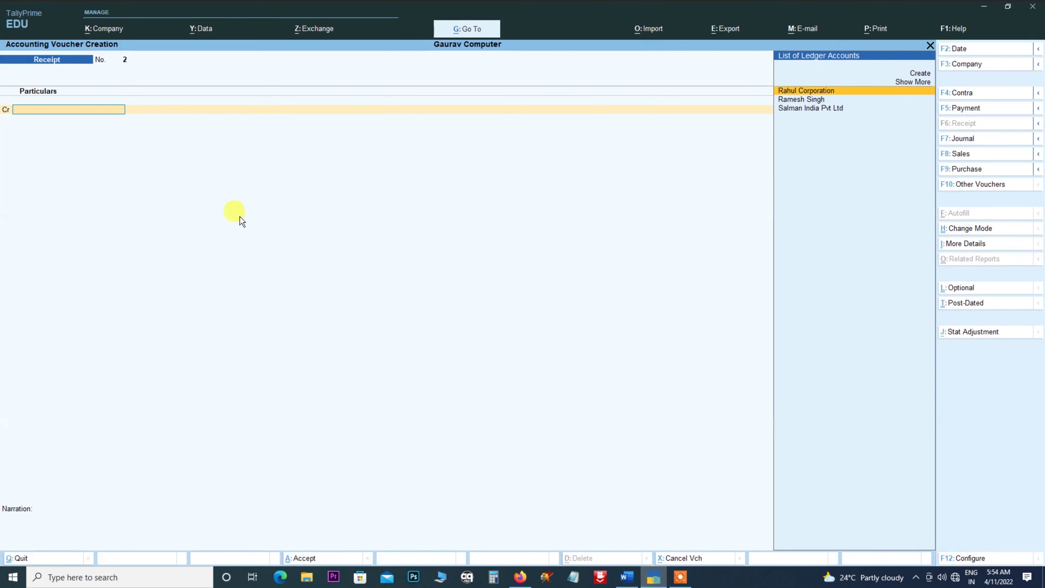
key("Down")
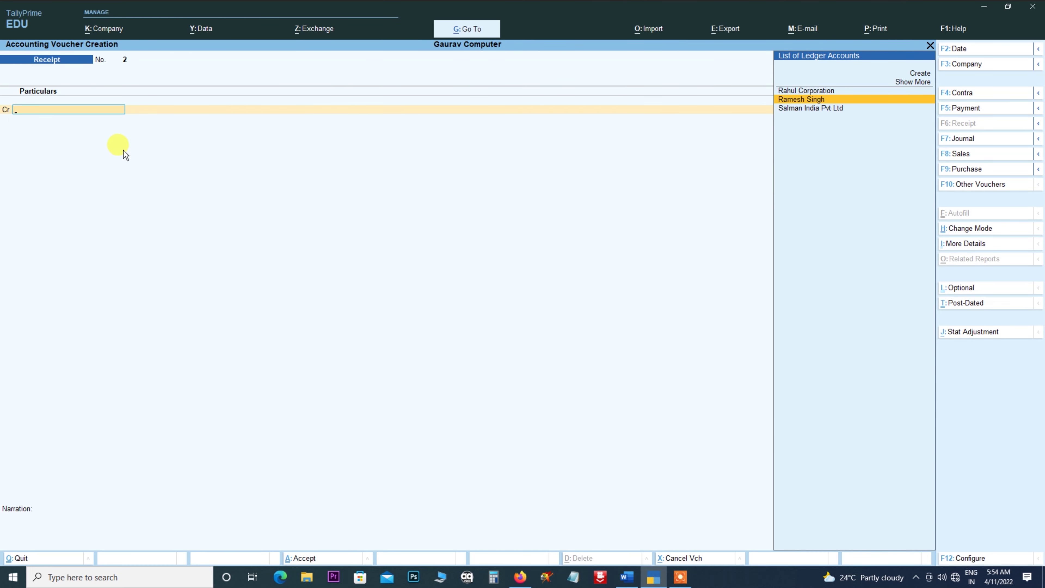
key("Return")
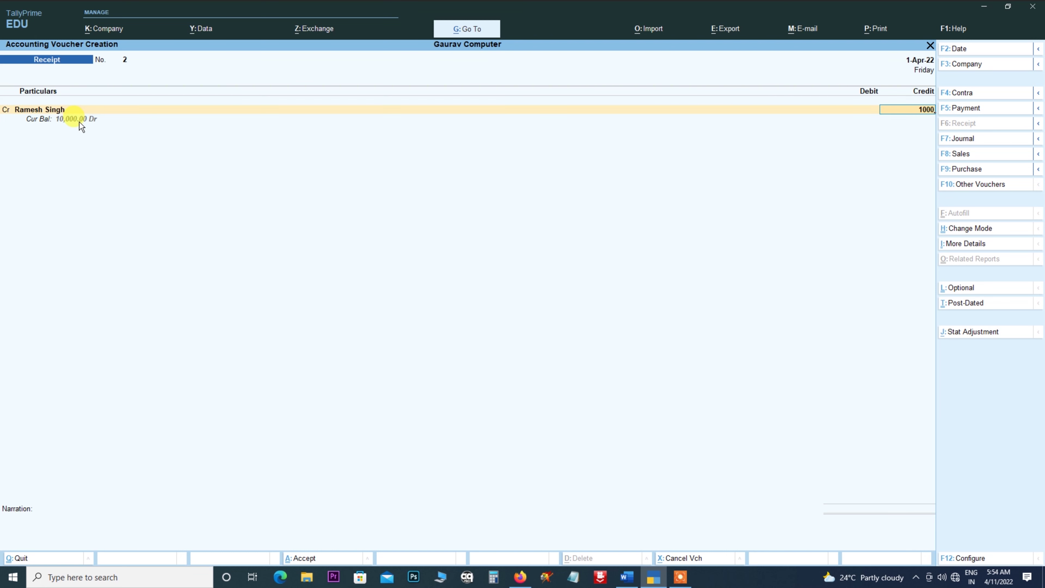
type("10000")
key("Return")
key("Return")
key("Return")
key("Return")
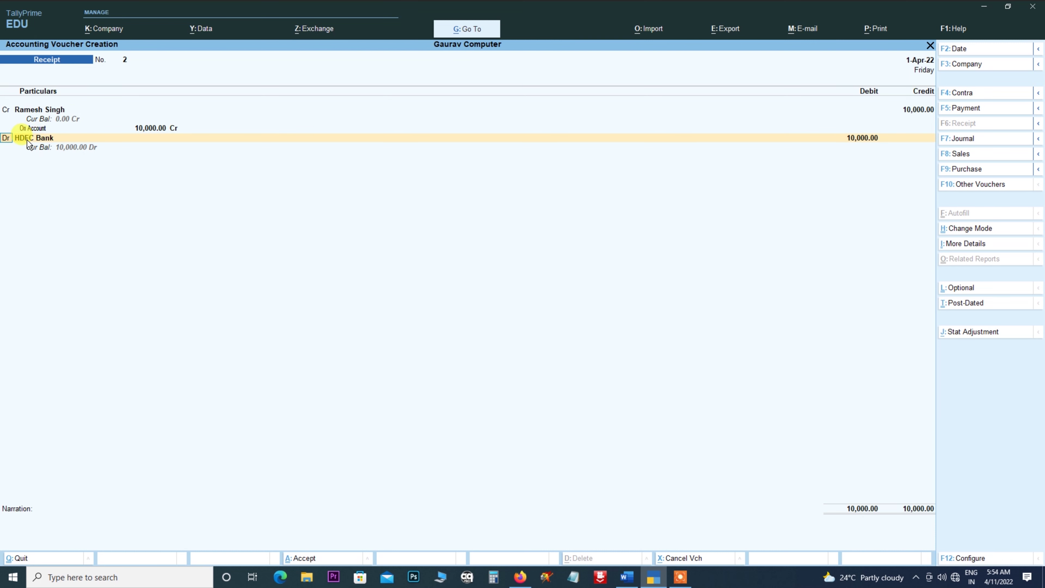
Step: Debit HDFC Bank with 10,000.00 and complete its Cheque/DD bank allocation, leaving the instrument number and bank name blank
key("Return")
key("Return")
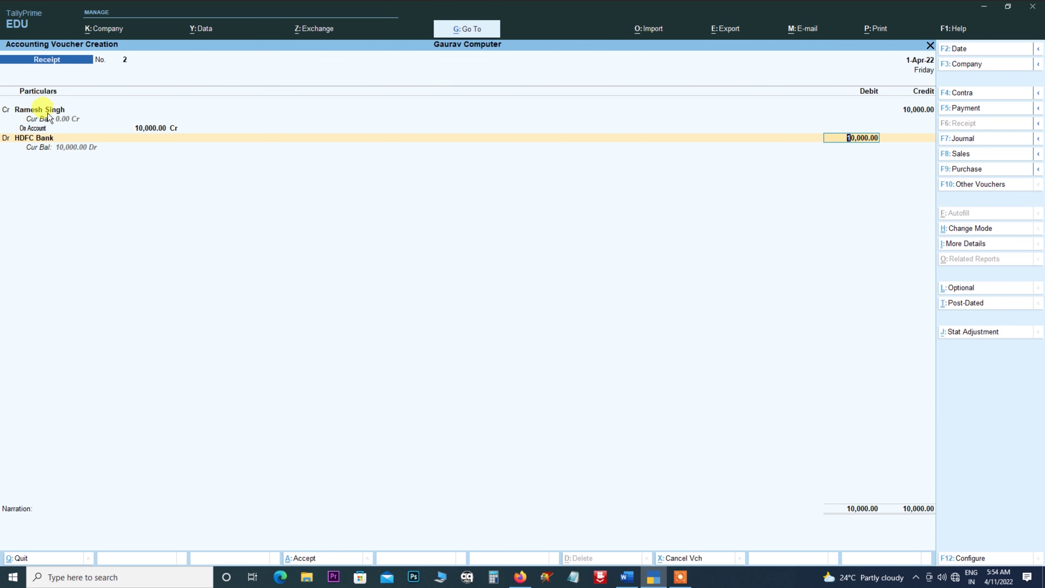
key("Return")
key("Return")
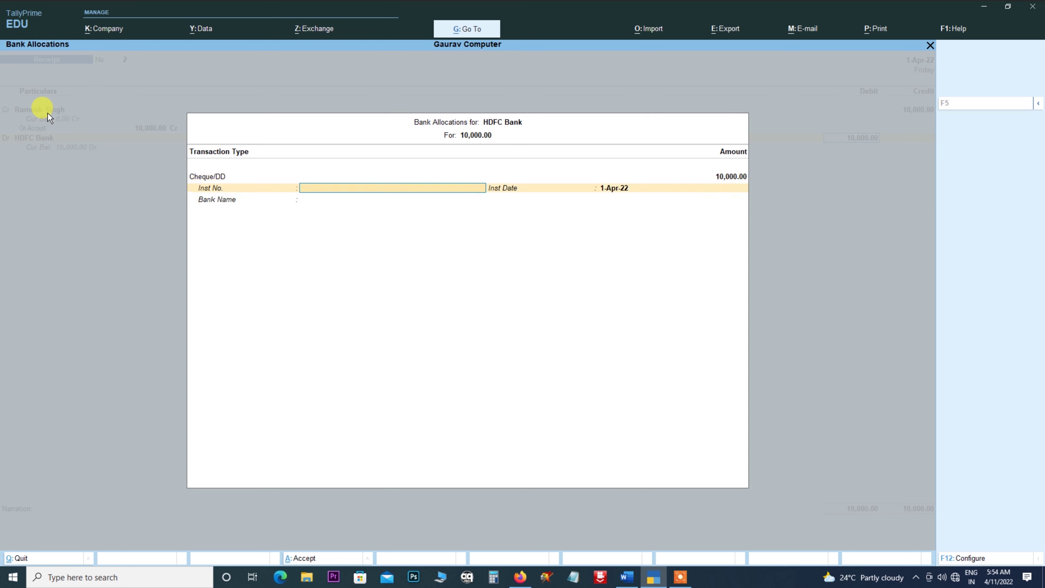
key("Return")
key("Return")
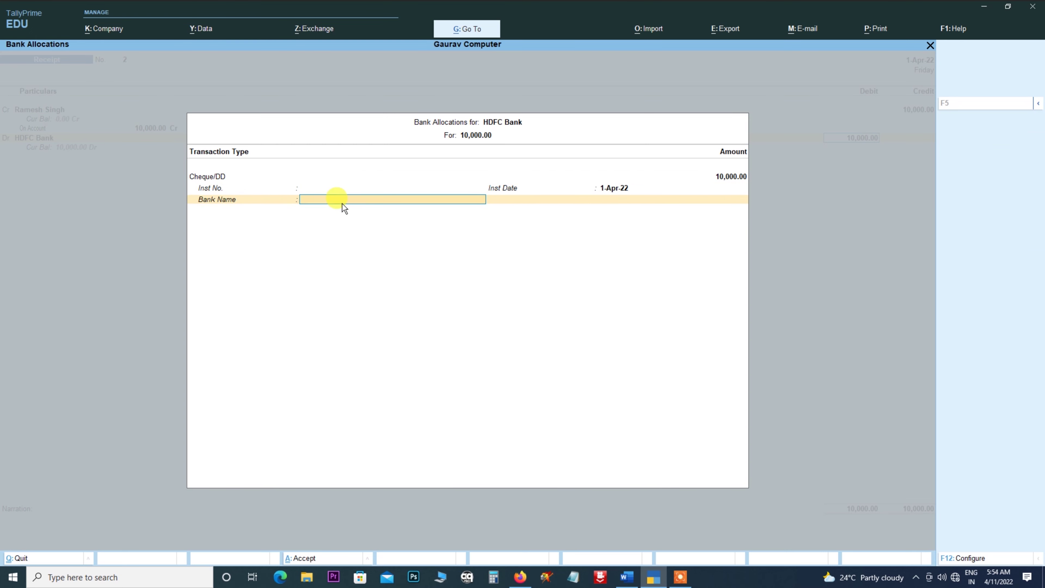
key("Return")
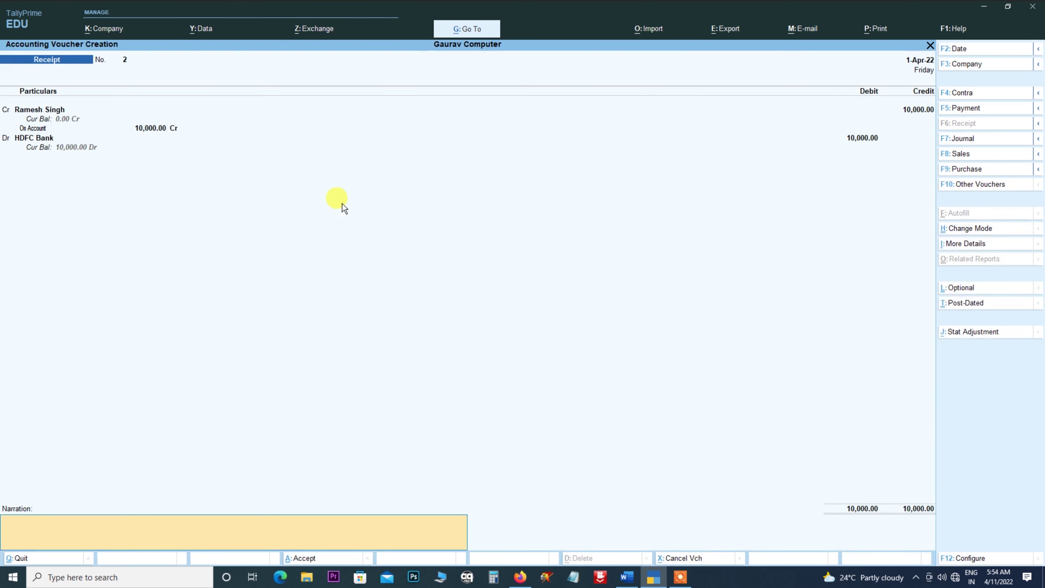
Step: Recheck the second entry in Word, return to TallyPrime and save the HDFC Bank receipt voucher without a narration
left_click(679, 578)
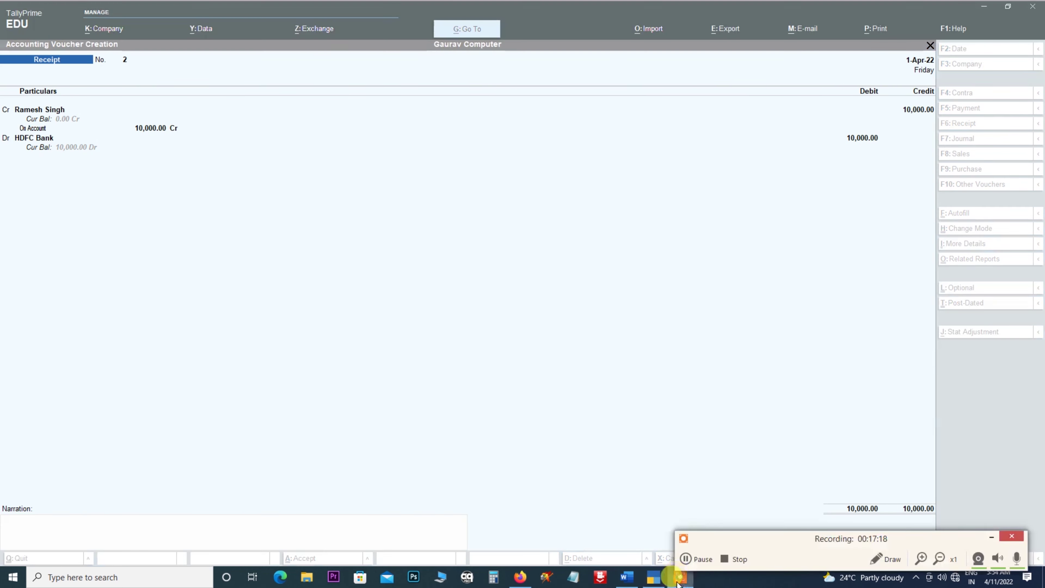
left_click(990, 536)
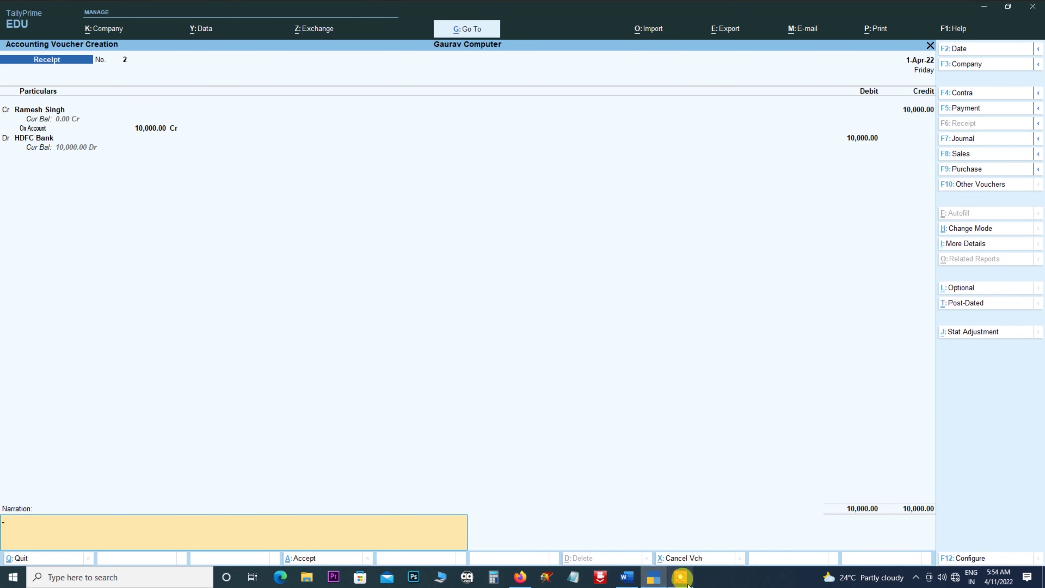
left_click(634, 578)
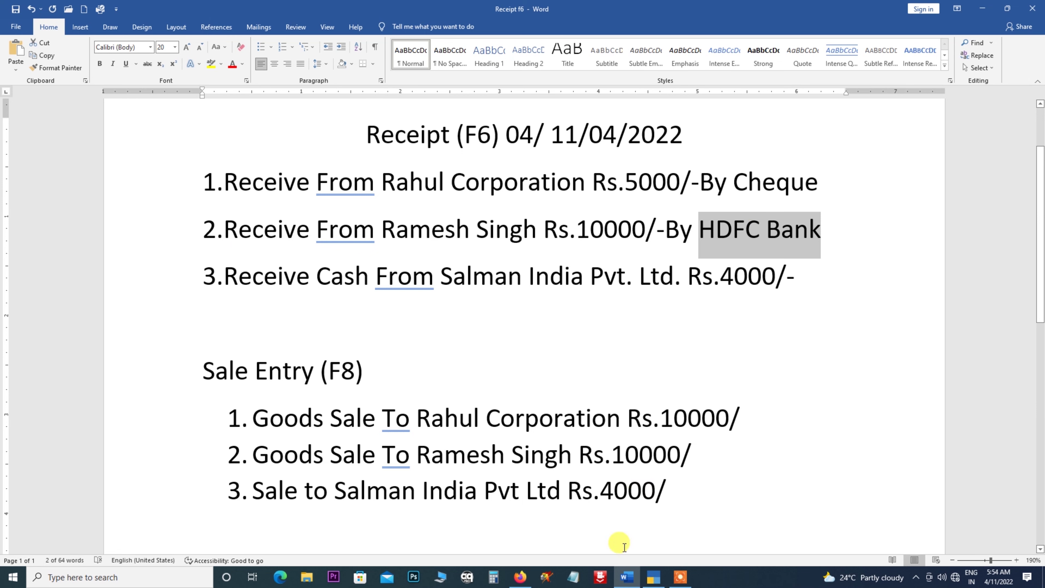
left_click(654, 577)
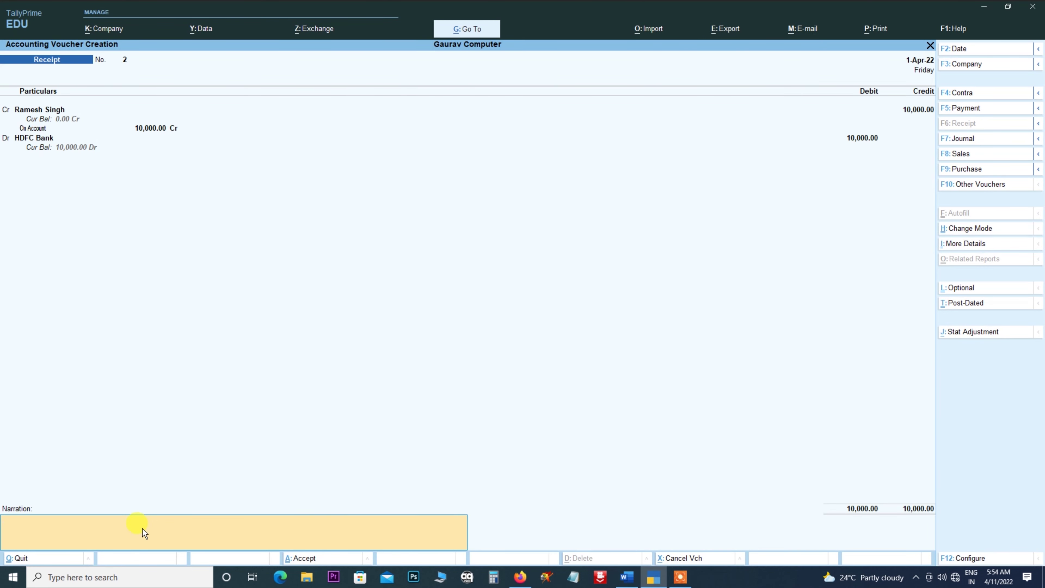
key("Return")
key("Return")
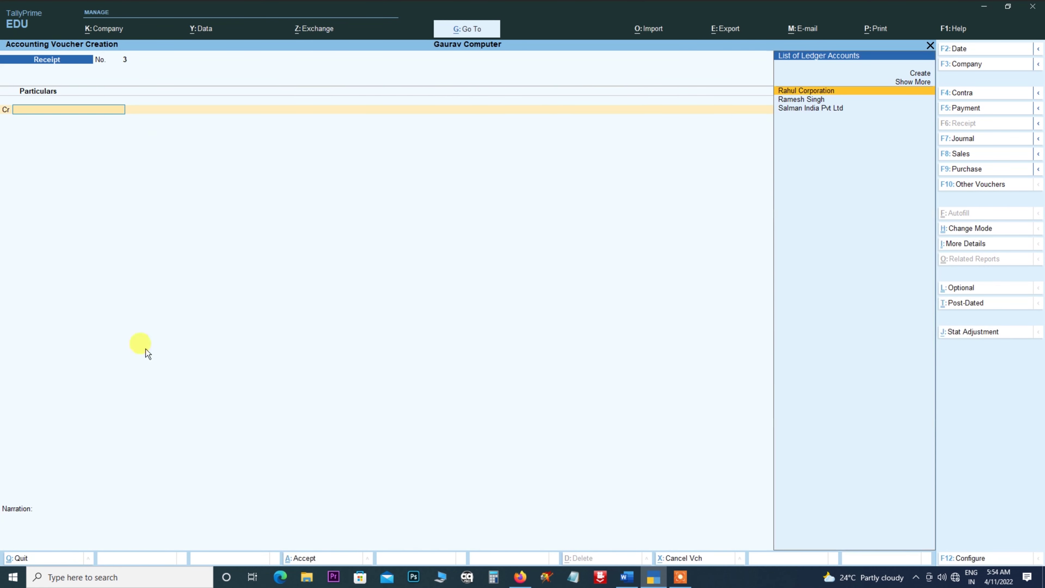
Step: Review the third receipt entry in Word for its party, amount and payment mode, and return to the blank receipt voucher in TallyPrime
left_click(626, 581)
left_click(655, 577)
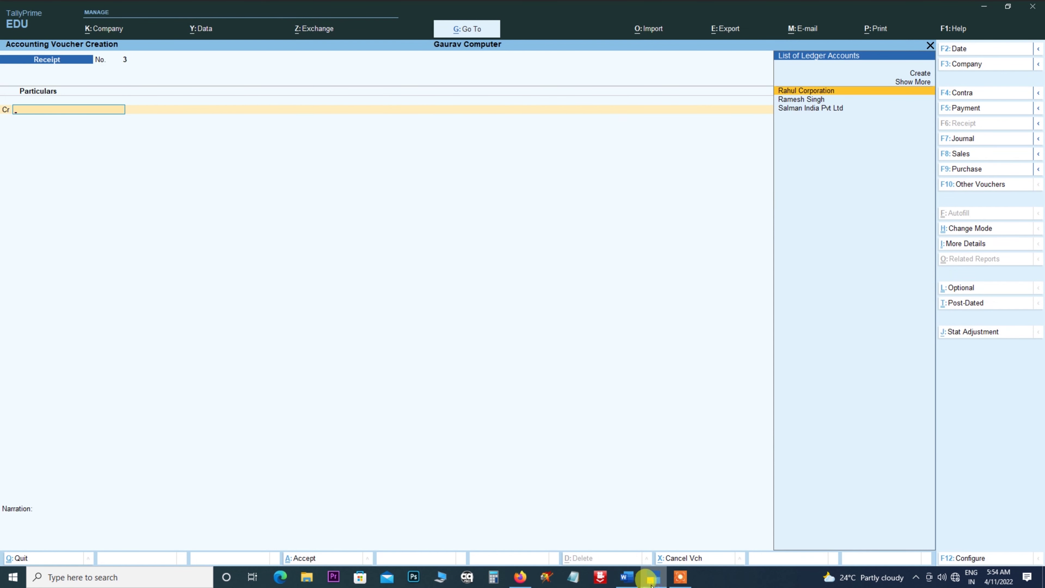
left_click(659, 579)
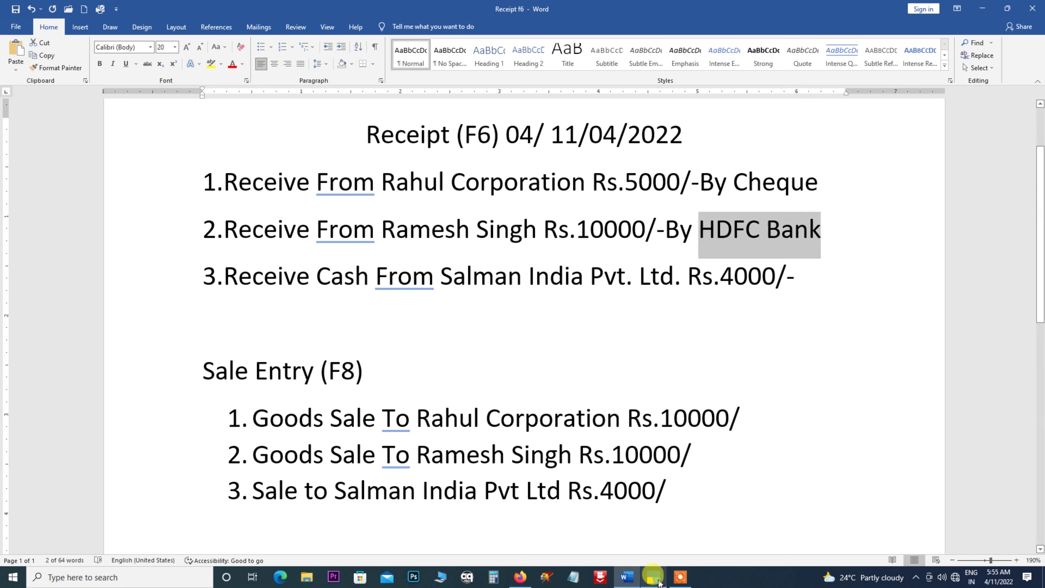
left_click(680, 578)
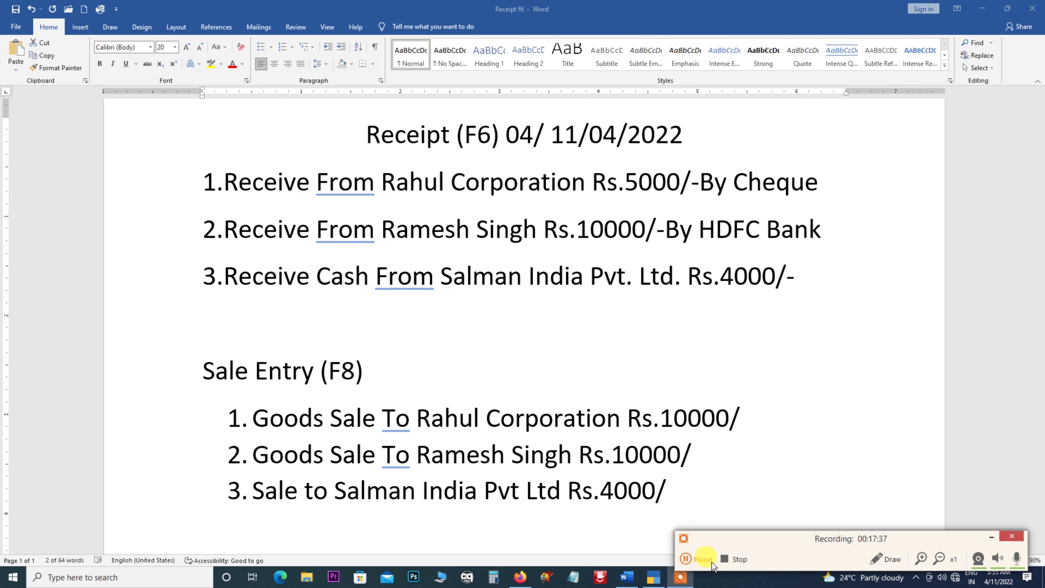
left_click_drag(821, 229, 699, 230)
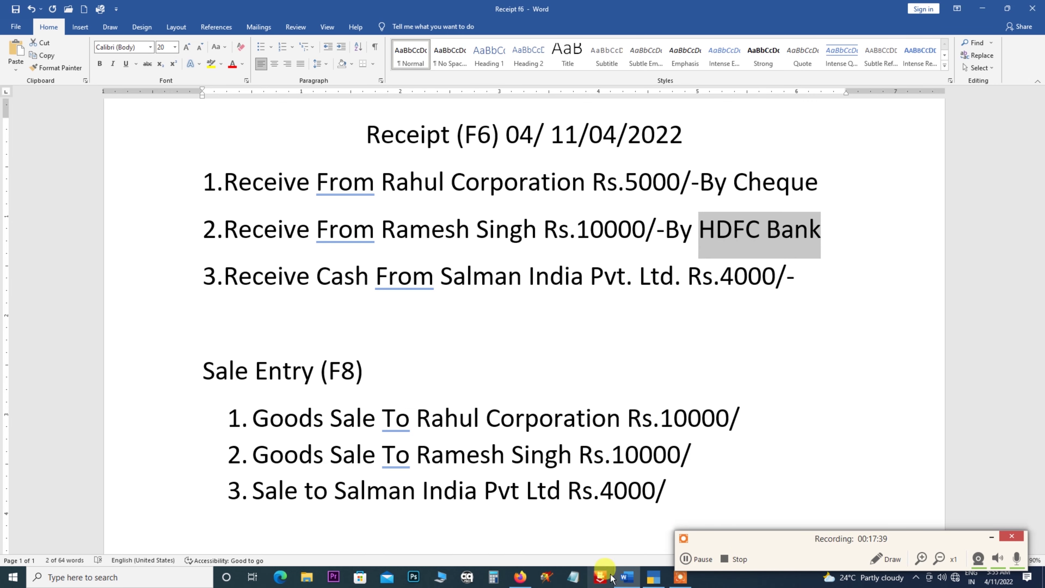
left_click(655, 577)
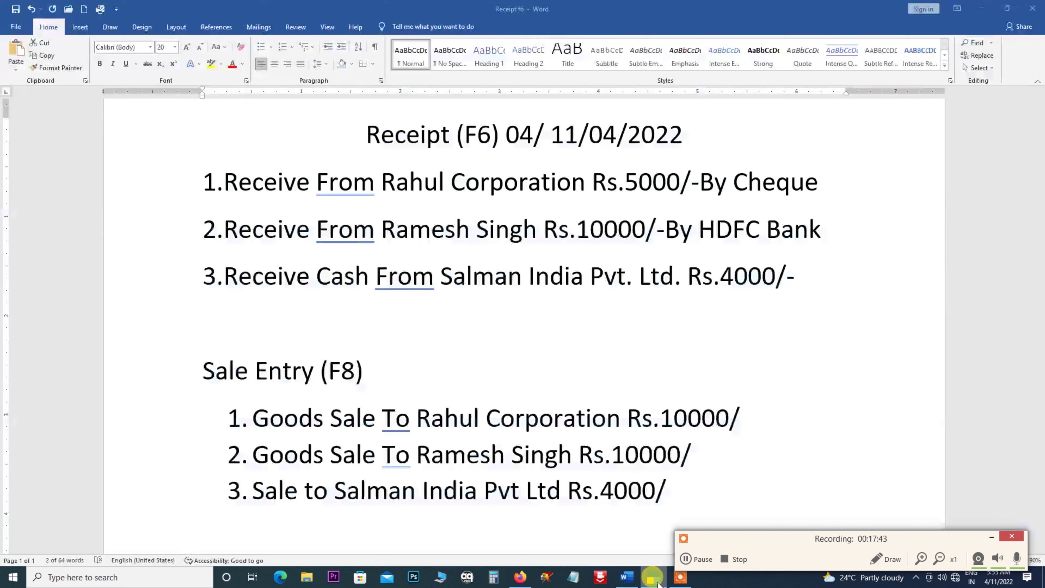
left_click(626, 578)
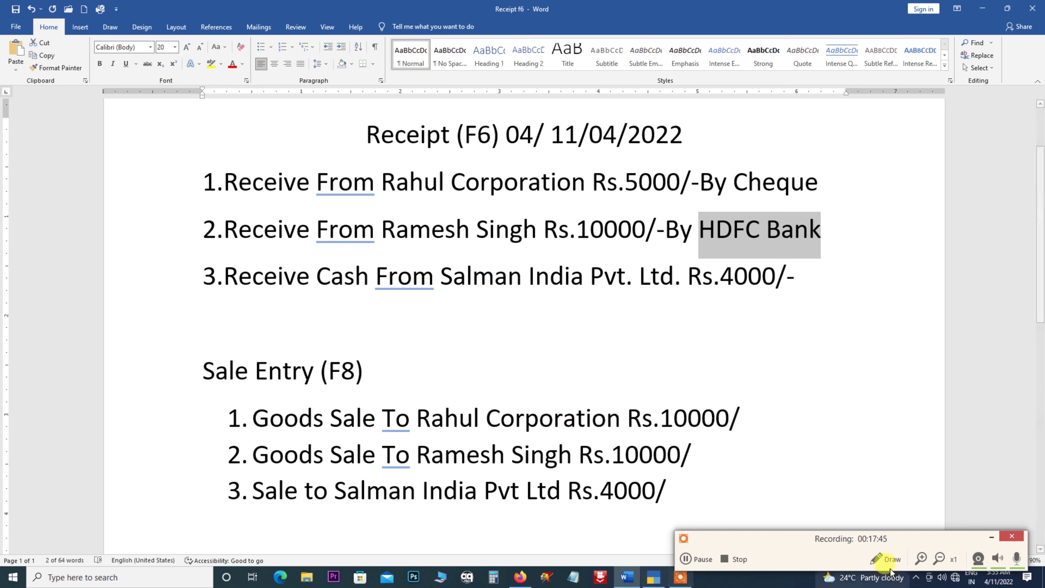
left_click(988, 540)
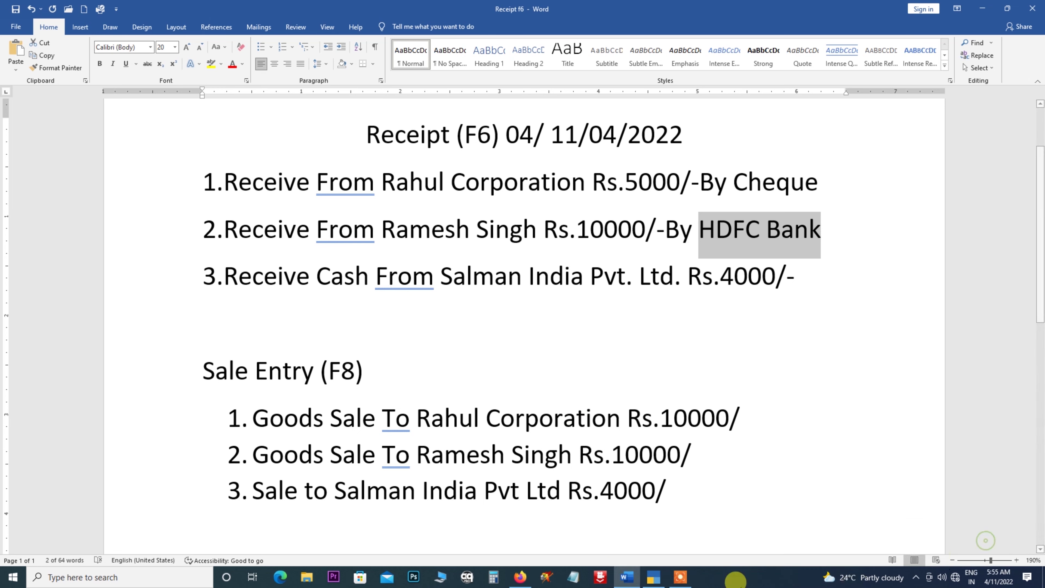
left_click(654, 578)
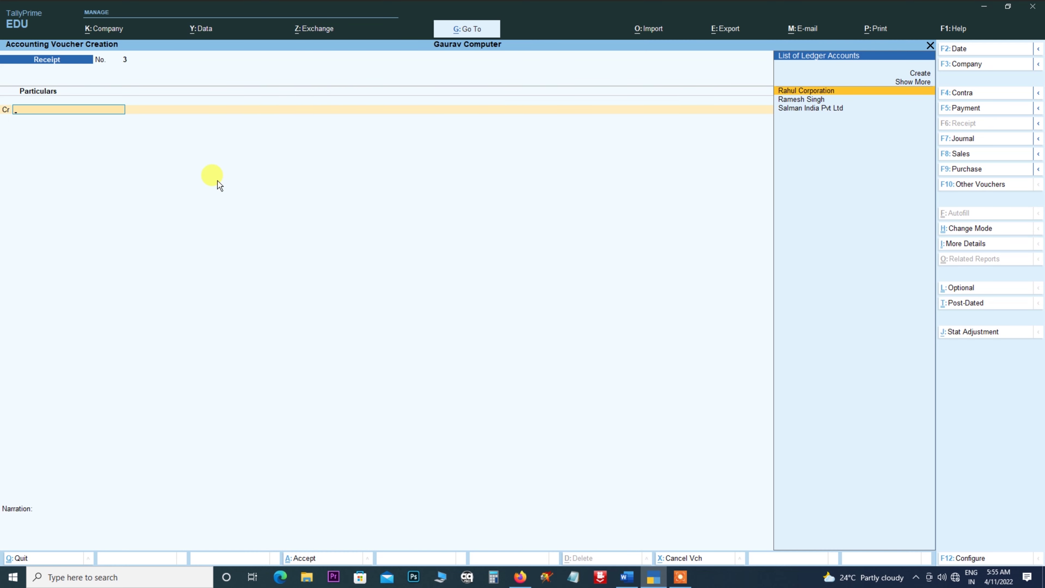
Step: Credit Salman India Pvt Ltd with 4,000.00 as On Account in the receipt voucher, checking the amount in Word
key("Down")
key("Down")
key("Return")
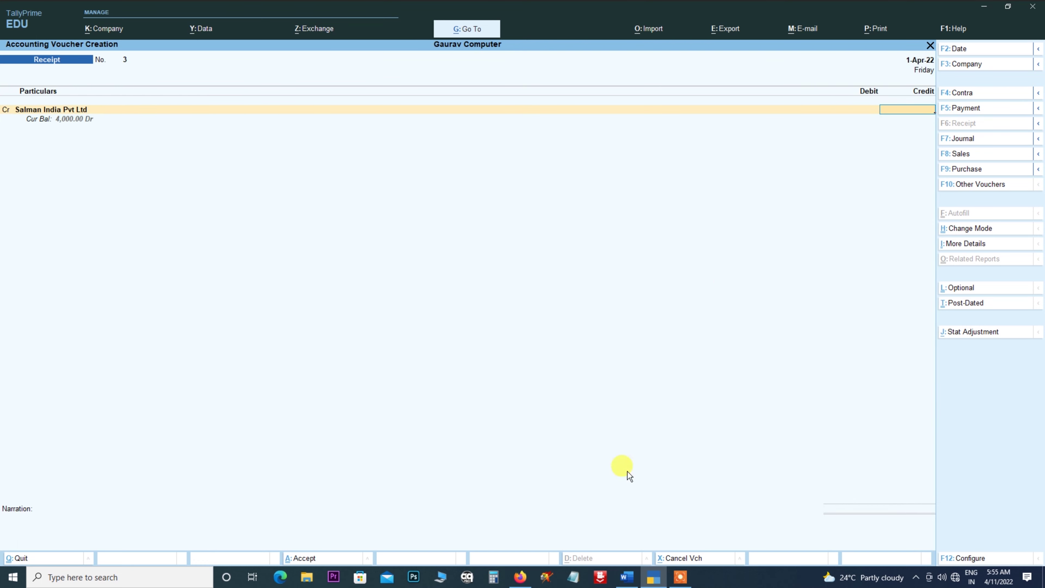
left_click(627, 578)
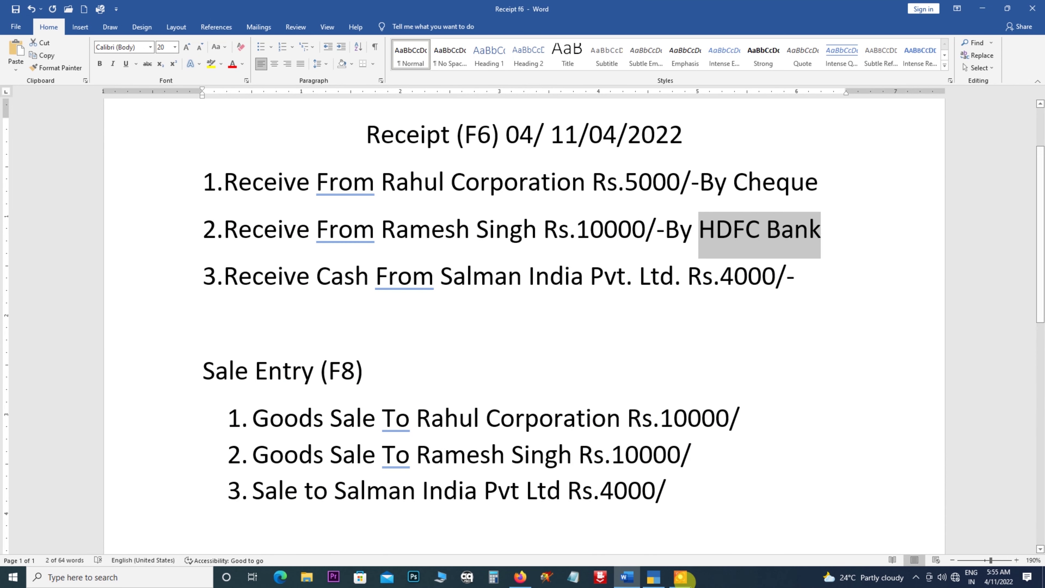
left_click(654, 578)
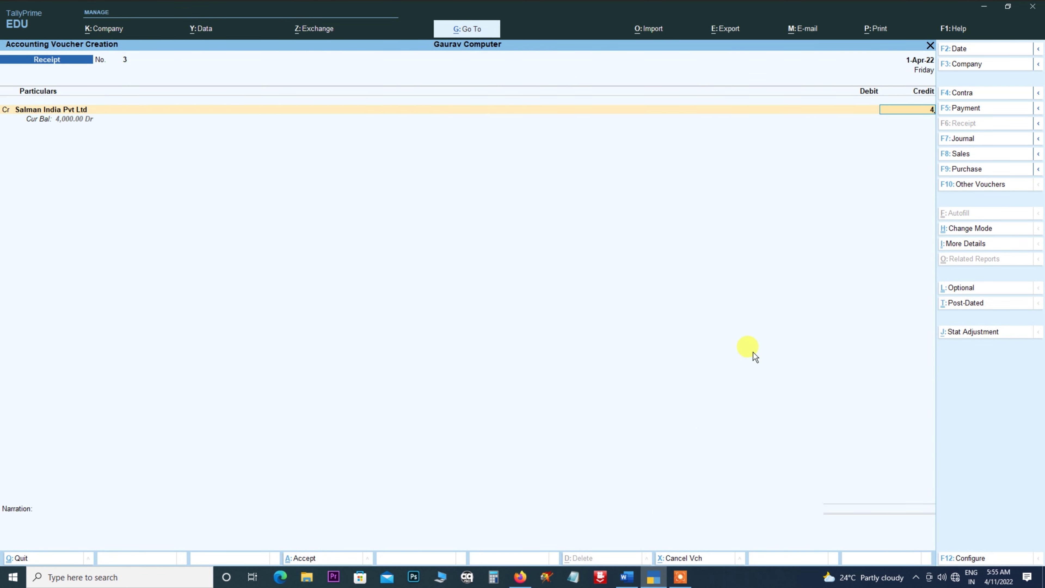
key("Return")
key("Return")
key("Return")
key("Return")
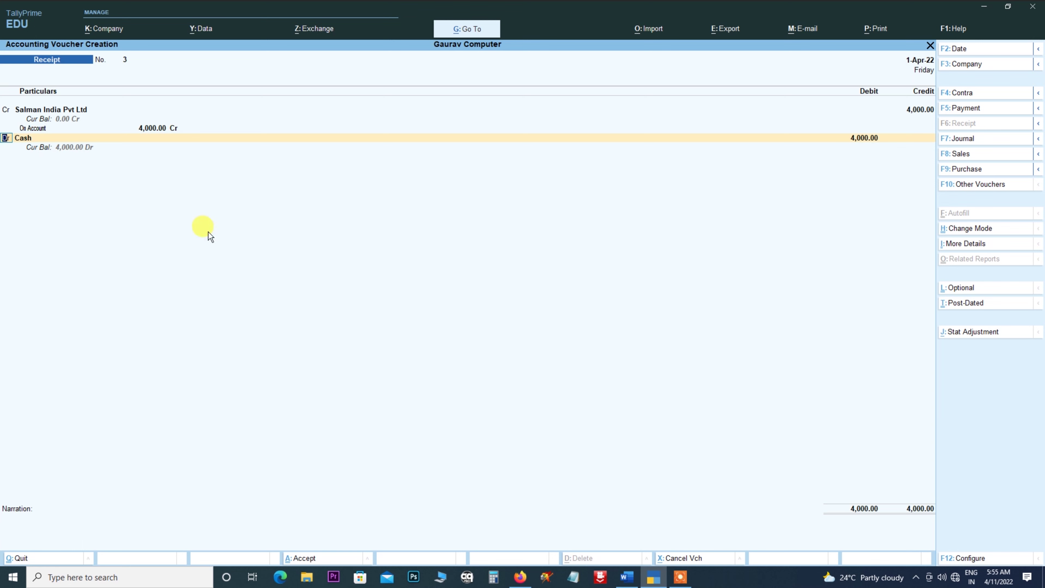
Step: Debit Cash with 4,000.00 and save the receipt voucher without a narration
key("Return")
key("Down")
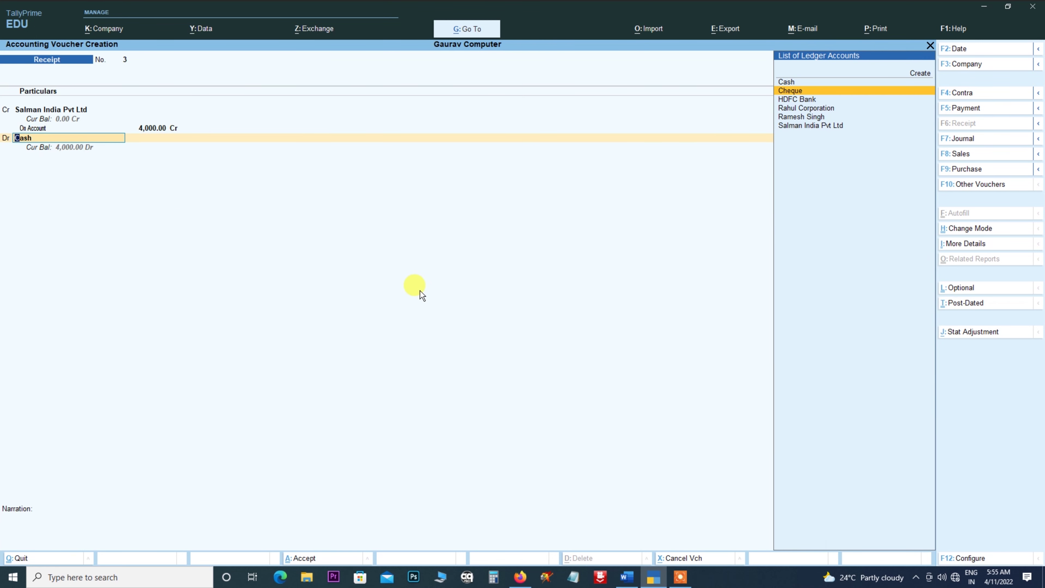
key("Up")
key("Return")
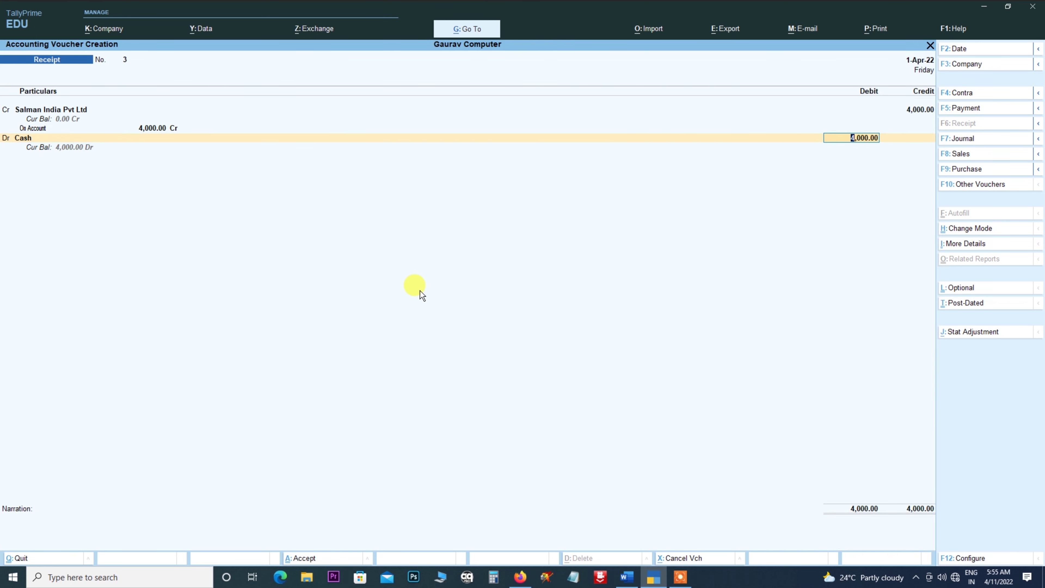
key("Return")
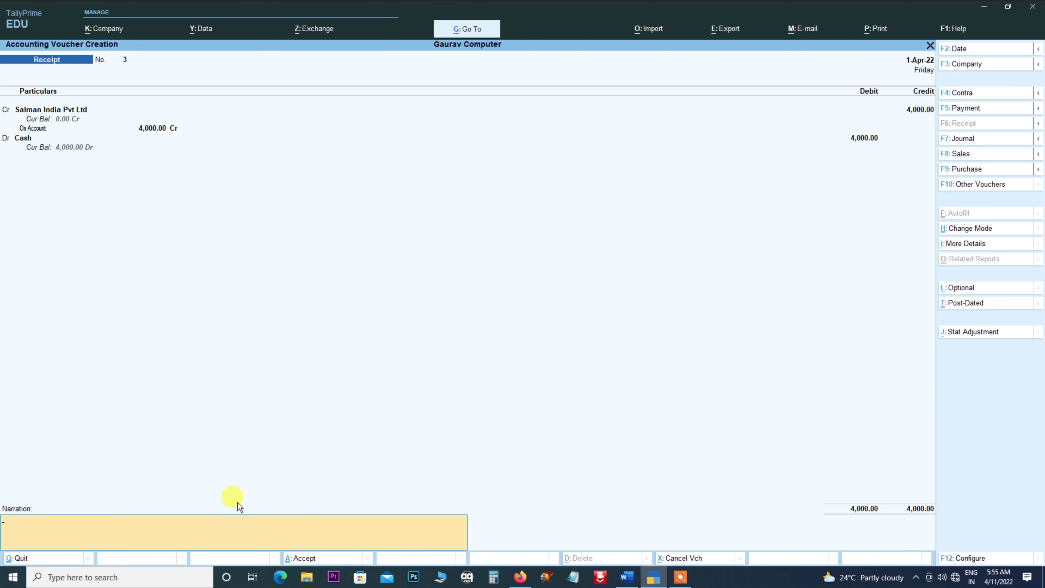
key("Return")
key("Return")
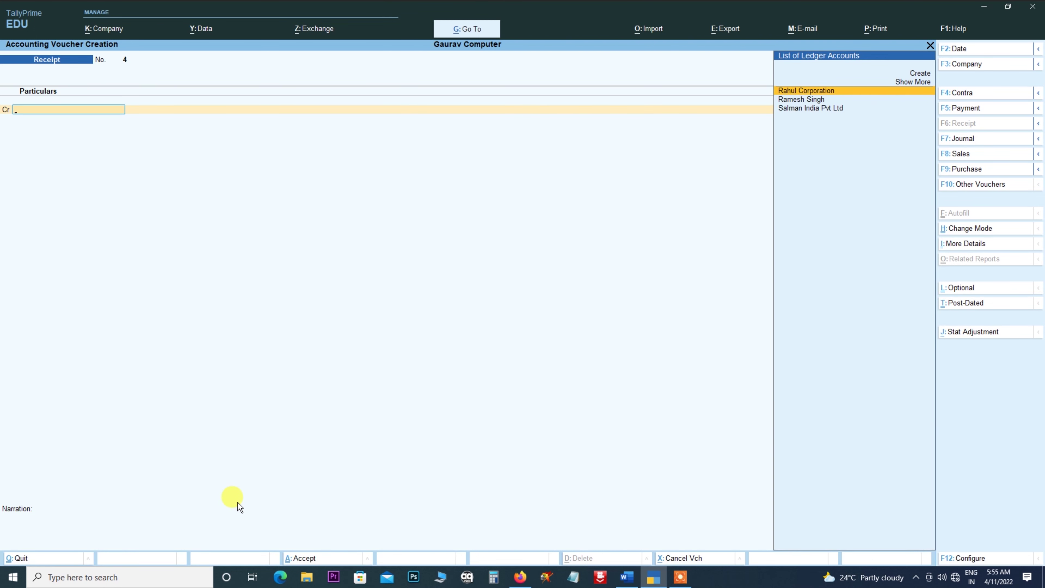
Step: Look over the receipt entries in Word, return to TallyPrime and quit voucher creation to the Gateway of Tally
left_click(649, 580)
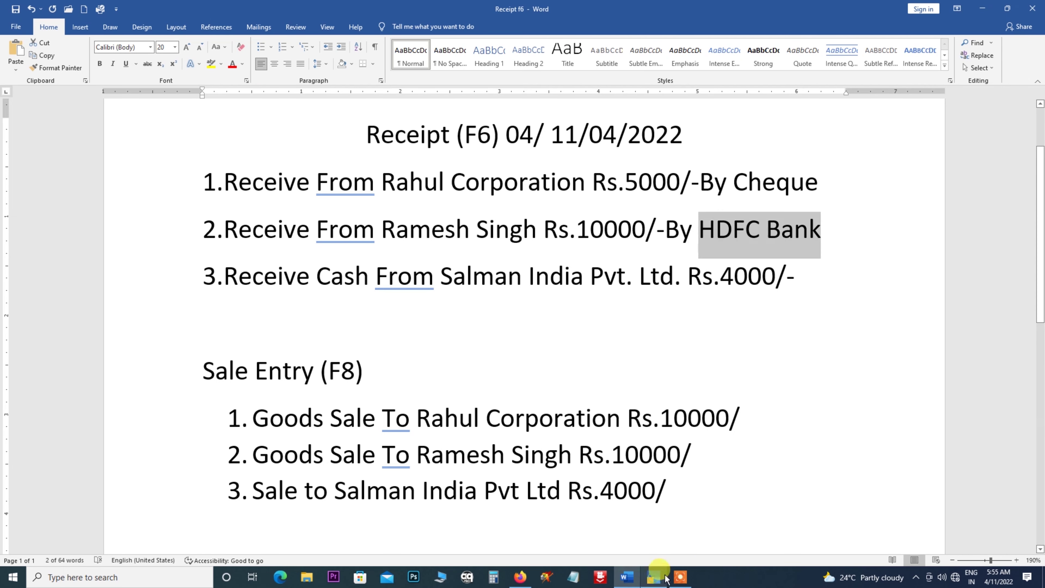
left_click(677, 580)
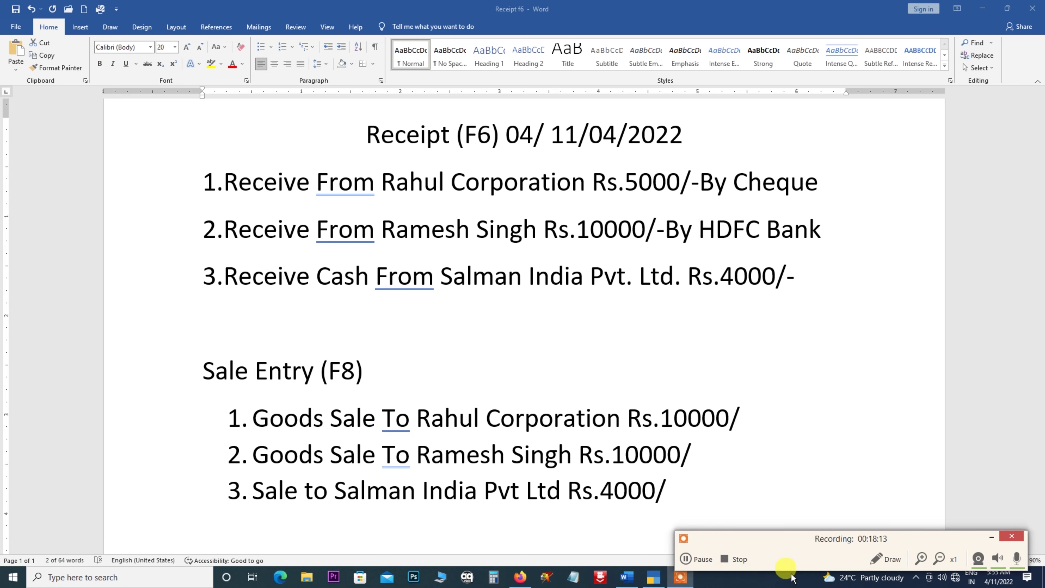
left_click(743, 497)
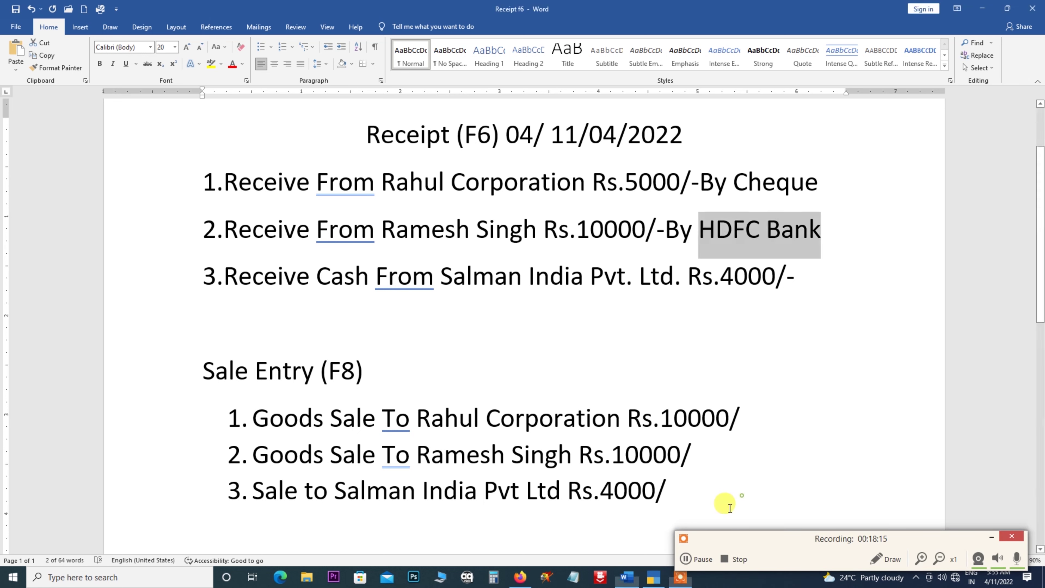
left_click(653, 577)
left_click(992, 537)
key("Escape")
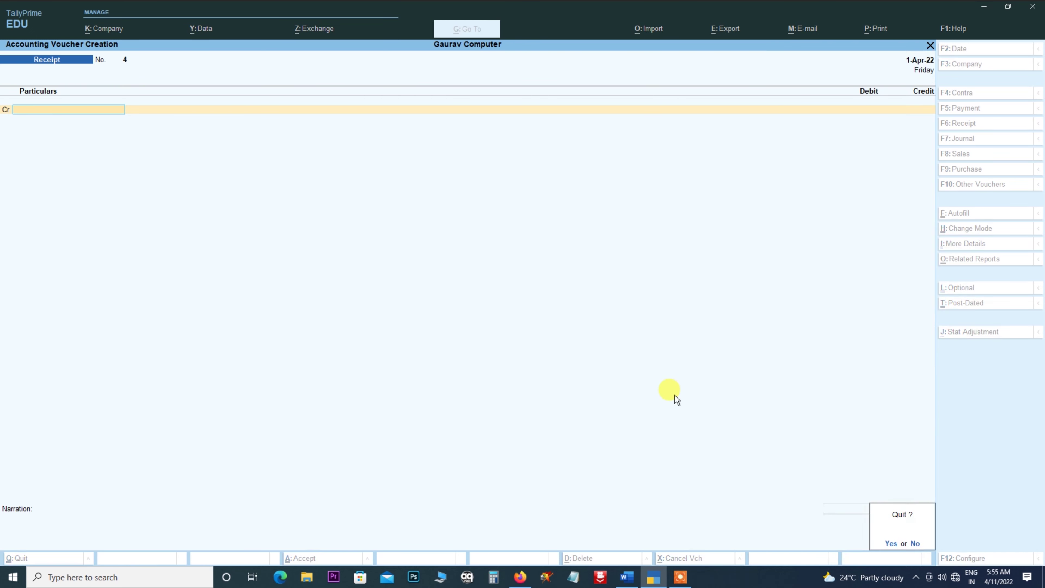
key("y")
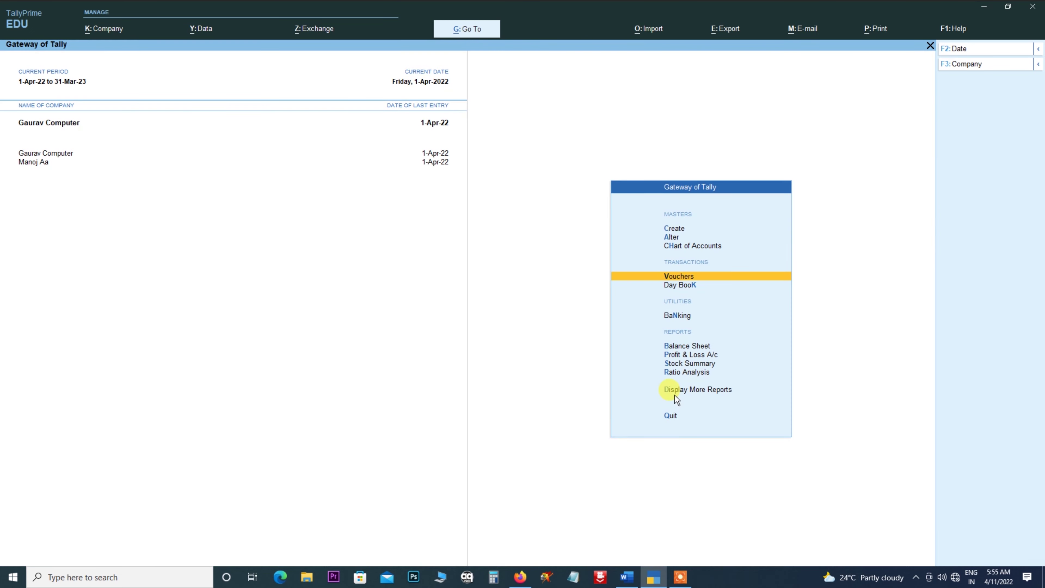
Step: Open the Balance Sheet of Gaurav Computer and drill into the Current Assets group summary
left_click(687, 347)
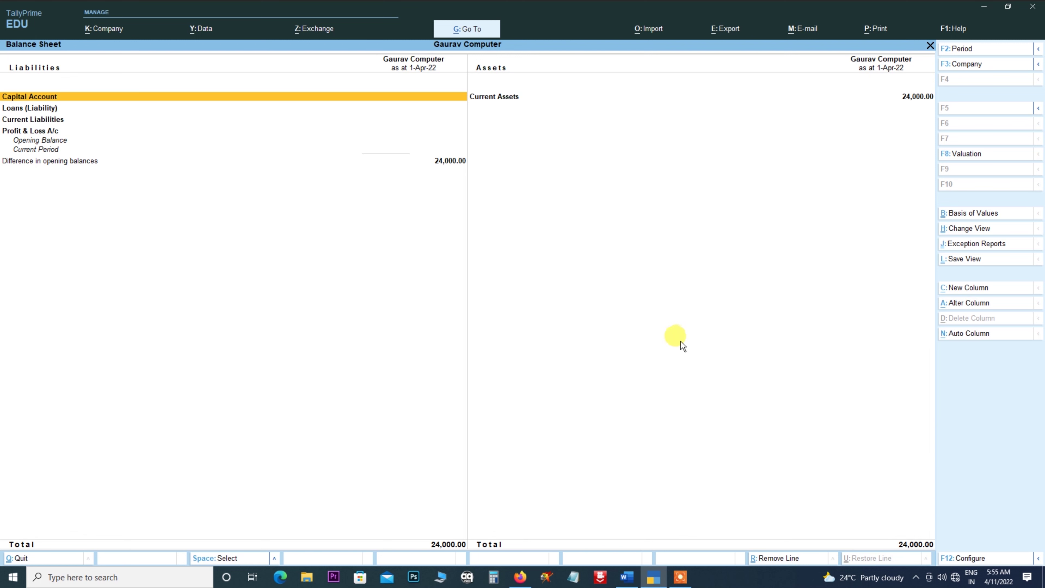
left_click(496, 98)
left_click(498, 98)
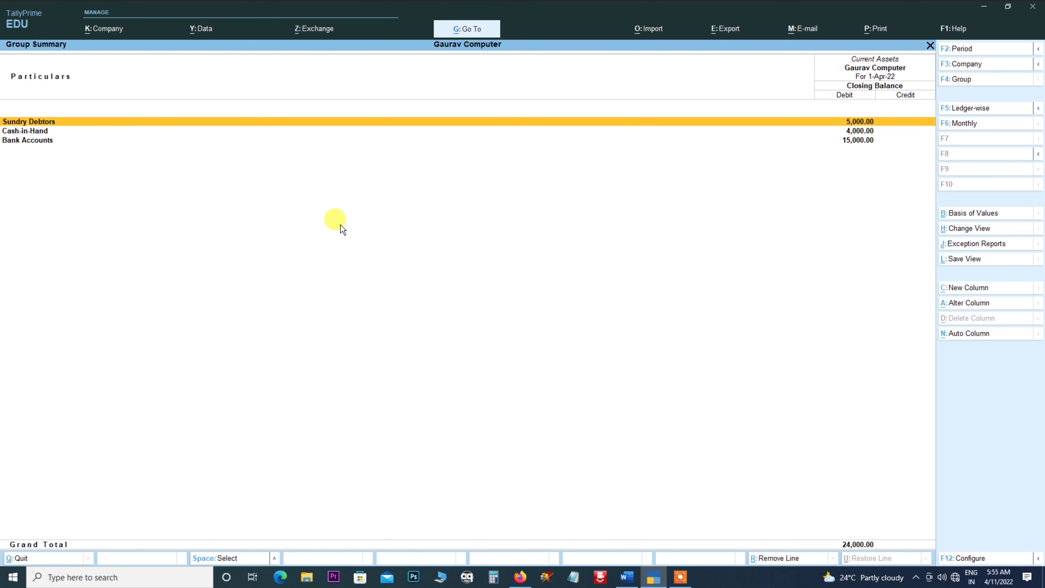
Step: Examine the party balances under Sundry Debtors and return to the Current Assets summary
key("Return")
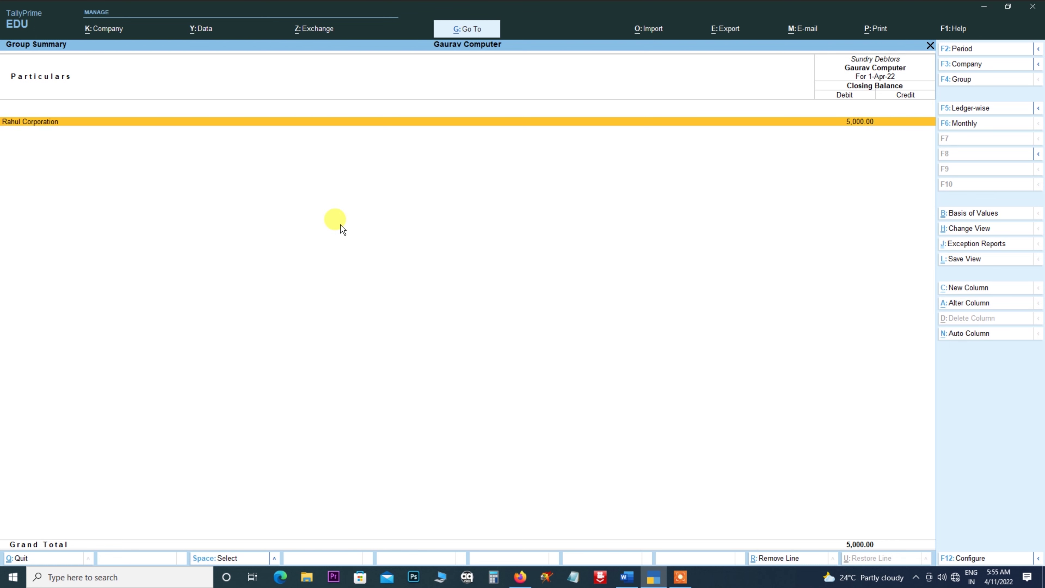
left_click(841, 126)
key("Escape")
key("Escape")
key("Escape")
key("Return")
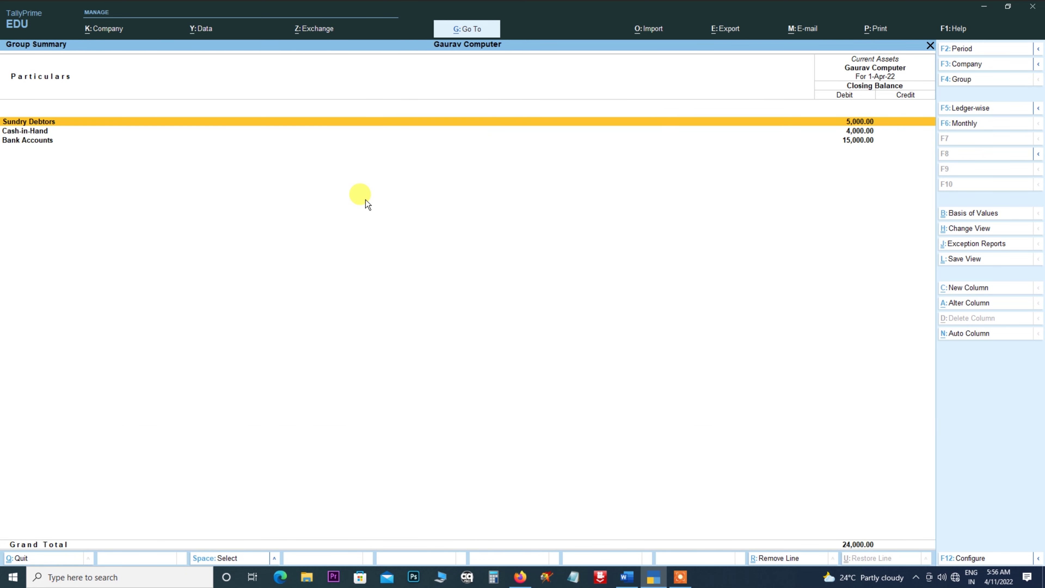
Step: Examine the Cash ledger balance under Cash-in-Hand and go back to the Current Assets summary
key("Down")
key("Return")
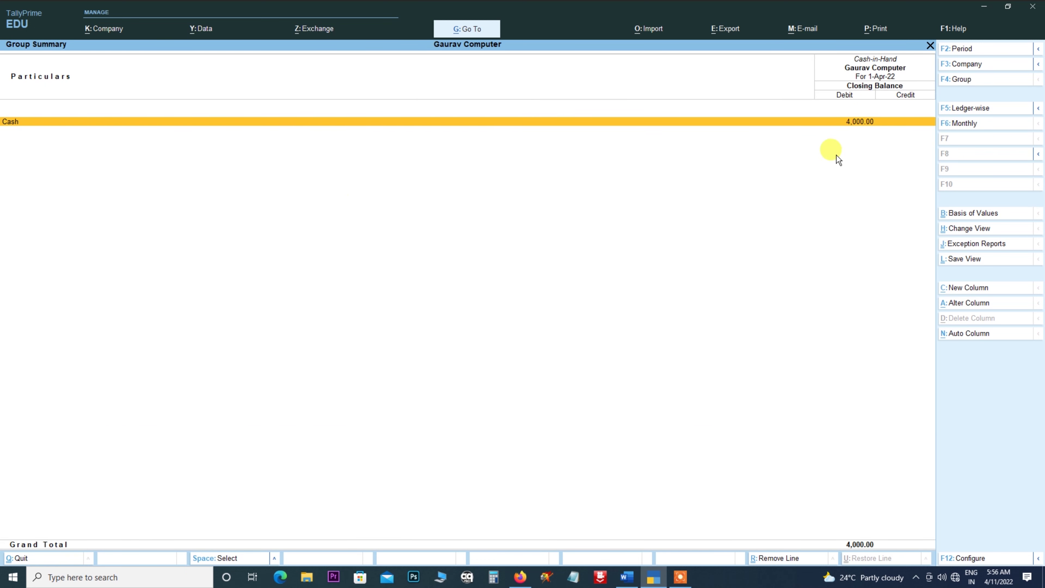
key("Escape")
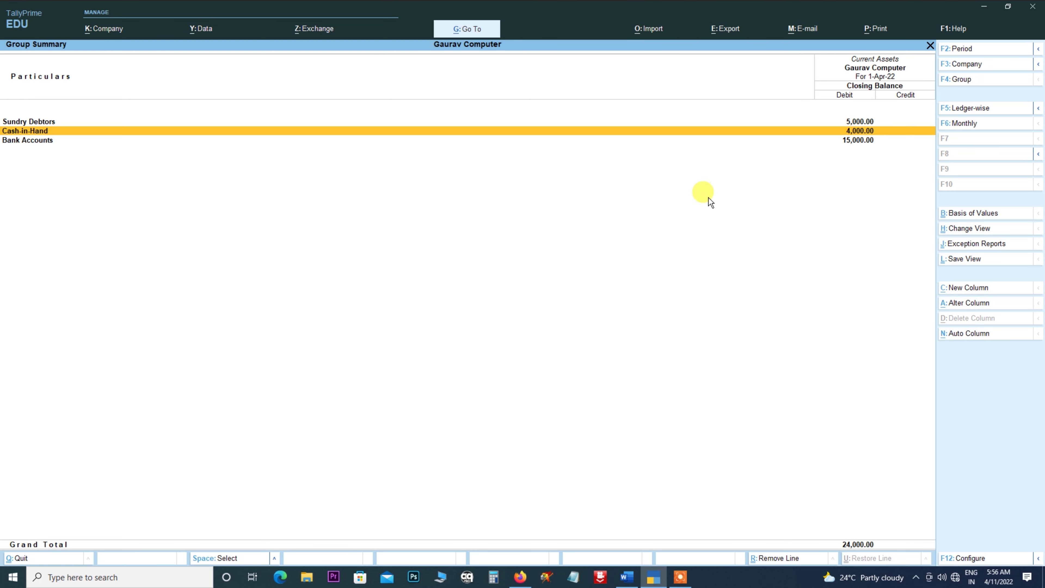